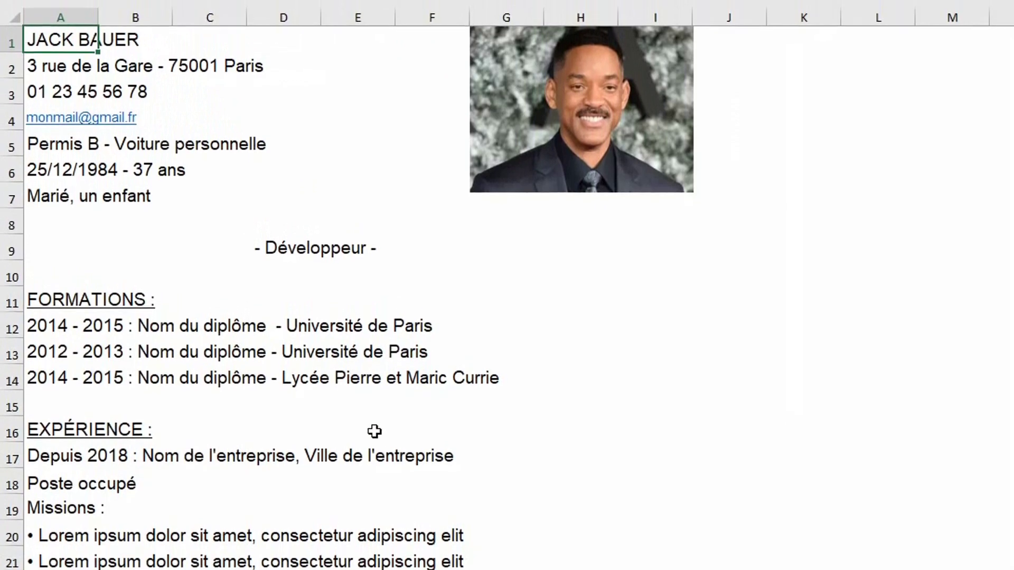
# Step: Look through the whole CV, from the personal details to the skills and interests sections
pyautogui.scroll(-3, 362, 422)
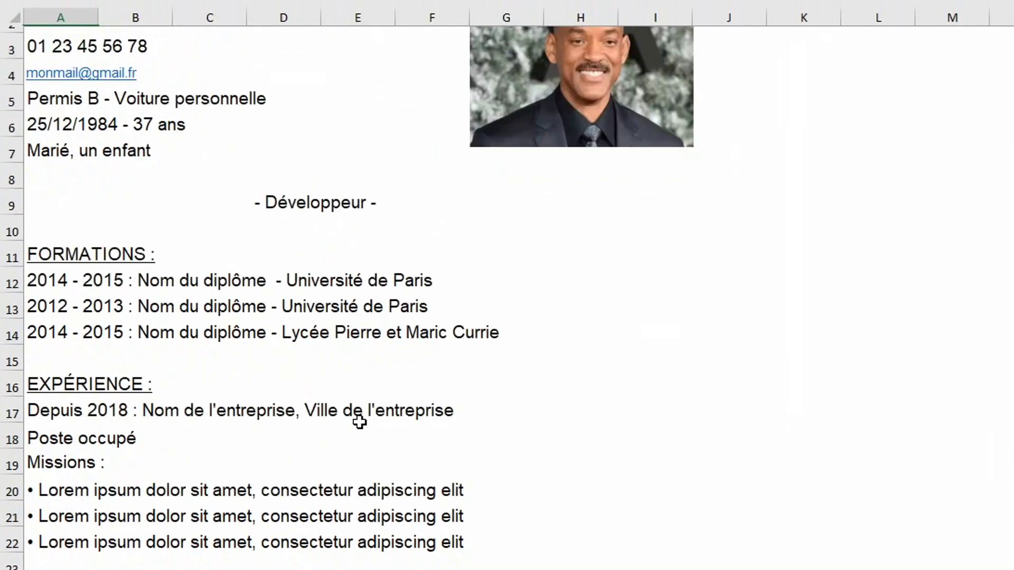
pyautogui.scroll(3, 359, 422)
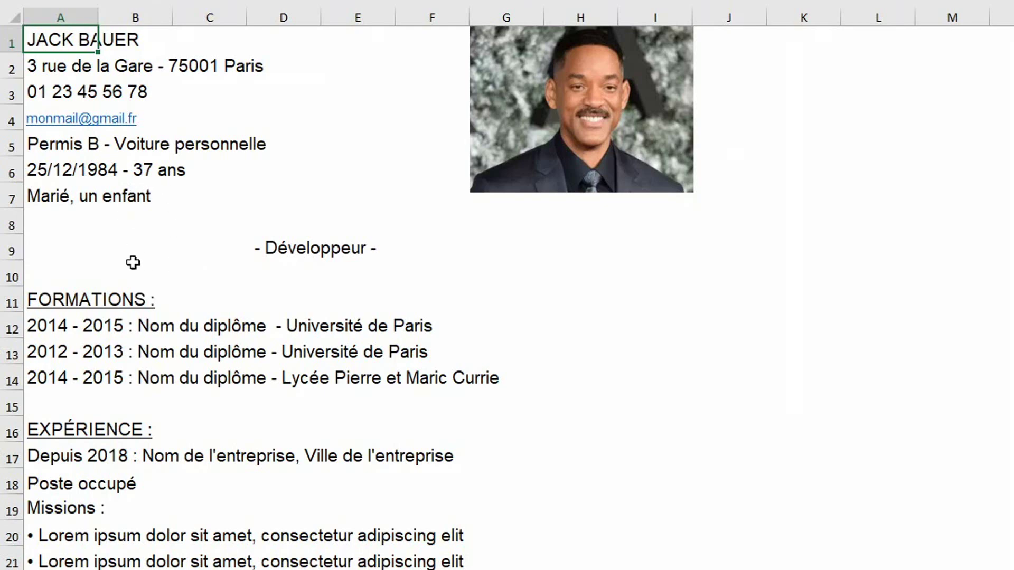
pyautogui.scroll(-9, 92, 124)
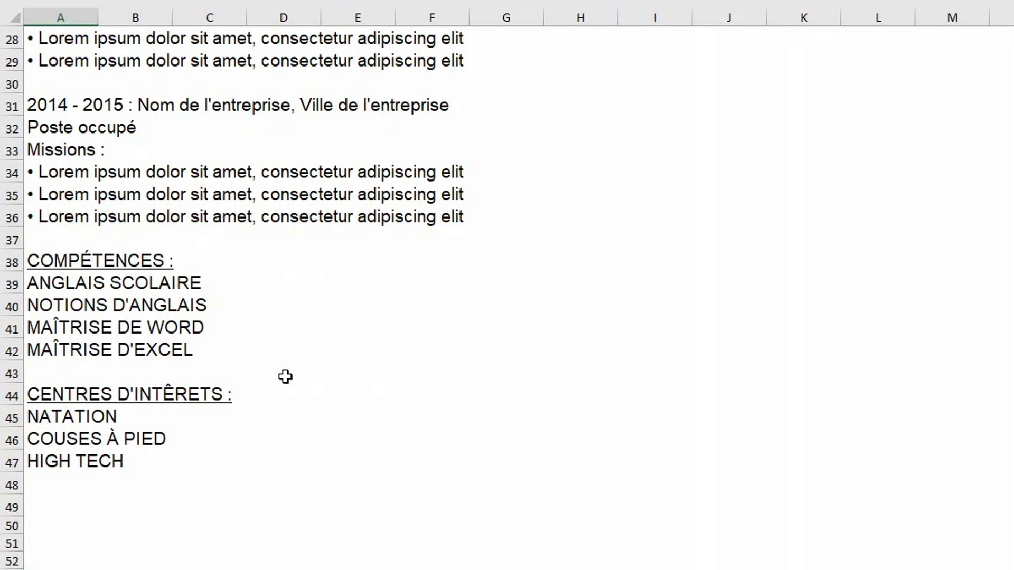
pyautogui.scroll(3, 285, 377)
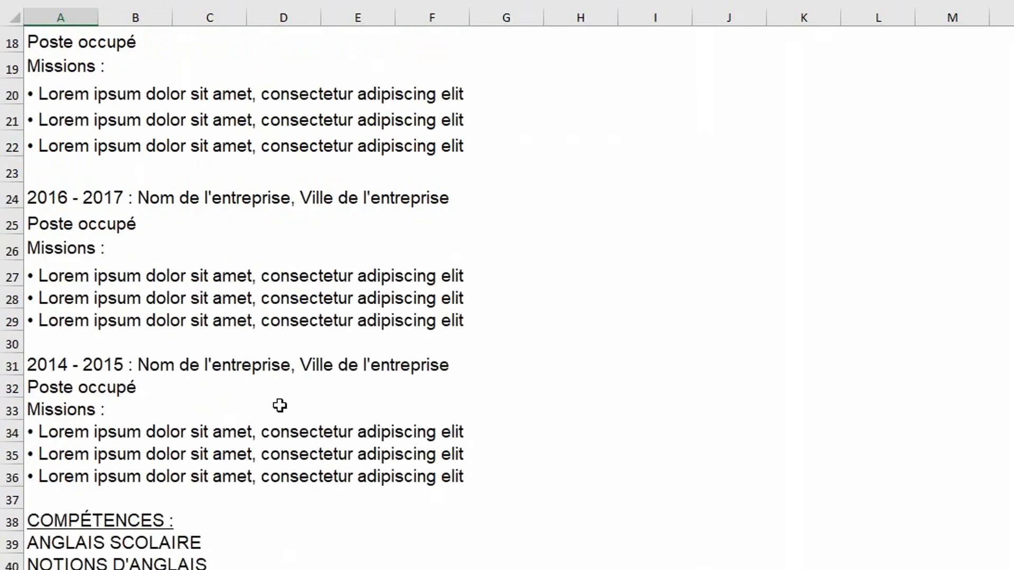
pyautogui.scroll(2, 280, 406)
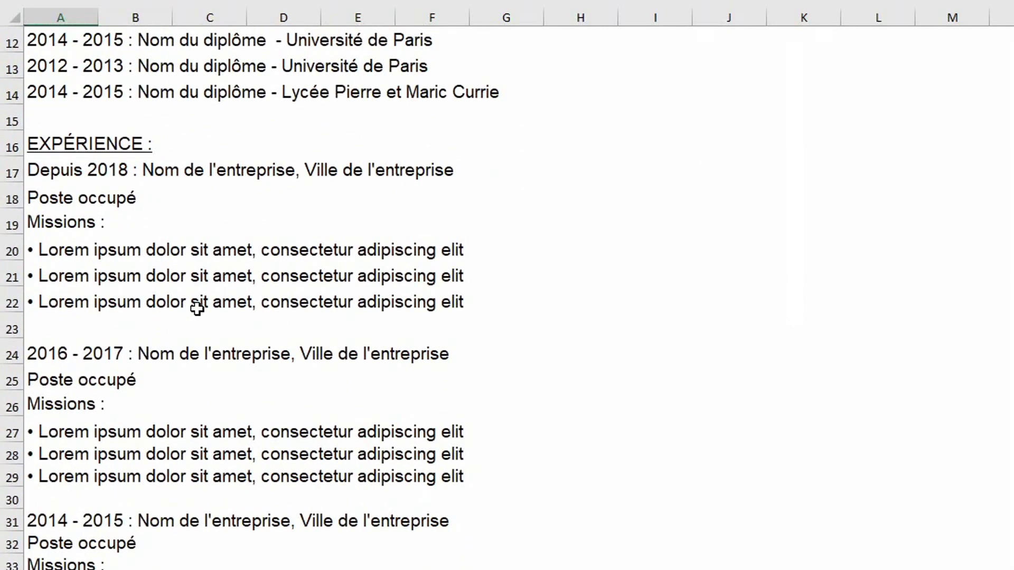
pyautogui.scroll(4, 197, 305)
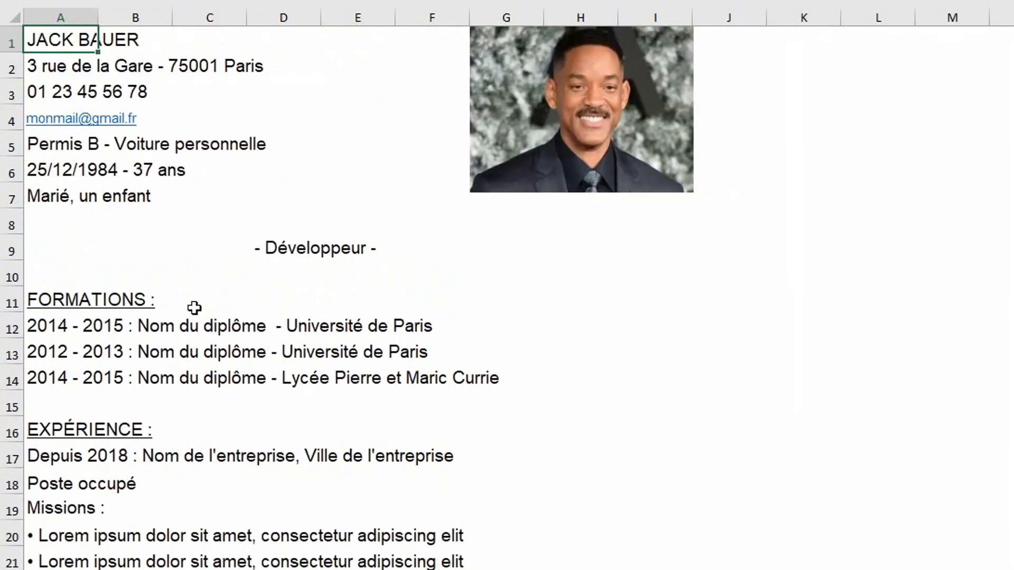
# Step: Insert two blank columns before the CV text, then widen column A and make column B much wider
pyautogui.click(66, 13)
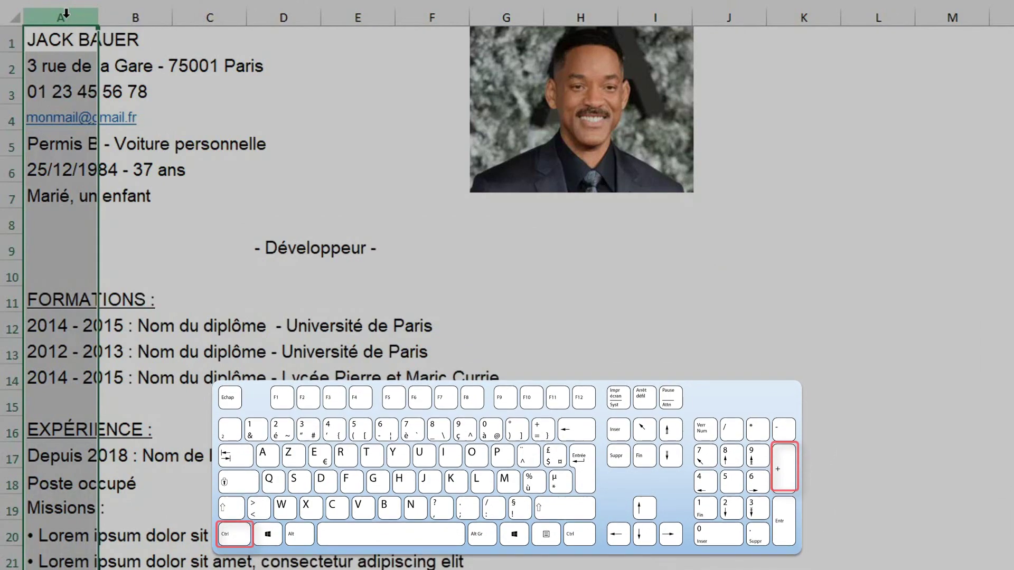
pyautogui.press('ctrl+KP_Add')
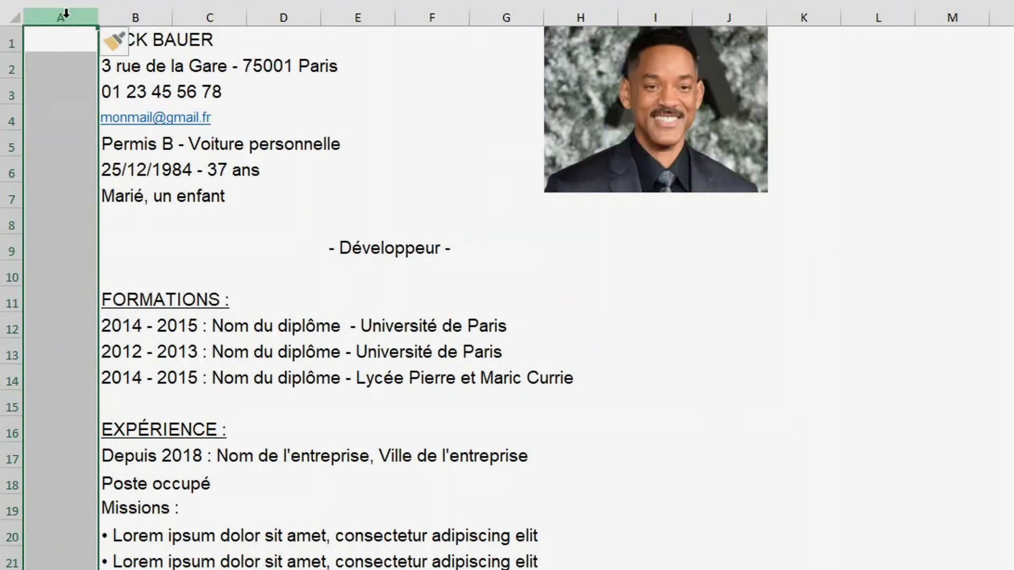
pyautogui.press('ctrl+KP_Add')
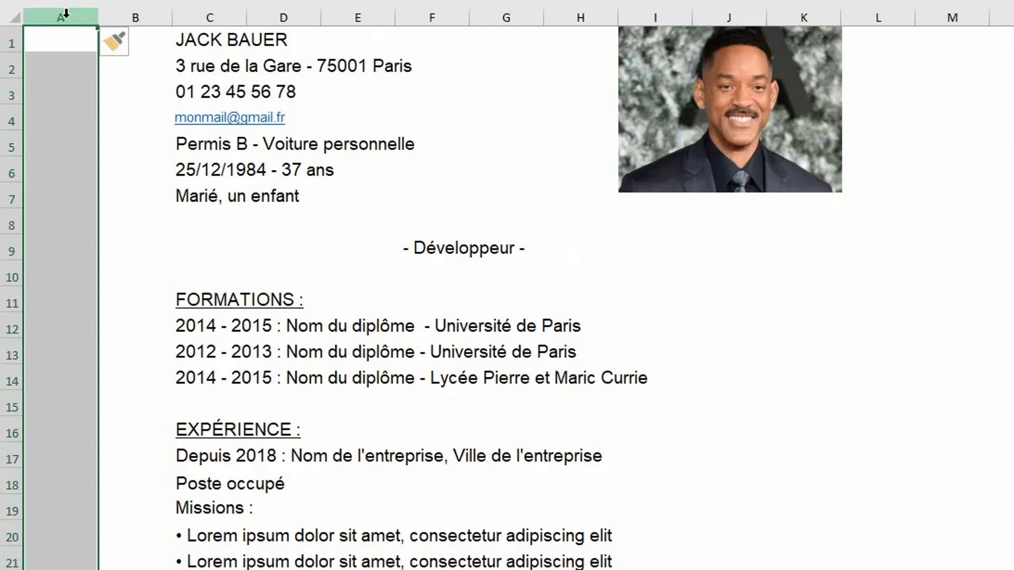
pyautogui.moveTo(99, 15); pyautogui.dragTo(275, 27)
pyautogui.moveTo(350, 15); pyautogui.dragTo(810, 51)
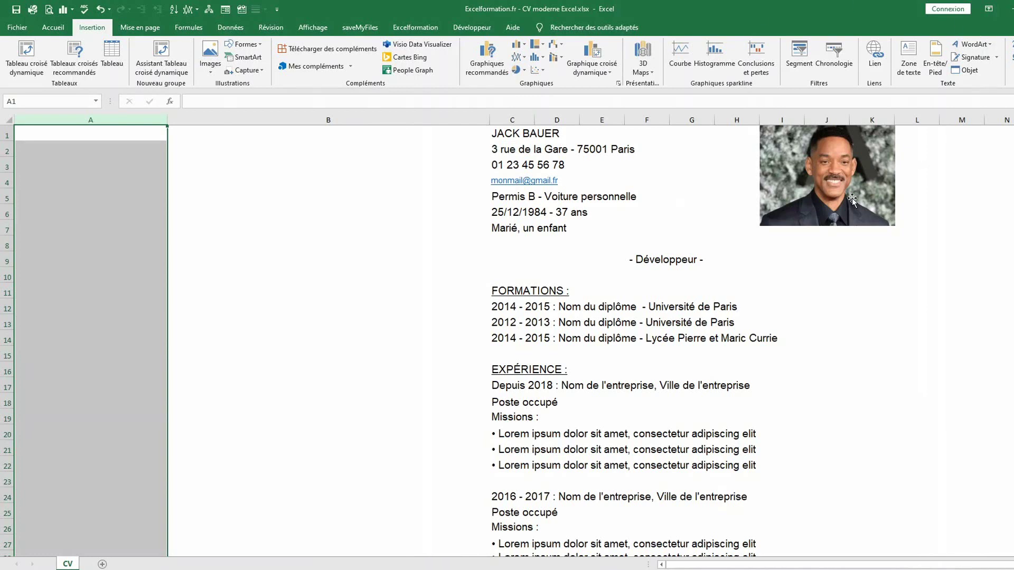
# Step: Move the portrait photo to the upper corner of column A and enlarge it to fill the column's width
pyautogui.moveTo(851, 197); pyautogui.dragTo(103, 176)
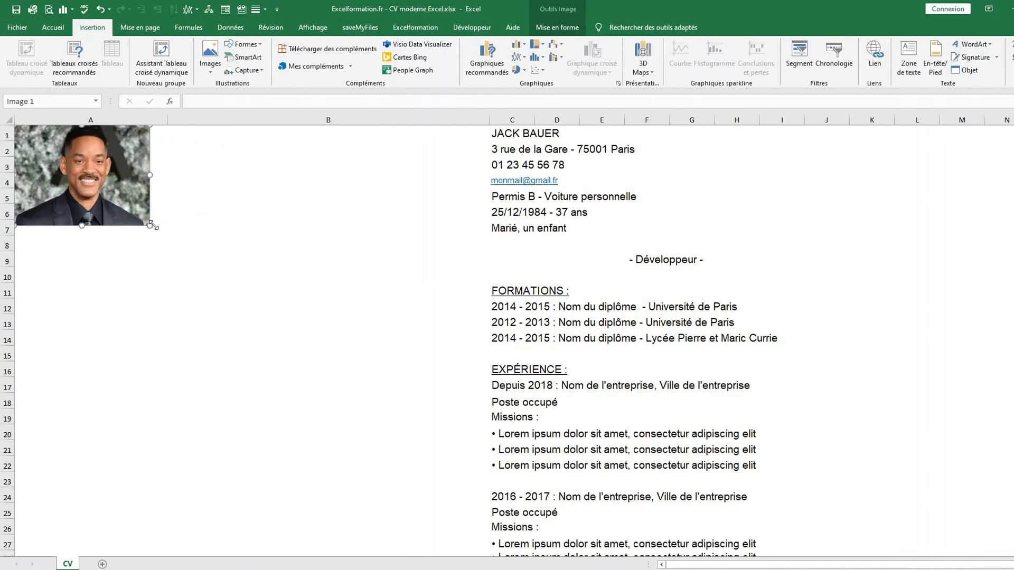
pyautogui.moveTo(150, 225); pyautogui.dragTo(166, 239)
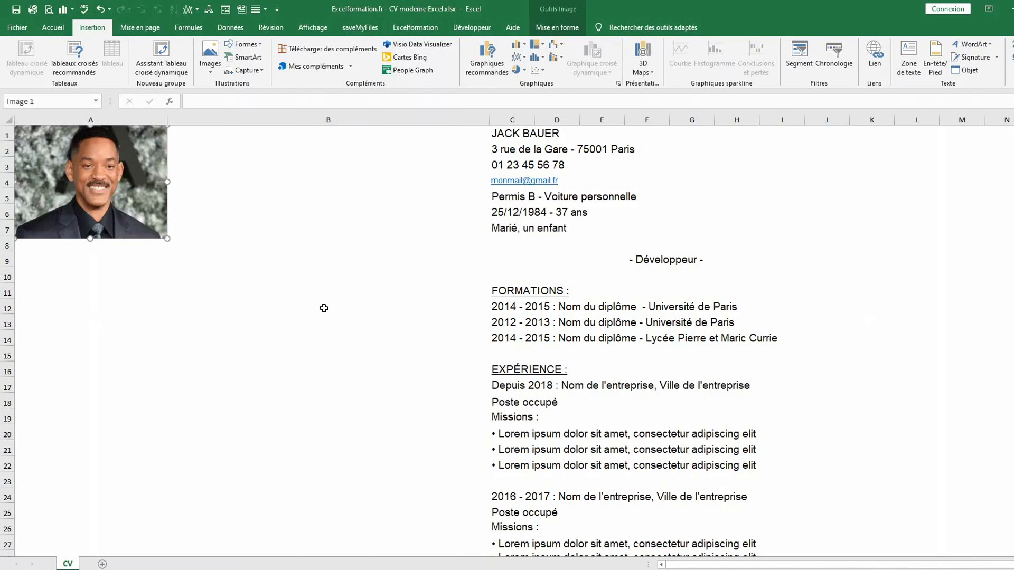
# Step: Move the candidate's name to cell B2 and the "- Développeur -" job title to cell B3
pyautogui.click(518, 129)
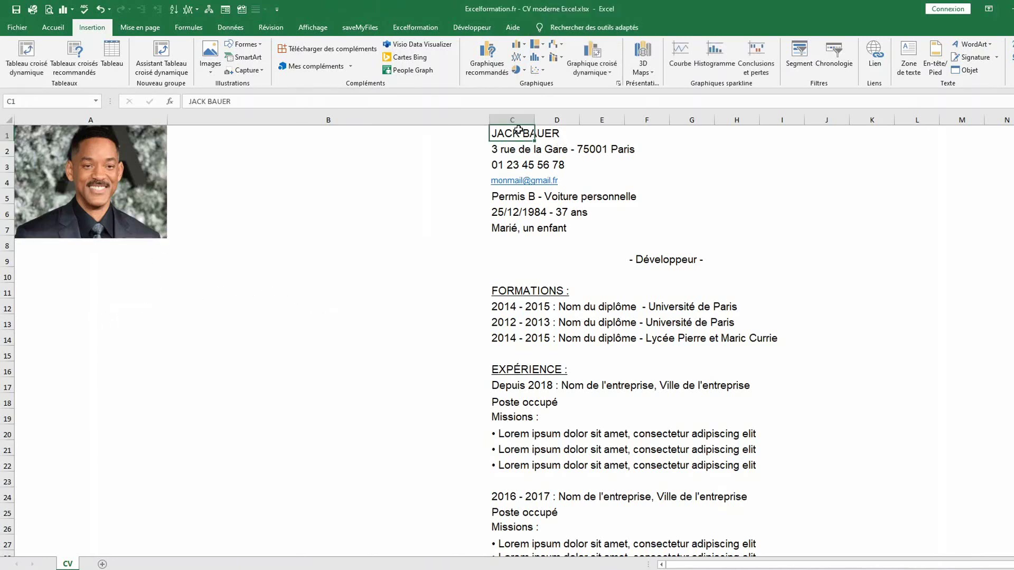
pyautogui.moveTo(518, 130); pyautogui.dragTo(322, 154)
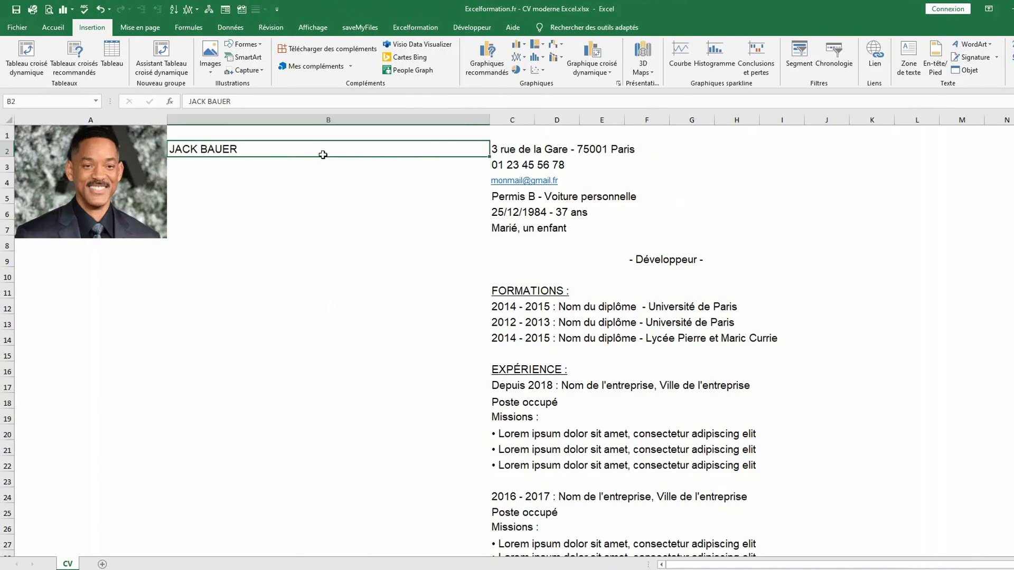
pyautogui.click(599, 262)
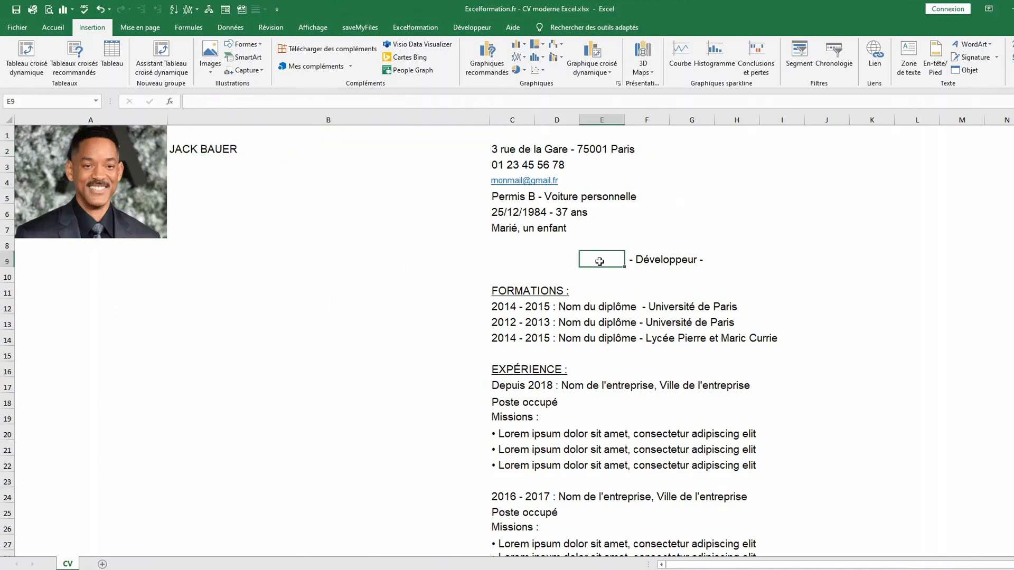
pyautogui.click(636, 259)
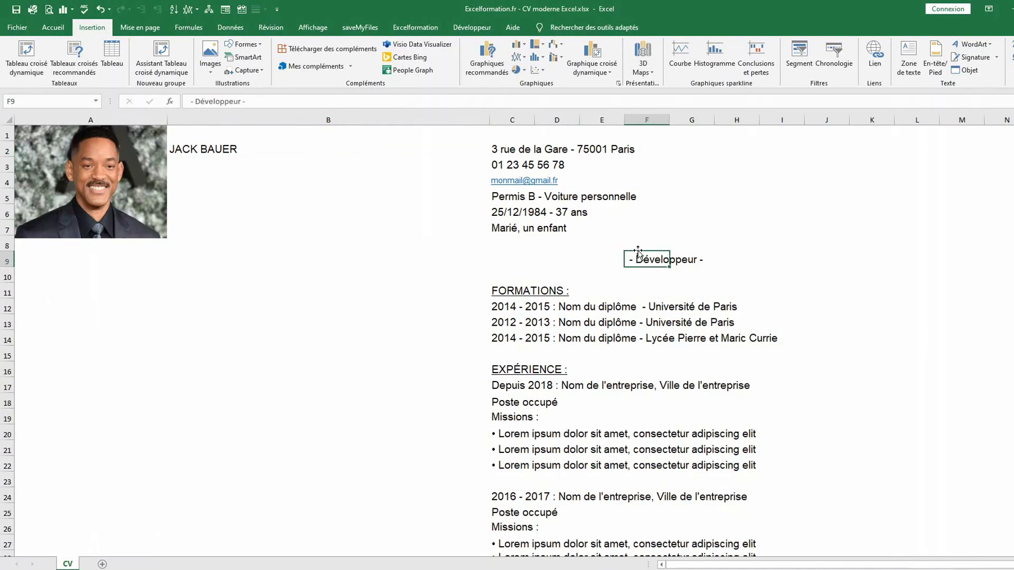
pyautogui.moveTo(638, 252); pyautogui.dragTo(312, 165)
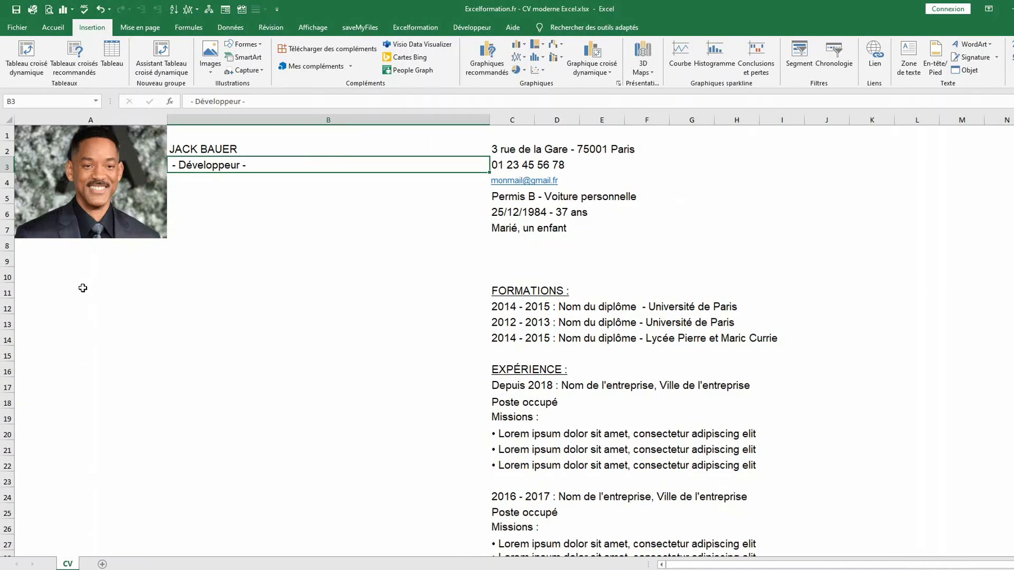
# Step: Move the address, phone and e-mail lines to A11:A13, and the licence, birth date and family status lines to A18:A20
pyautogui.moveTo(515, 149); pyautogui.dragTo(58, 369)
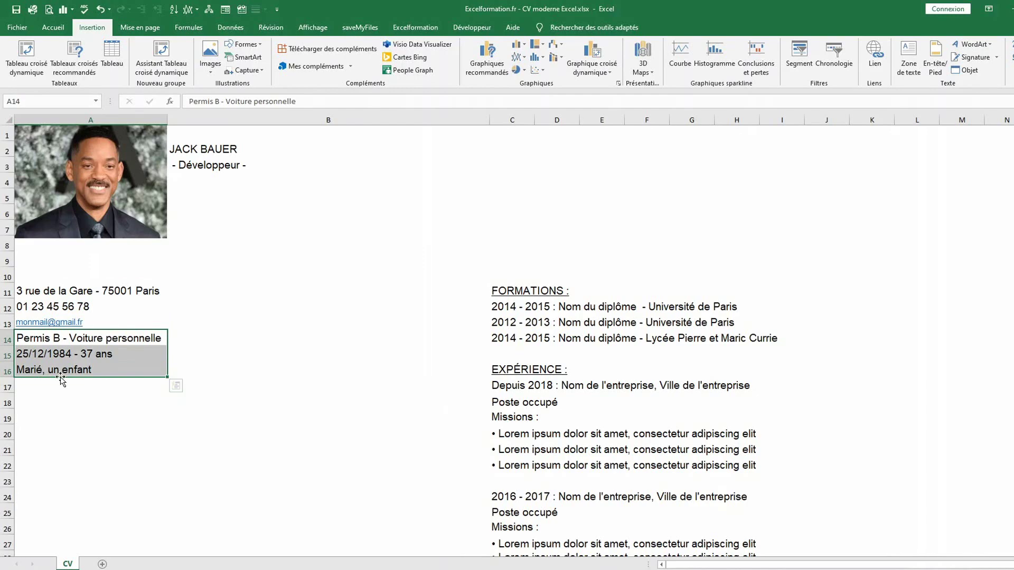
pyautogui.moveTo(61, 378); pyautogui.dragTo(58, 443)
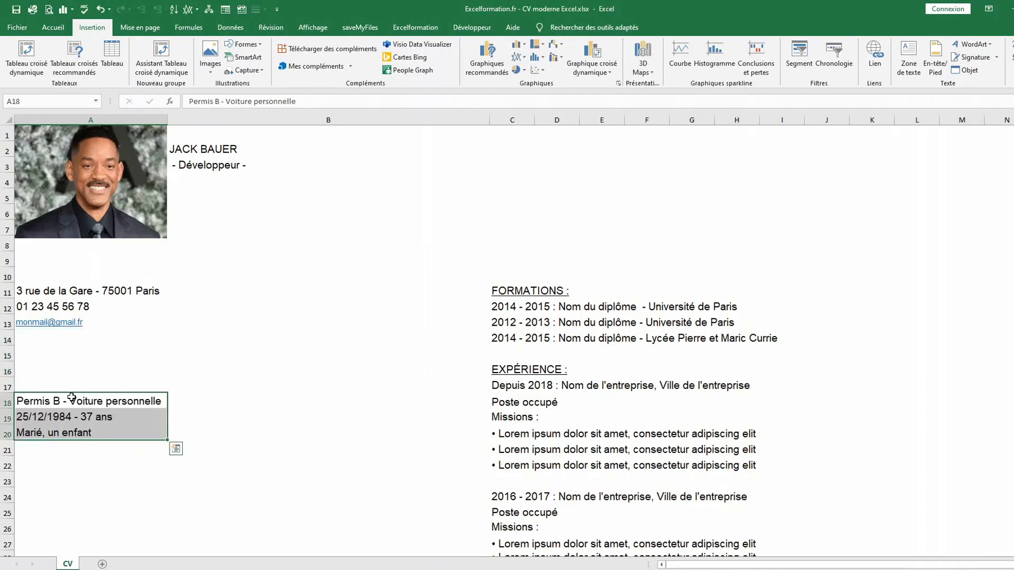
# Step: Move the COMPÉTENCES and CENTRES D'INTÉRÊTS sections together into column A, starting at cell A24
pyautogui.scroll(-6, 346, 366)
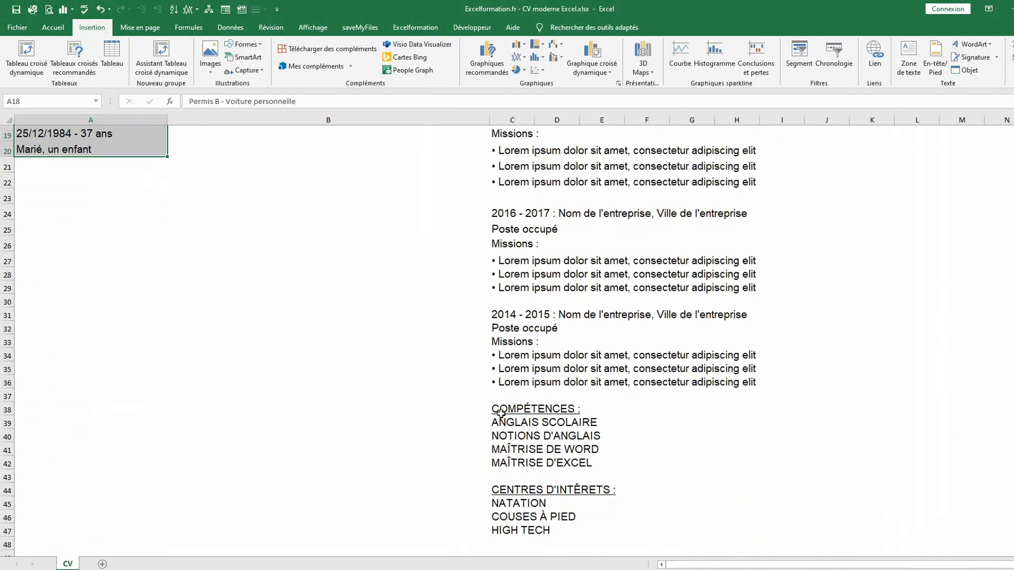
pyautogui.moveTo(500, 413); pyautogui.dragTo(509, 529)
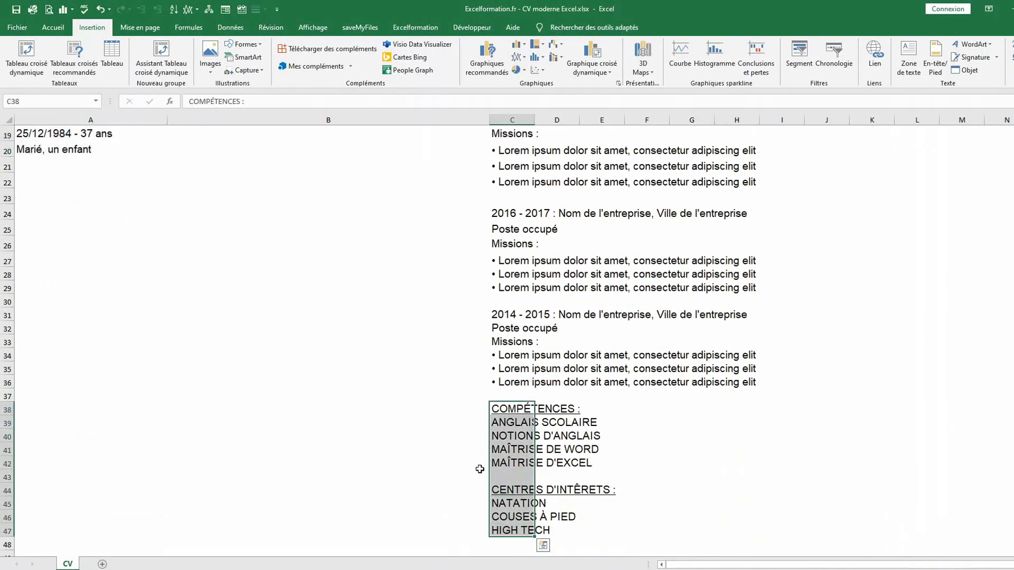
pyautogui.moveTo(490, 469); pyautogui.dragTo(94, 243)
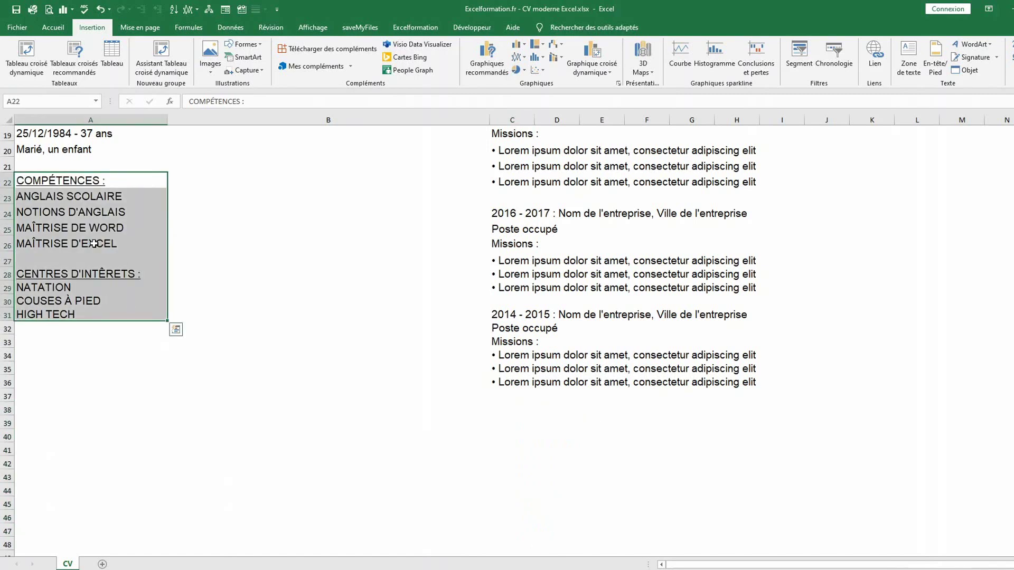
pyautogui.moveTo(83, 322); pyautogui.dragTo(79, 349)
# Step: Move the CENTRES D'INTÉRÊTS heading and its three entries down to A33:A36
pyautogui.click(57, 301)
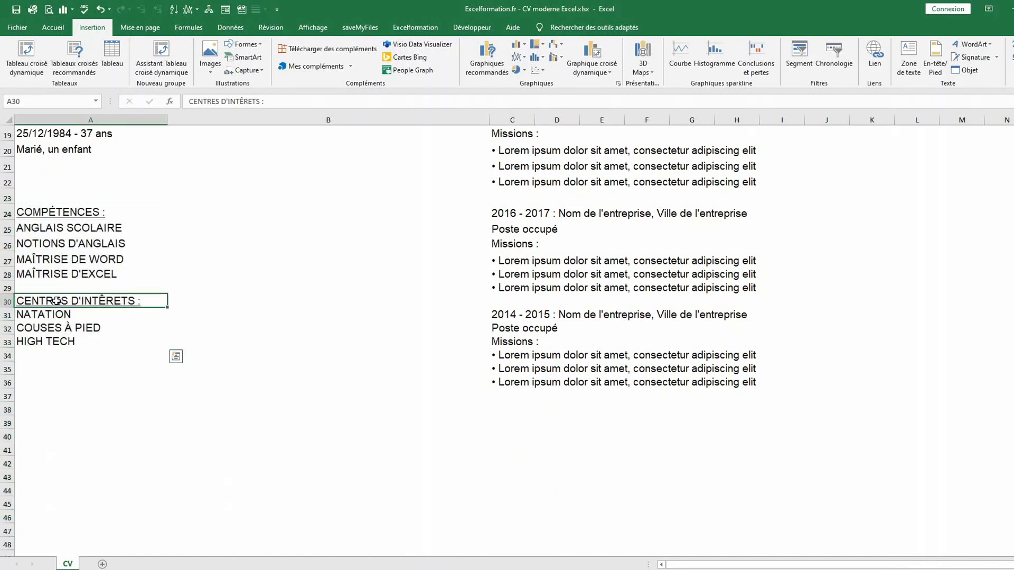
pyautogui.moveTo(56, 301); pyautogui.dragTo(50, 342)
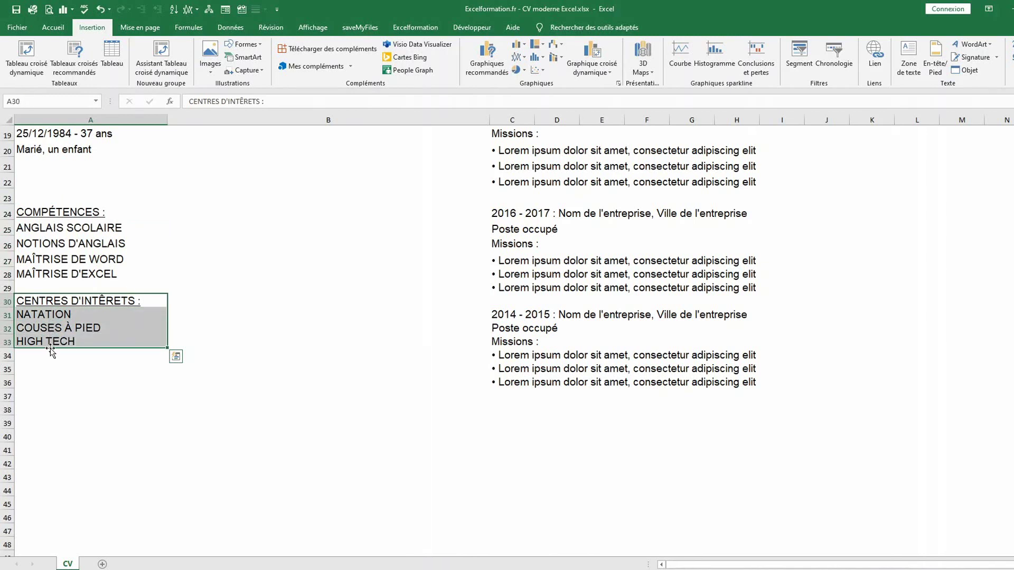
pyautogui.moveTo(50, 350); pyautogui.dragTo(43, 377)
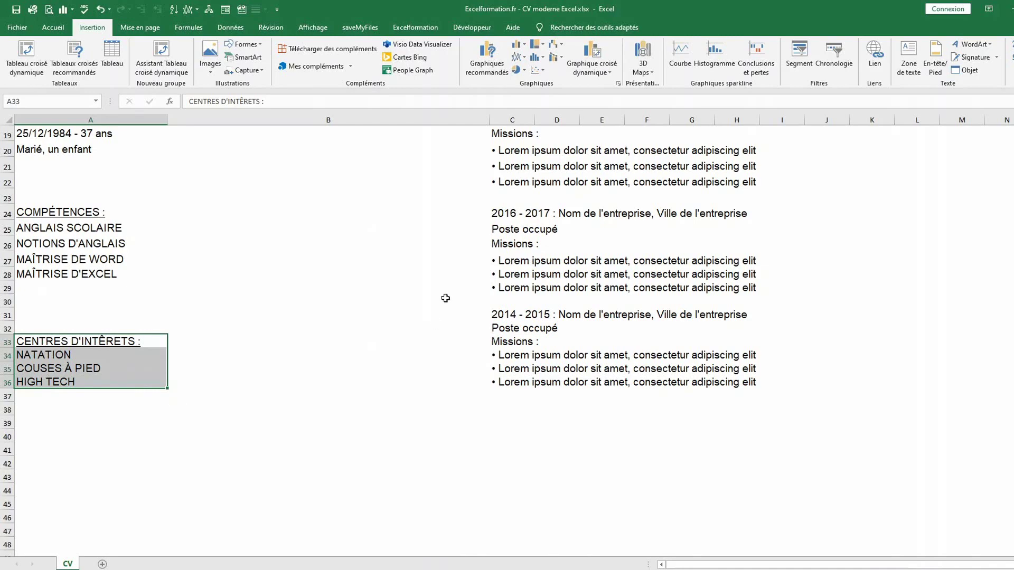
# Step: Move the FORMATIONS and EXPÉRIENCE sections into column B, starting at cell B10
pyautogui.scroll(5, 445, 294)
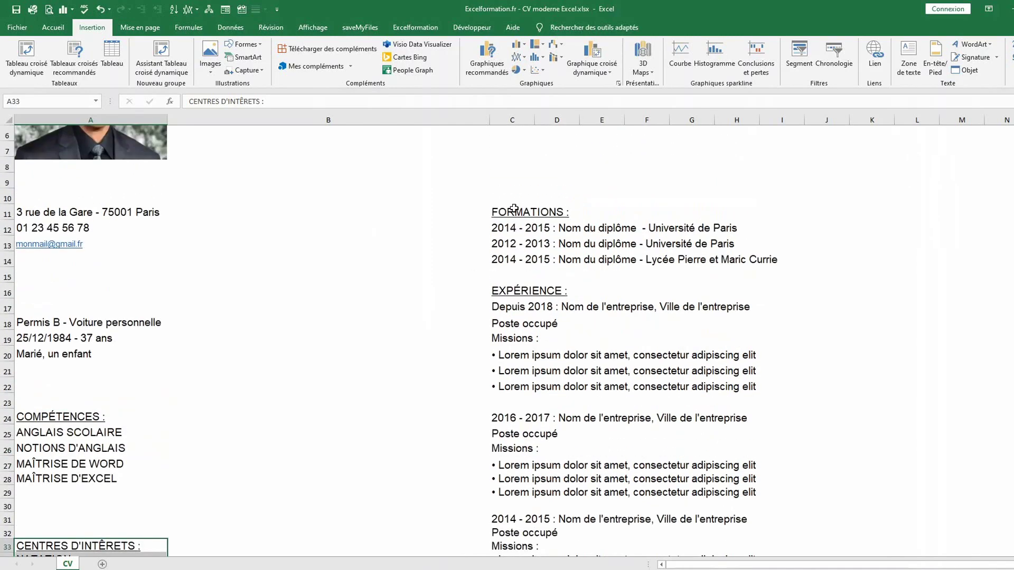
pyautogui.moveTo(496, 213); pyautogui.dragTo(511, 429)
pyautogui.scroll(5, 429, 310)
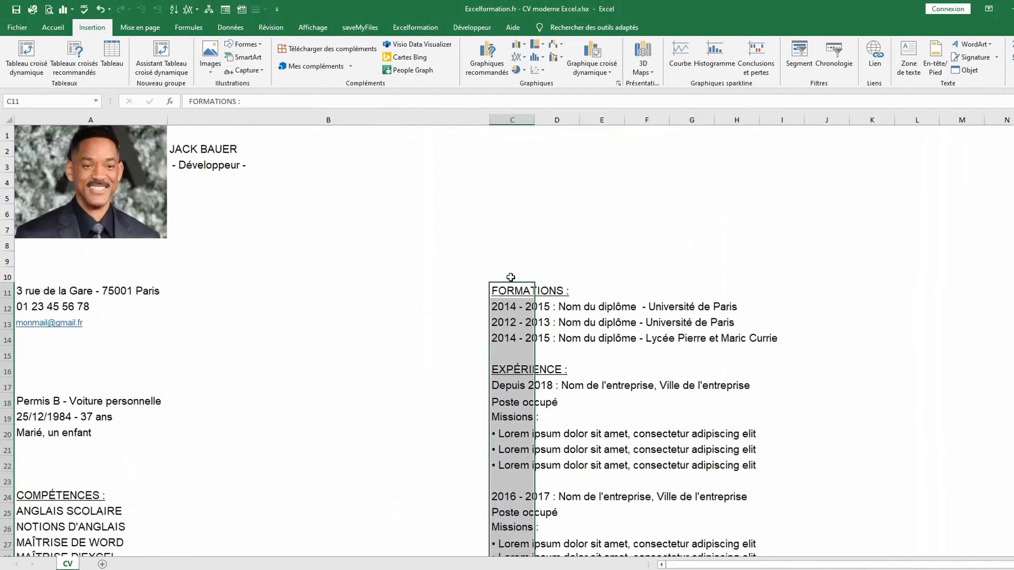
pyautogui.moveTo(512, 283); pyautogui.dragTo(301, 268)
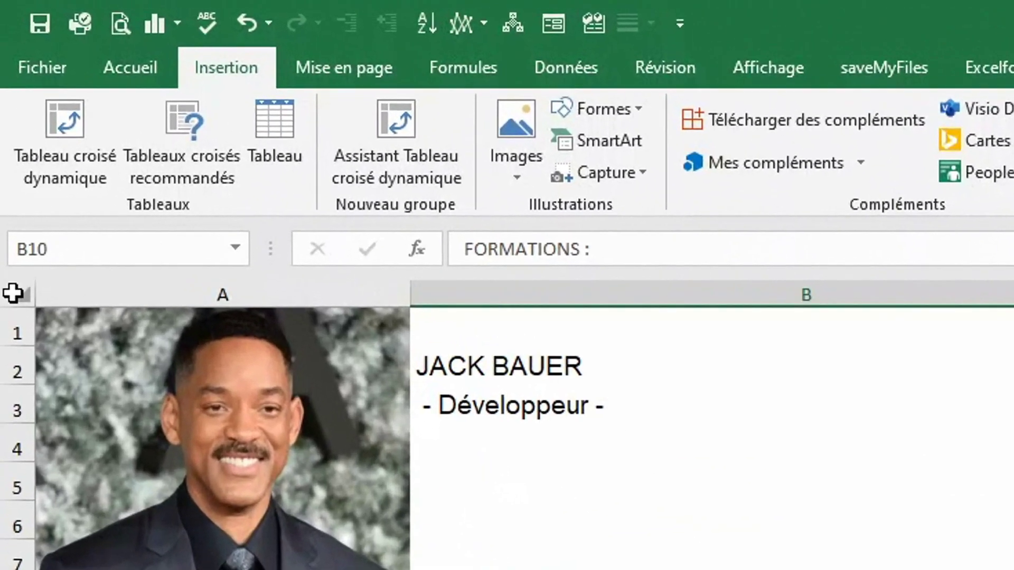
# Step: Set the font of the entire worksheet to Corbel Light
pyautogui.click(12, 293)
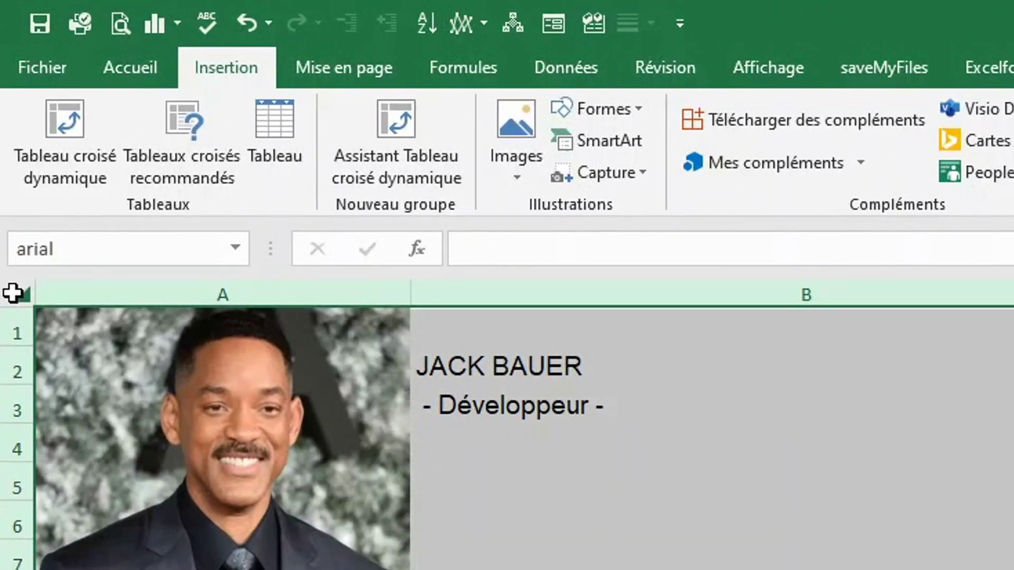
pyautogui.click(149, 68)
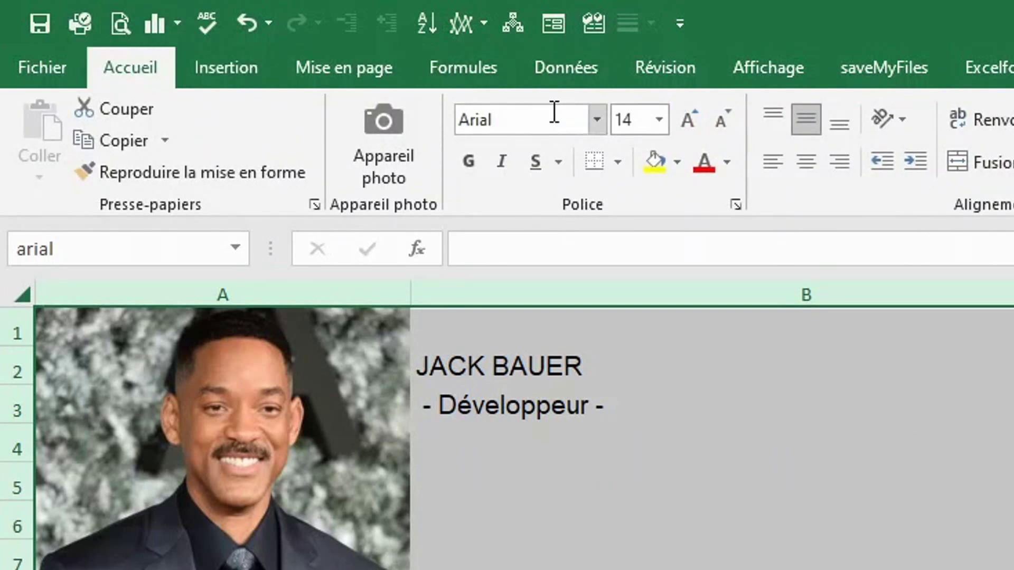
pyautogui.click(597, 119)
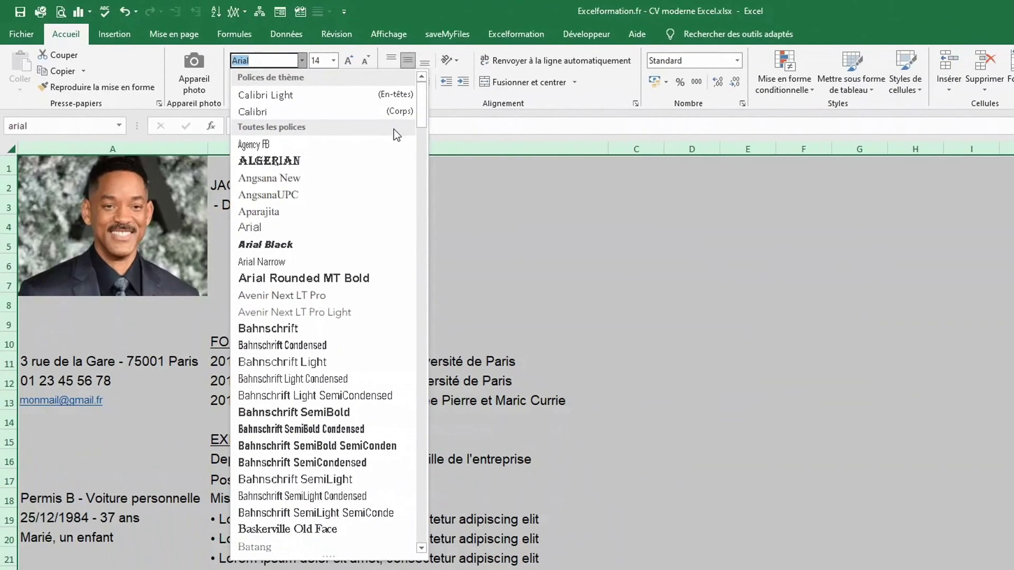
pyautogui.moveTo(421, 115); pyautogui.dragTo(425, 189)
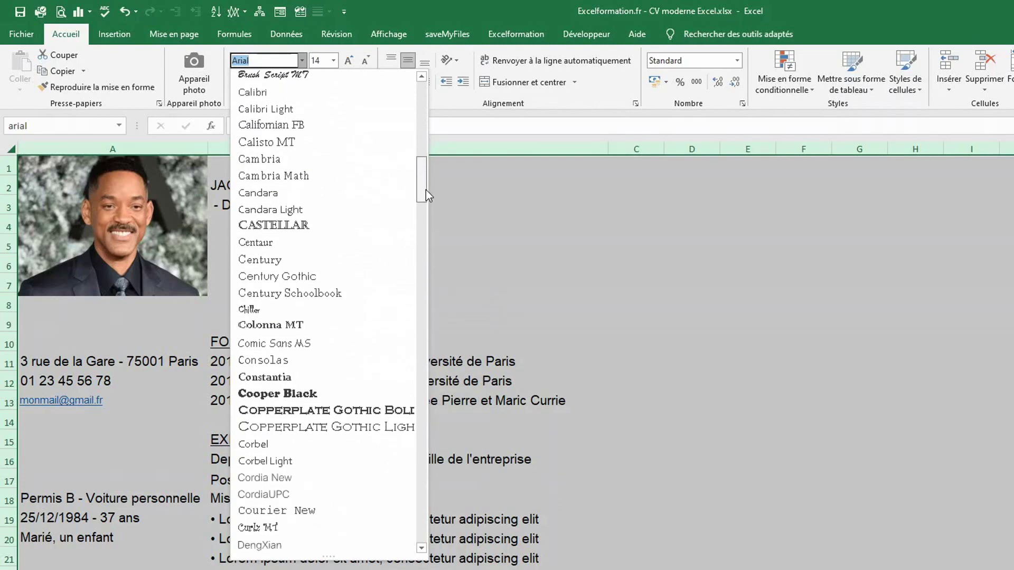
pyautogui.click(281, 461)
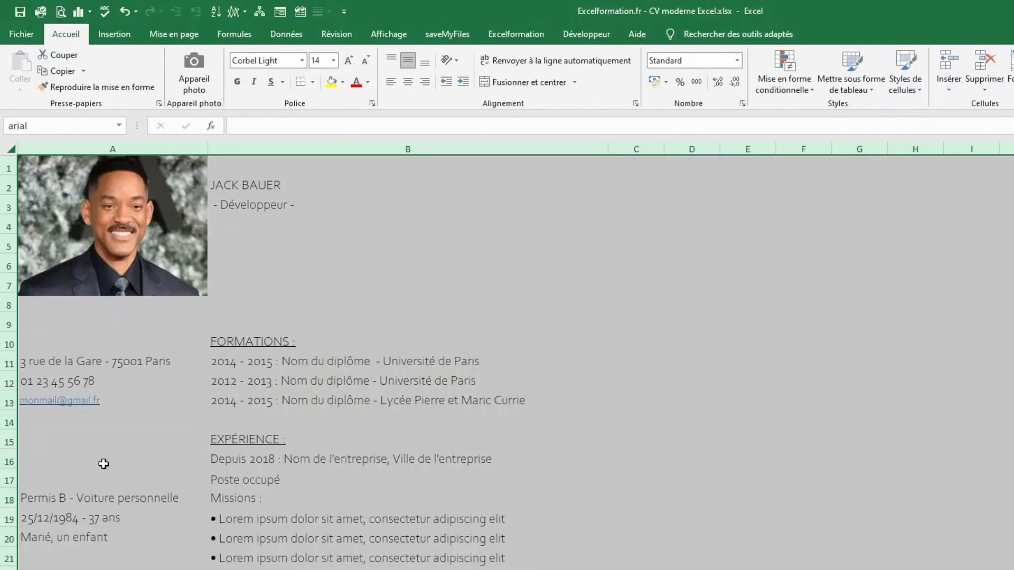
# Step: Draw a rounded rectangle across the photo's lower edge, over rows 7 and 8, and round its ends fully
pyautogui.click(79, 307)
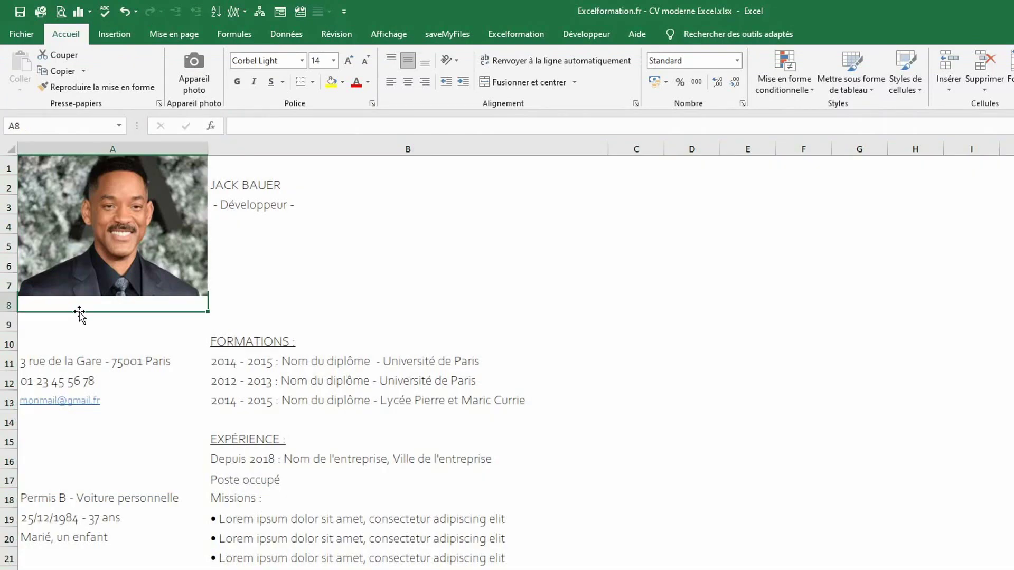
pyautogui.click(116, 37)
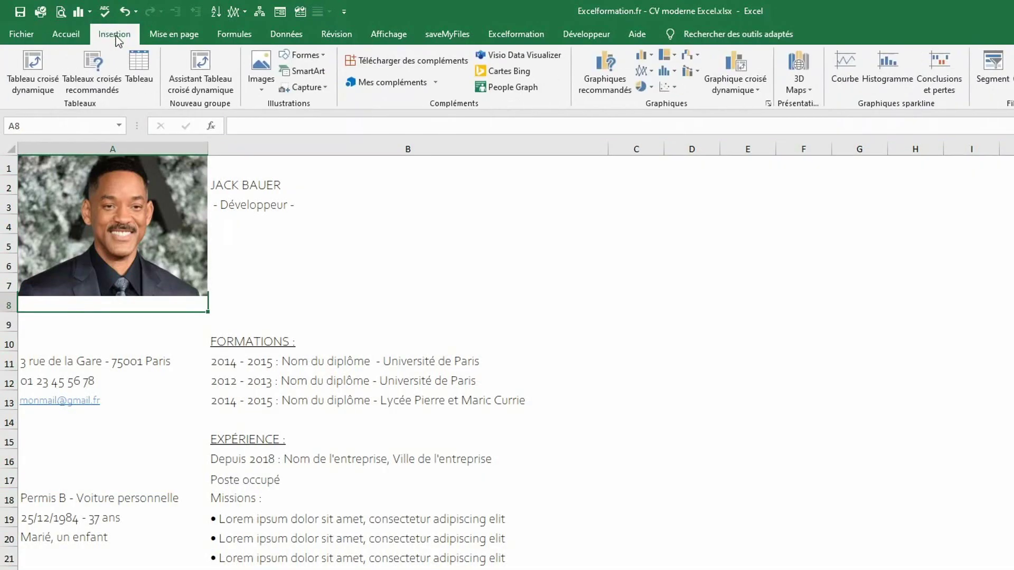
pyautogui.click(302, 55)
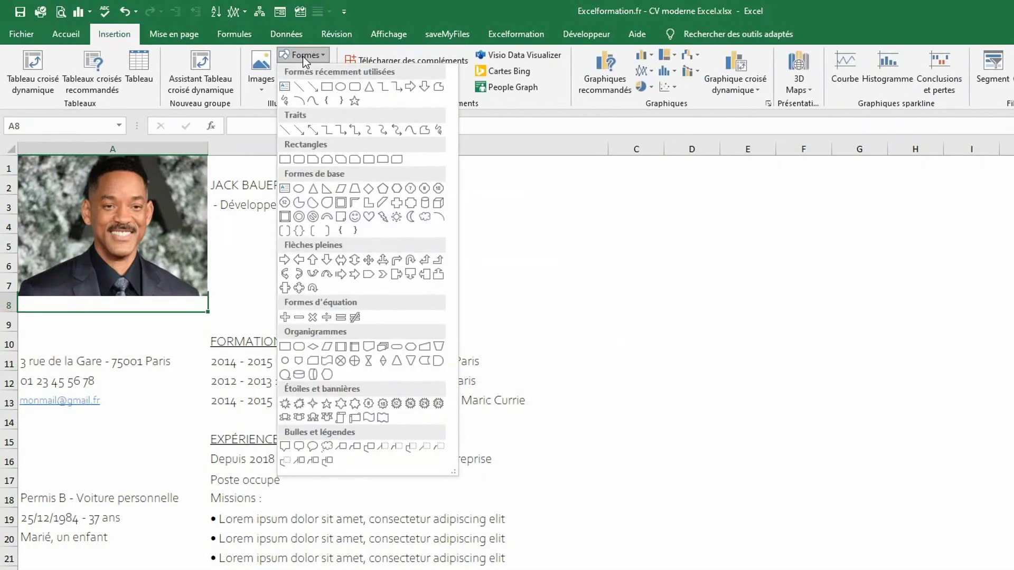
pyautogui.click(357, 89)
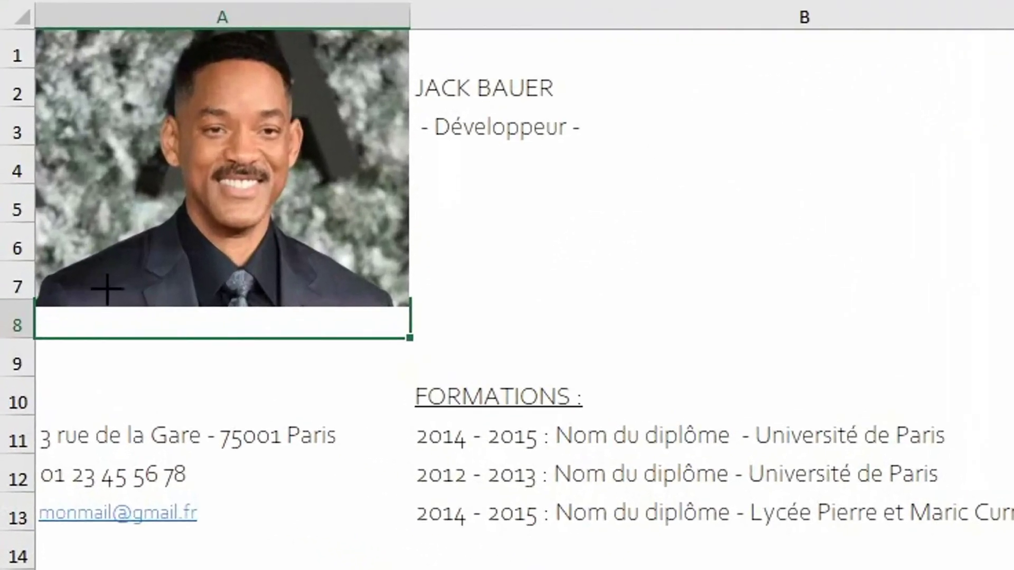
pyautogui.moveTo(94, 284); pyautogui.dragTo(368, 330)
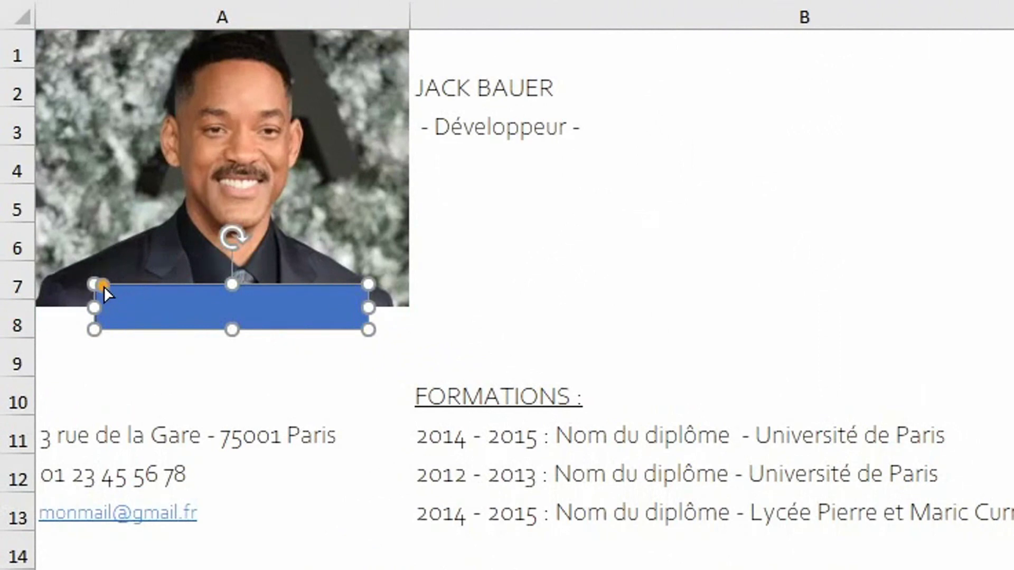
pyautogui.moveTo(104, 287); pyautogui.dragTo(158, 295)
# Step: Label the rounded rectangle "PROFIL :" and centre the text vertically and horizontally
pyautogui.click(198, 307)
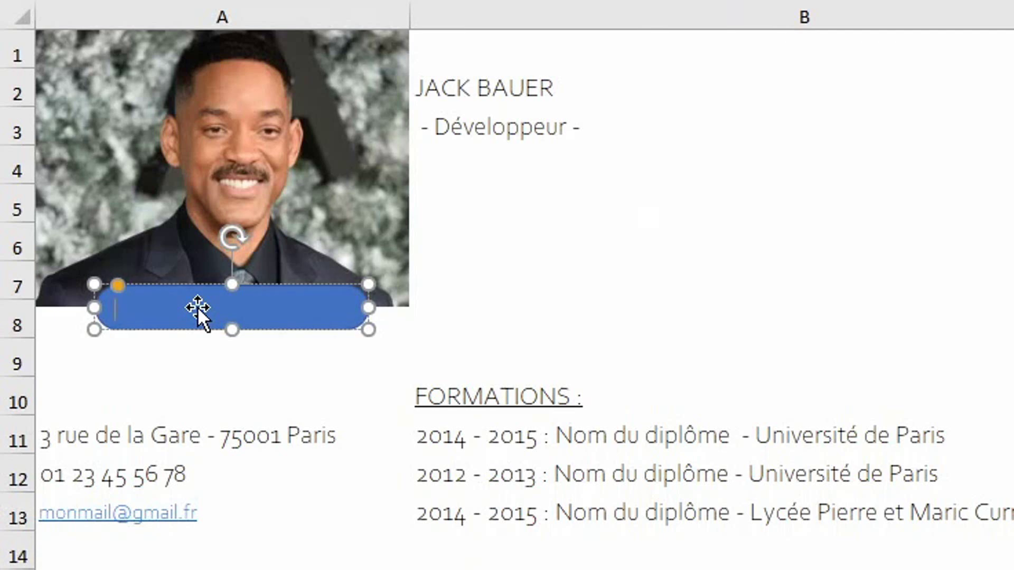
pyautogui.write('PROFIL :')
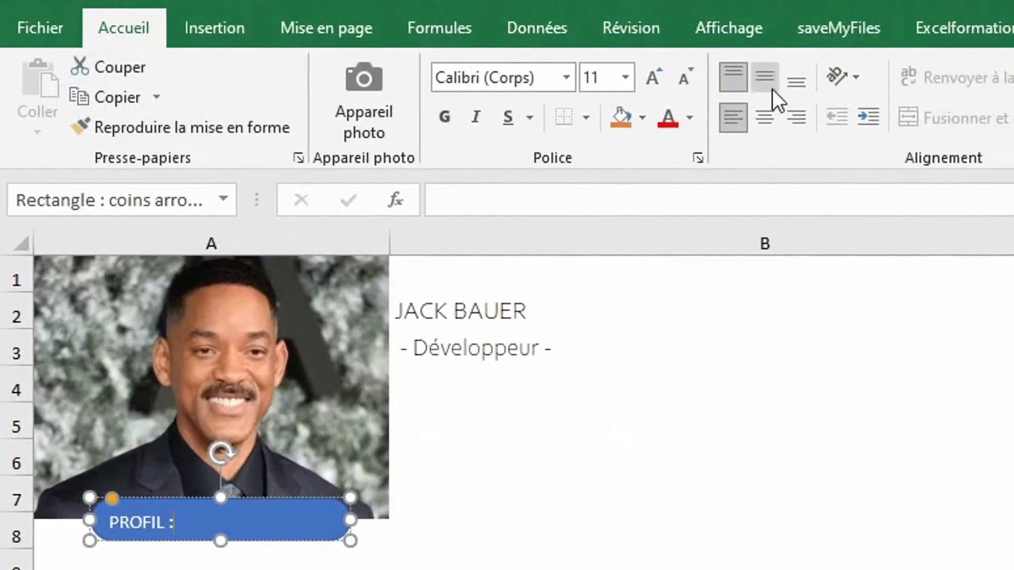
pyautogui.click(768, 81)
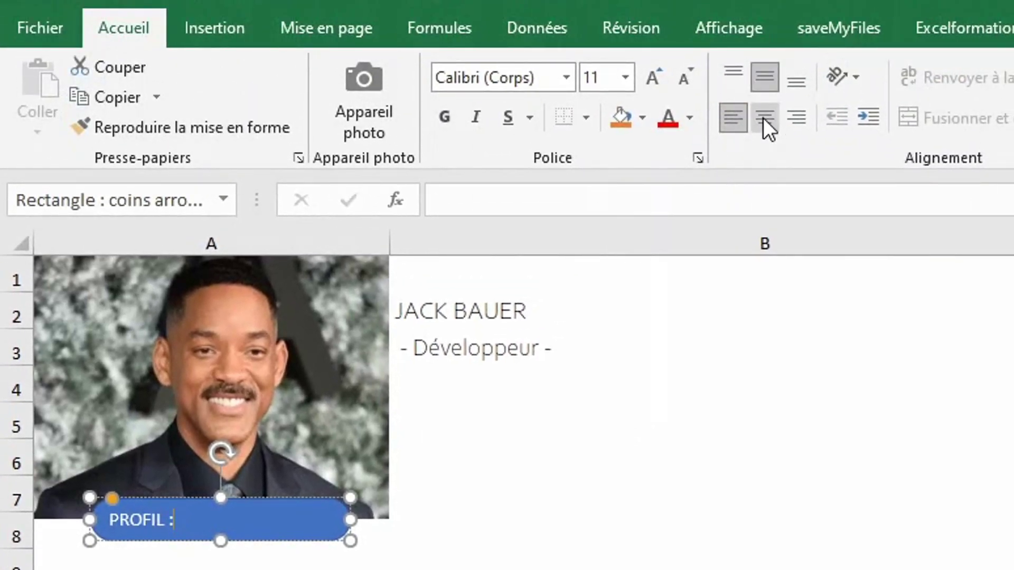
pyautogui.click(762, 118)
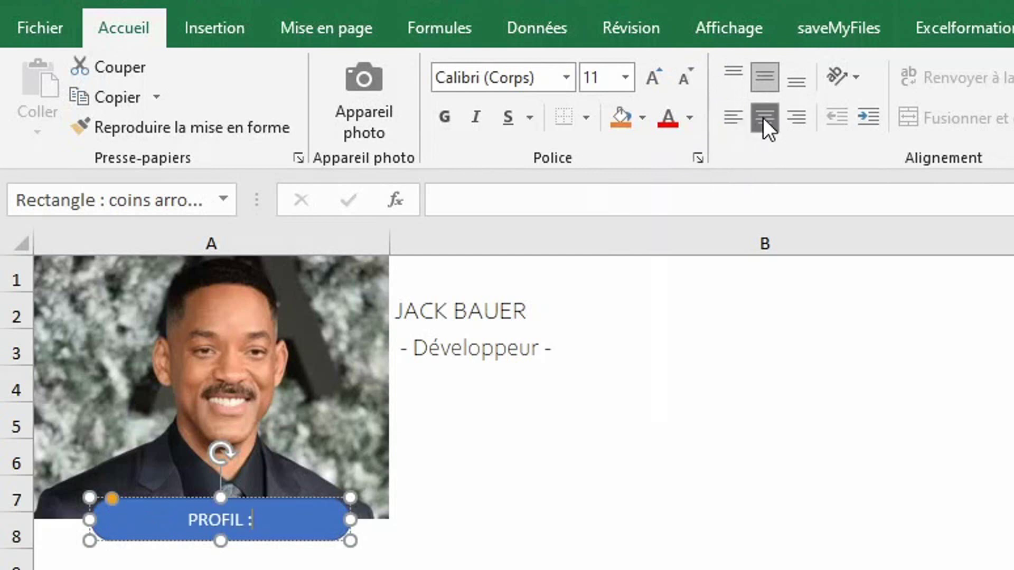
# Step: Set the font size of the "PROFIL :" label to 14
pyautogui.click(651, 74)
pyautogui.moveTo(192, 519); pyautogui.dragTo(271, 534)
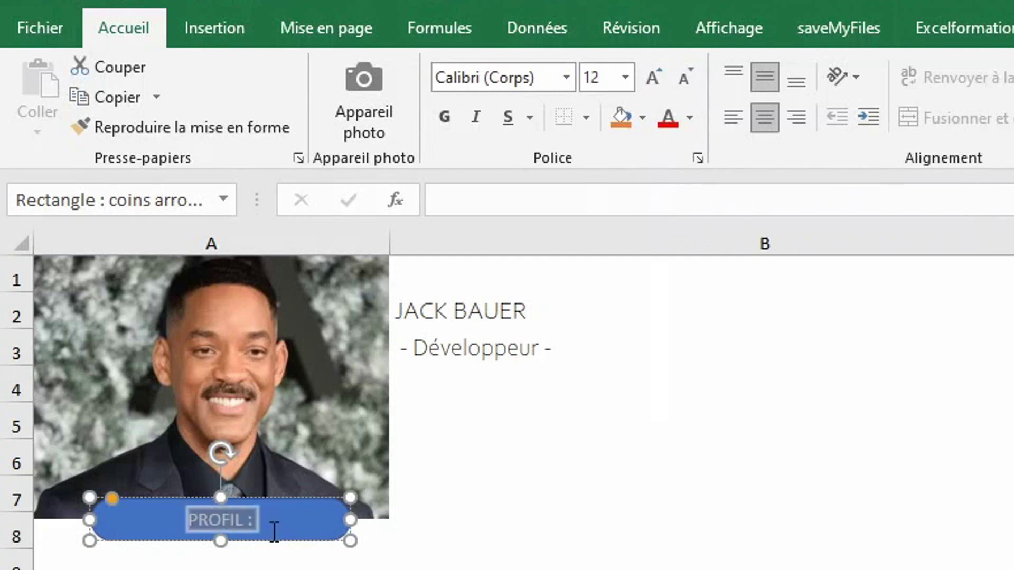
pyautogui.click(655, 80)
pyautogui.click(655, 79)
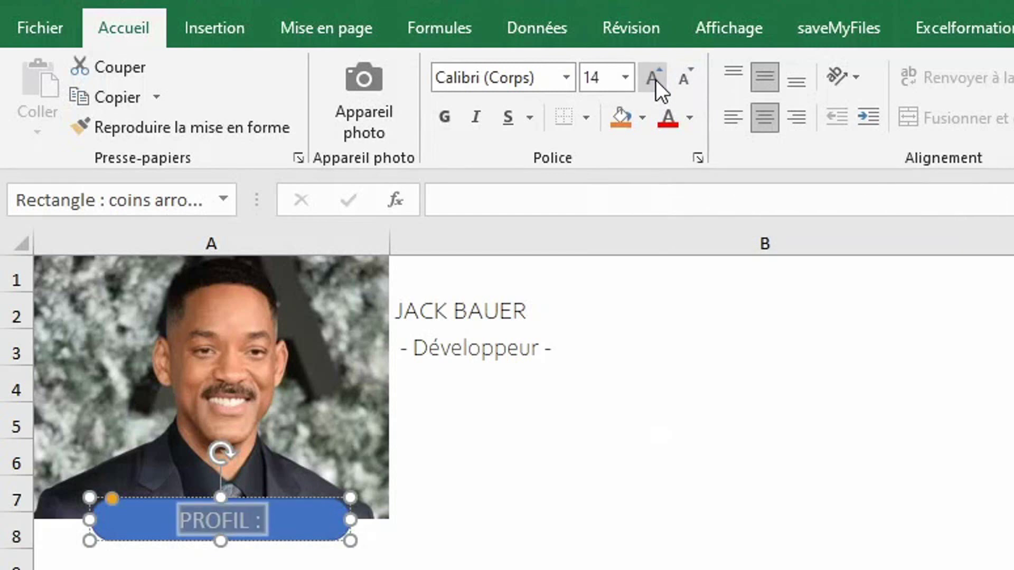
# Step: Duplicate the PROFIL shape and place the copy over rows 16 and 17 in column A, above the Permis B entry
pyautogui.click(316, 537)
pyautogui.hotkey('ctrl', 'd')
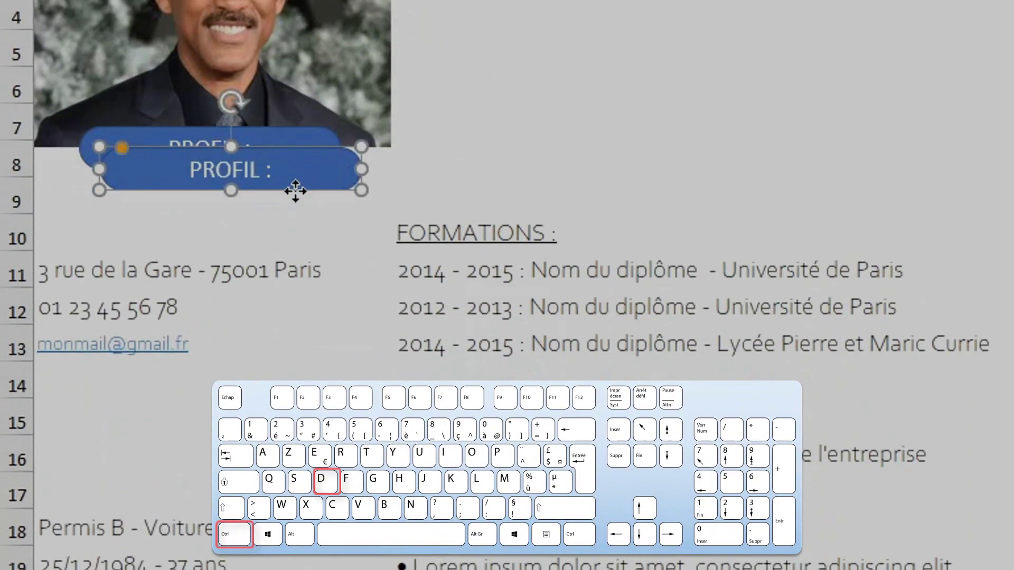
pyautogui.moveTo(294, 562); pyautogui.dragTo(269, 569)
pyautogui.moveTo(269, 316); pyautogui.dragTo(262, 384)
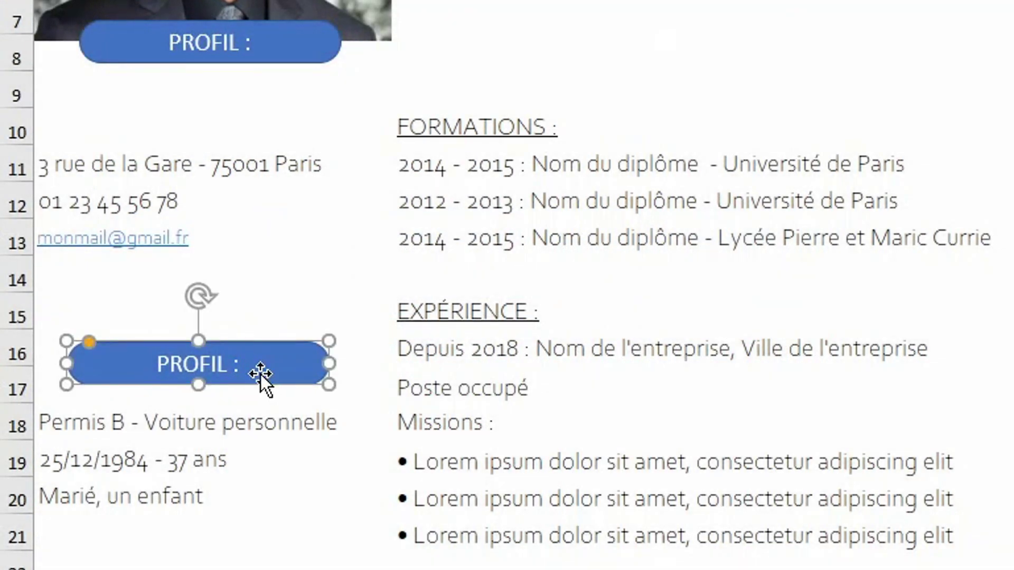
# Step: Change the copied shape's label to "CENTRE D'INTERETS :"
pyautogui.click(259, 371)
pyautogui.press('Left')
pyautogui.press('Left')
pyautogui.hotkey('shift', 'Home')
pyautogui.write('CENTRE')
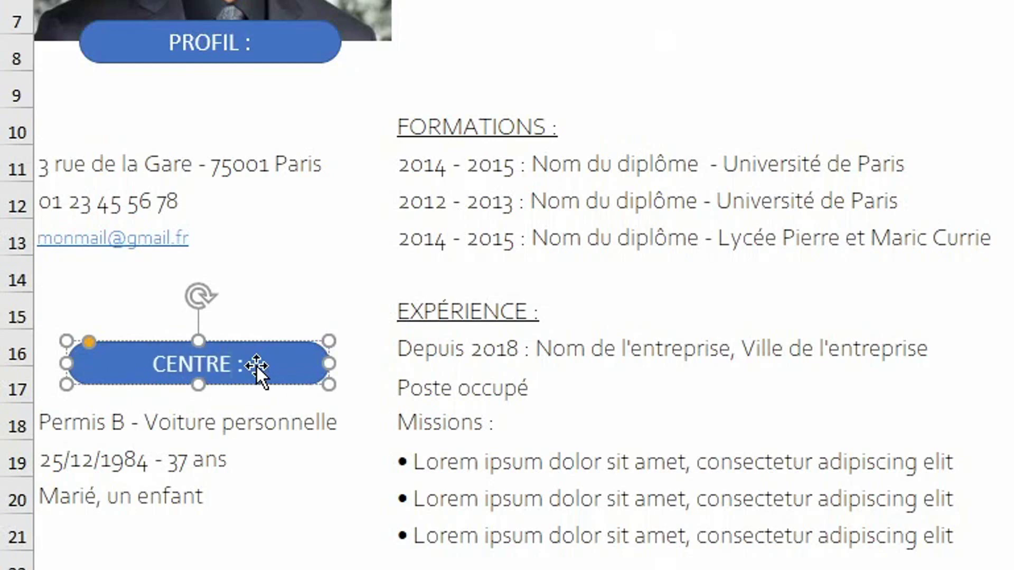
pyautogui.write(" D'INTERETS")
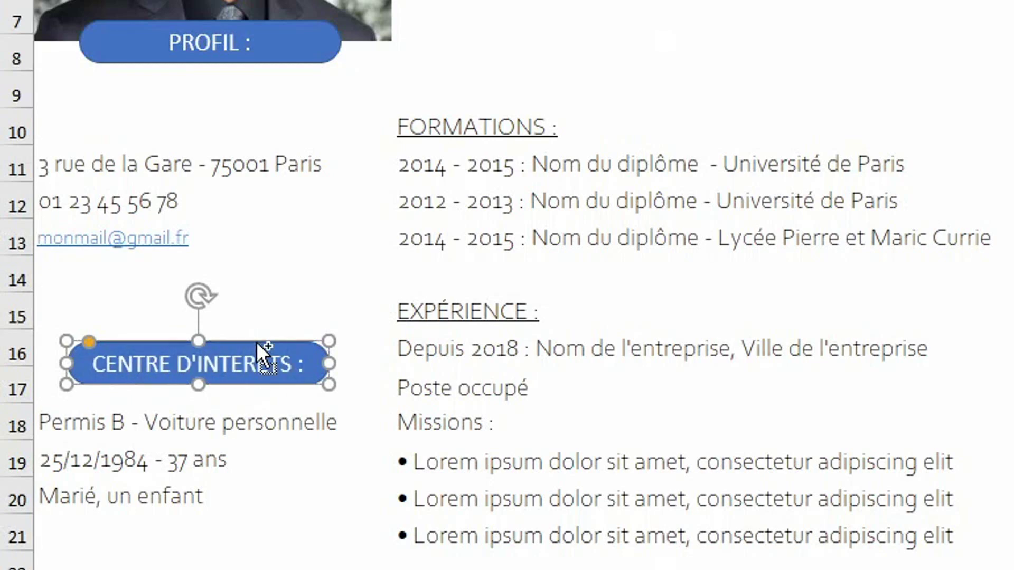
# Step: Copy the CENTRE D'INTERETS shape down to rows 23 and 24 in column A, over the COMPÉTENCES heading
pyautogui.moveTo(255, 341); pyautogui.dragTo(246, 534)
pyautogui.scroll(-1, 237, 414)
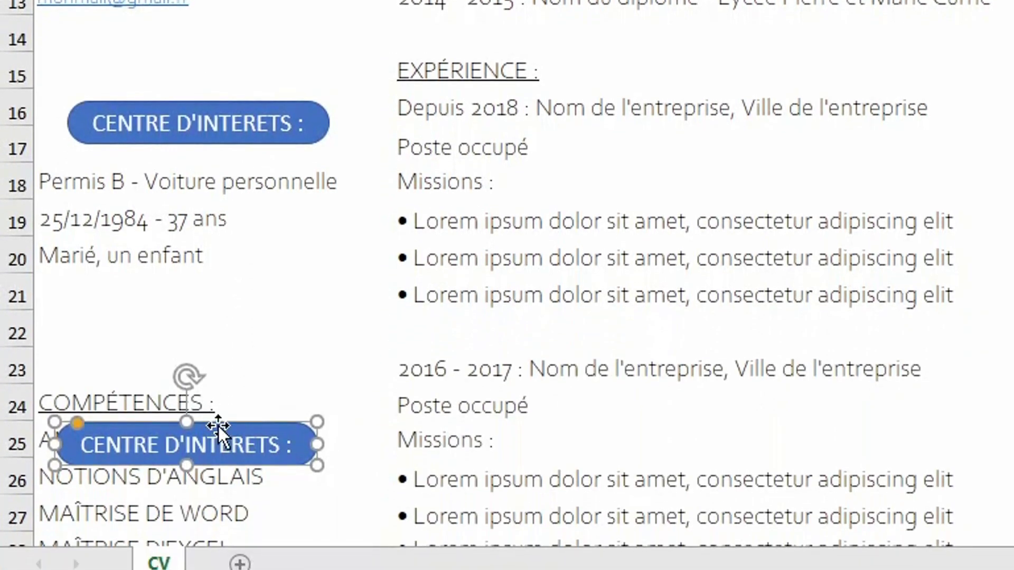
pyautogui.moveTo(220, 420); pyautogui.dragTo(231, 366)
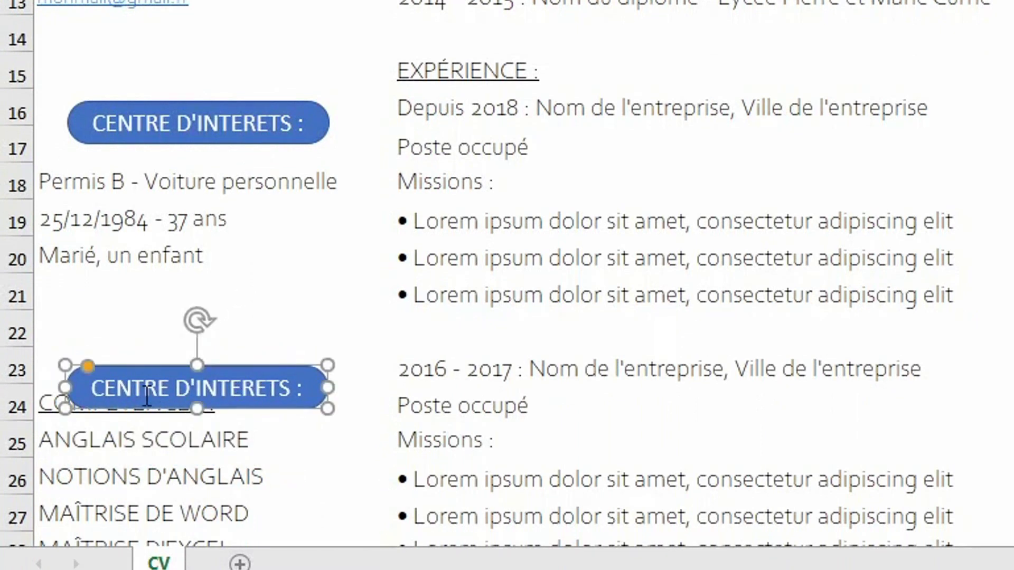
# Step: Change the label of the shape above the skills list to "COMPETENCES :"
pyautogui.moveTo(93, 389); pyautogui.dragTo(271, 407)
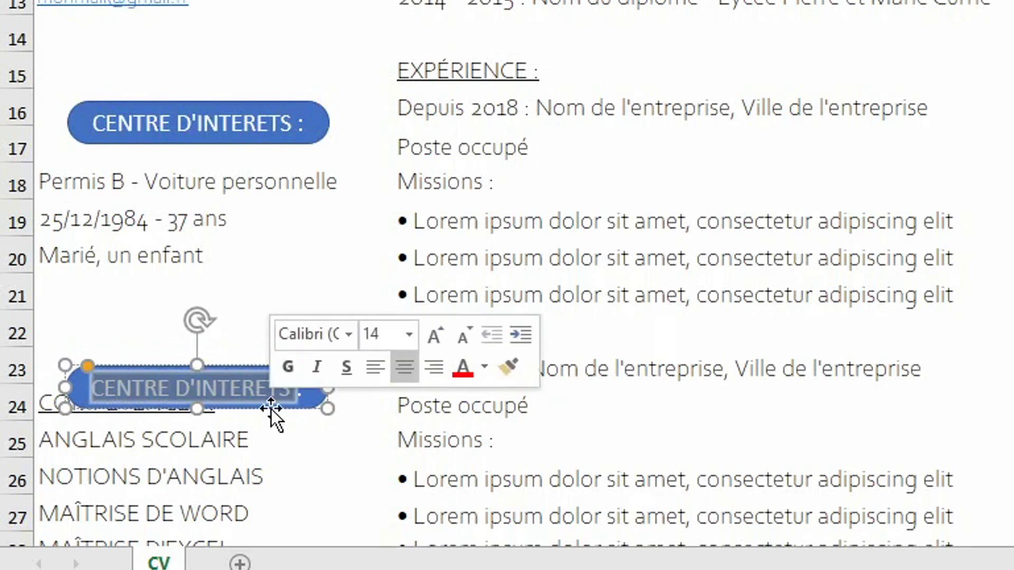
pyautogui.write('COMPETEC:')
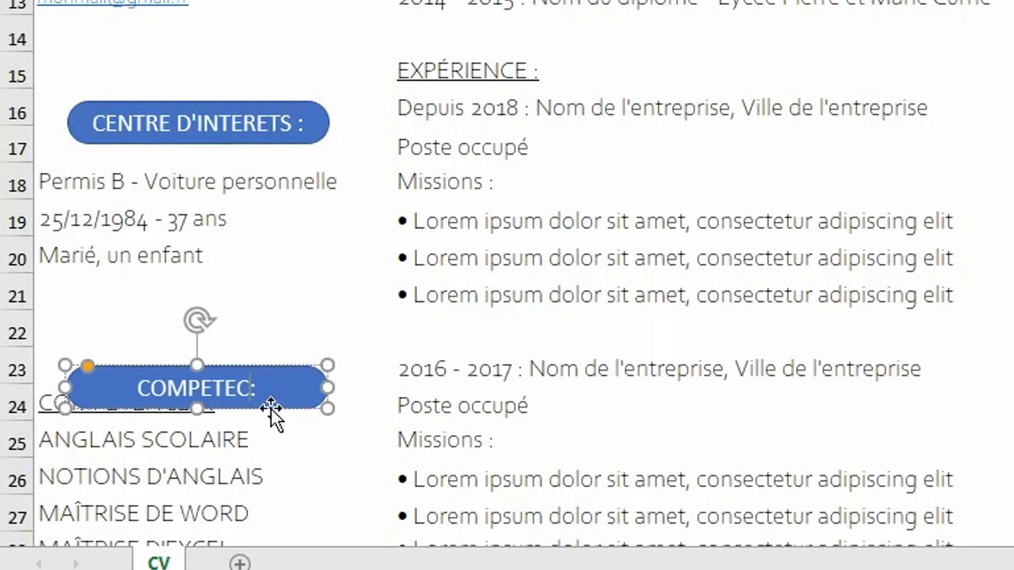
pyautogui.press('BackSpace')
pyautogui.write('NCES')
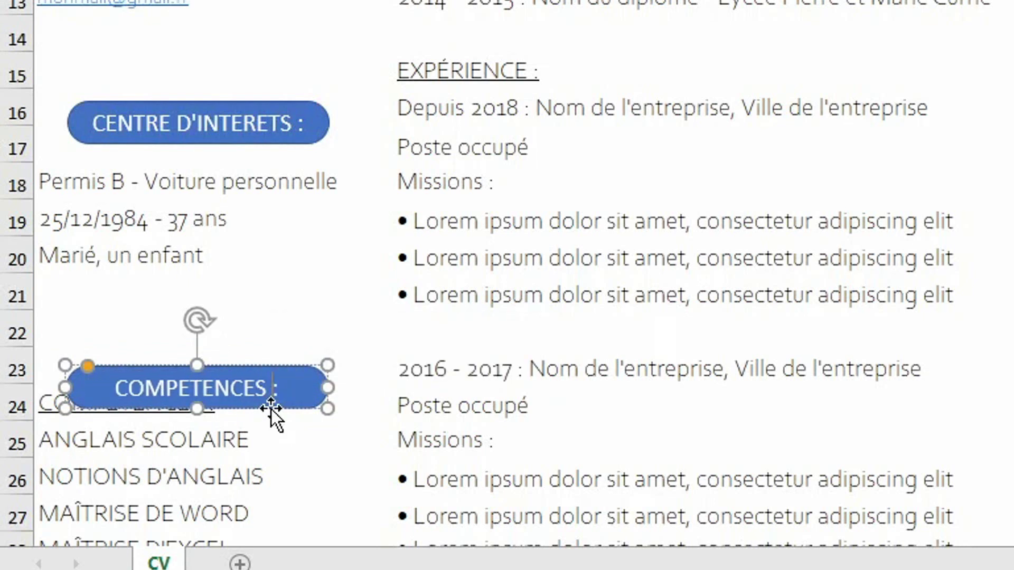
# Step: Delete the original COMPÉTENCES heading in A24 and the CENTRES D'INTÉRÊTS heading in A33
pyautogui.click(45, 407)
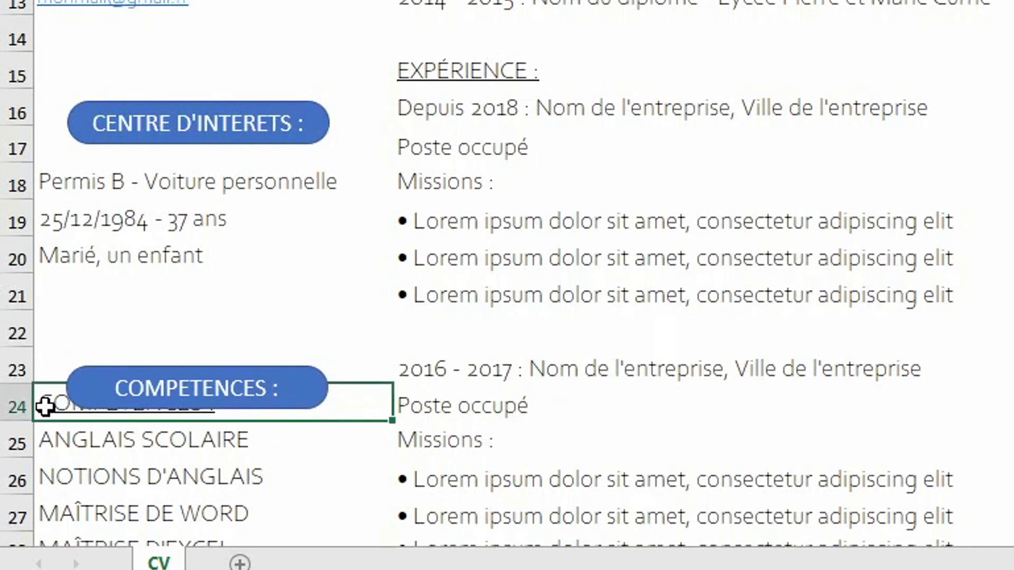
pyautogui.press('Delete')
pyautogui.scroll(-3, 321, 299)
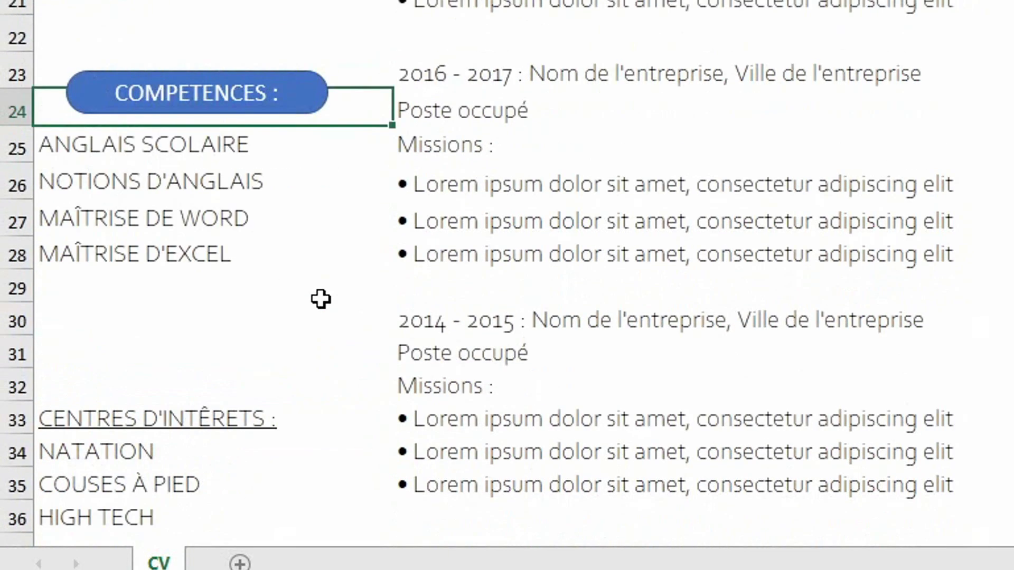
pyautogui.click(121, 421)
pyautogui.press('Delete')
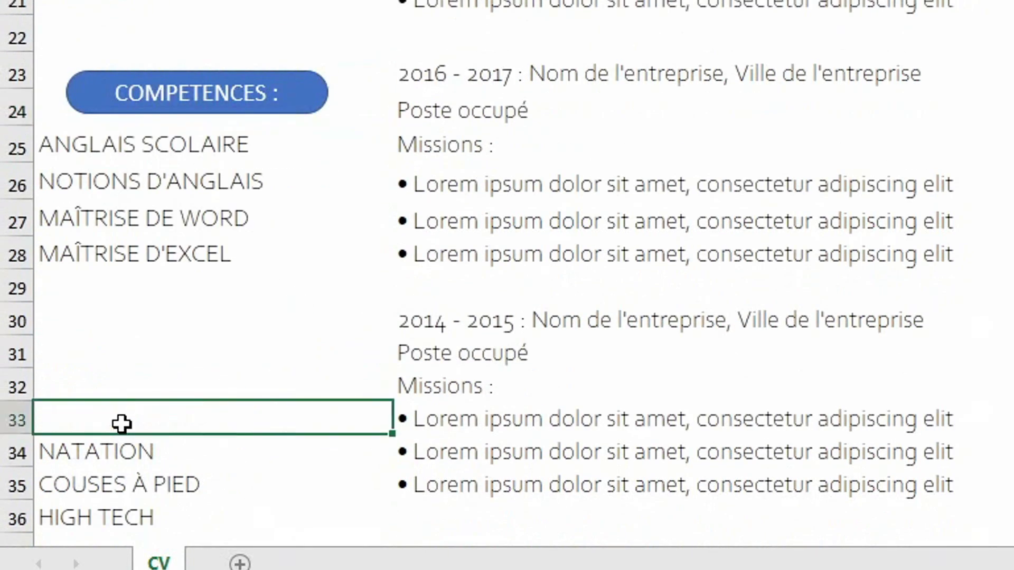
# Step: Duplicate the COMPETENCES shape and place the copy over rows 32 and 33 in column A, above NATATION
pyautogui.click(292, 87)
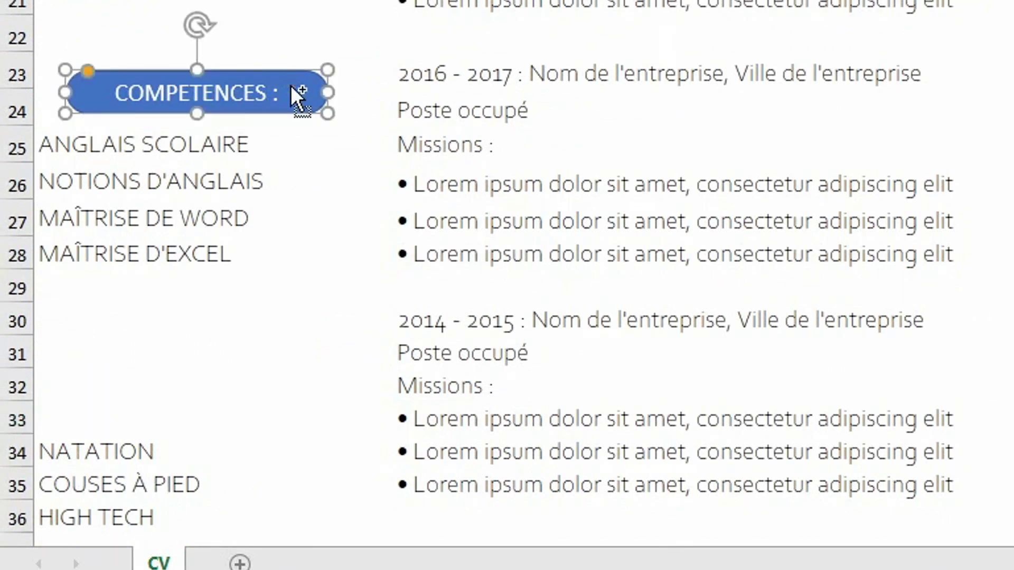
pyautogui.hotkey('ctrl', 'd')
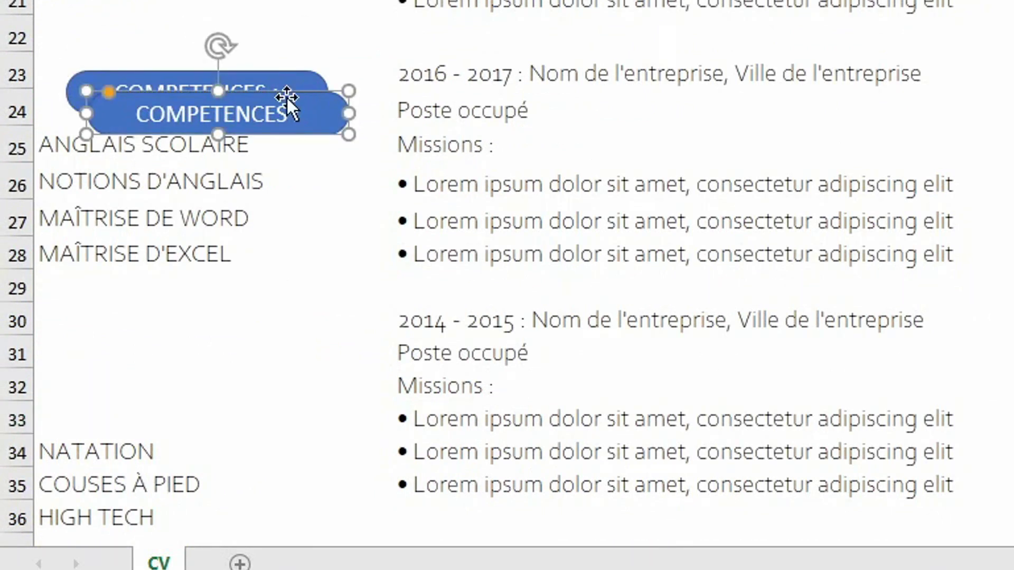
pyautogui.moveTo(286, 96); pyautogui.dragTo(256, 378)
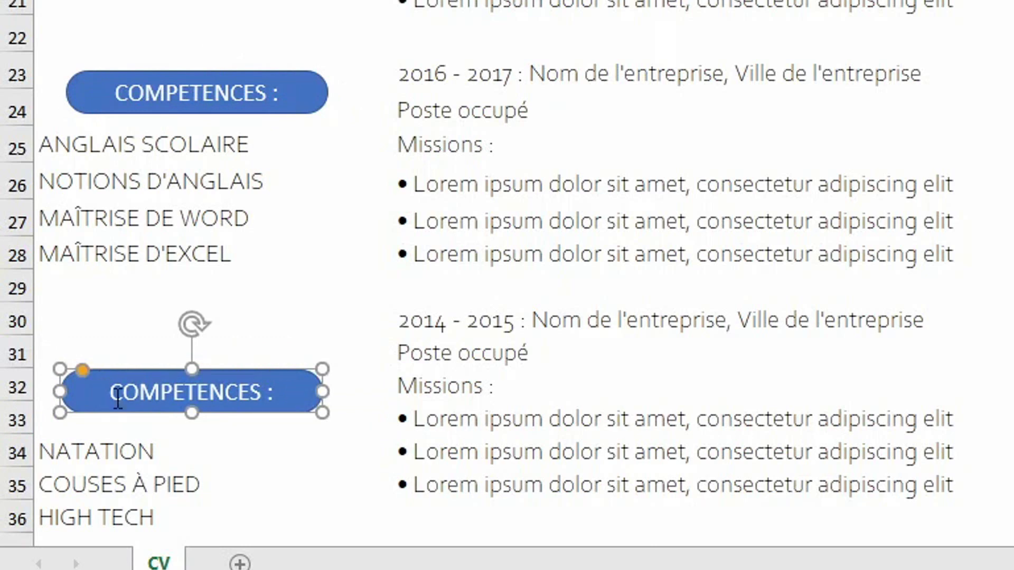
# Step: Change the label of the shape above NATATION to "DIVERS :"
pyautogui.moveTo(110, 400); pyautogui.dragTo(261, 416)
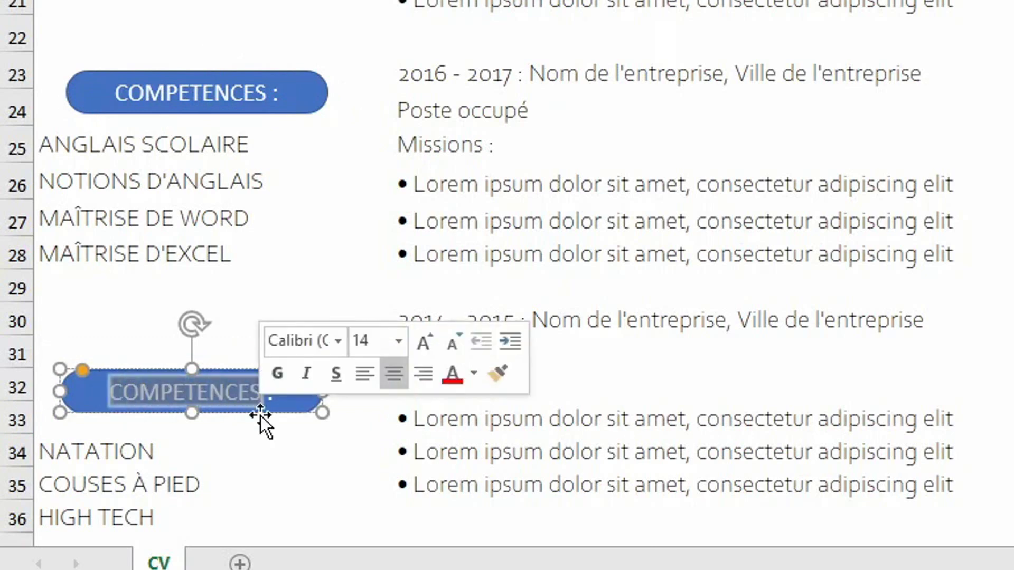
pyautogui.write('DIVERS')
pyautogui.click(516, 293)
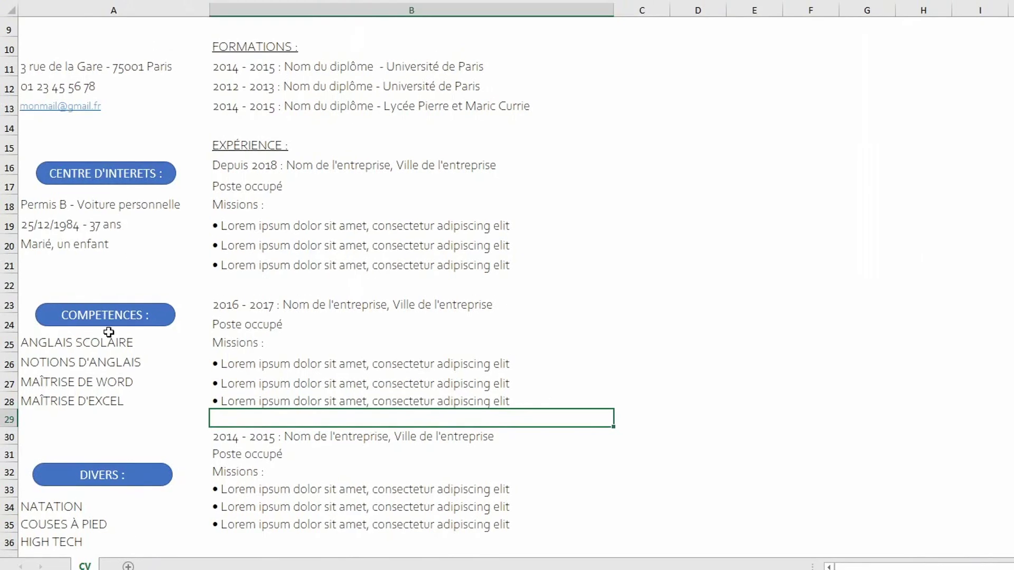
# Step: Fill the profile block A8:A16 with a darker blue theme colour and make its text white
pyautogui.scroll(3, 131, 189)
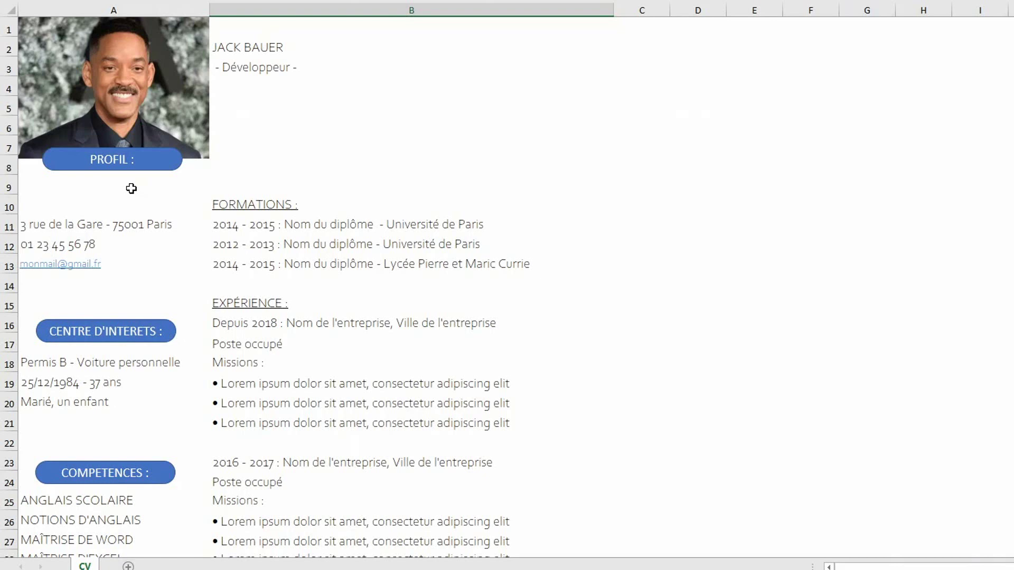
pyautogui.moveTo(27, 172); pyautogui.dragTo(132, 324)
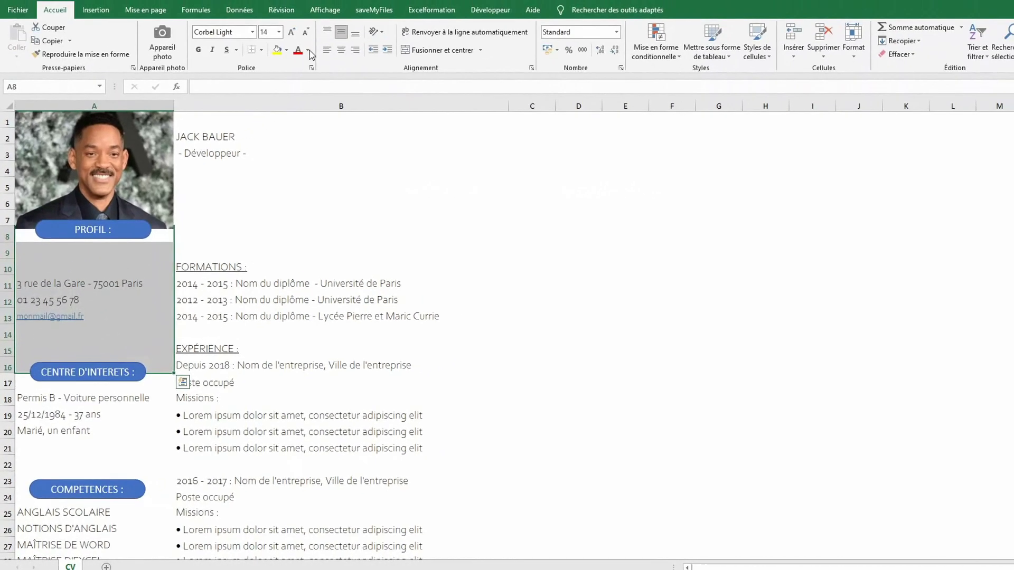
pyautogui.click(286, 51)
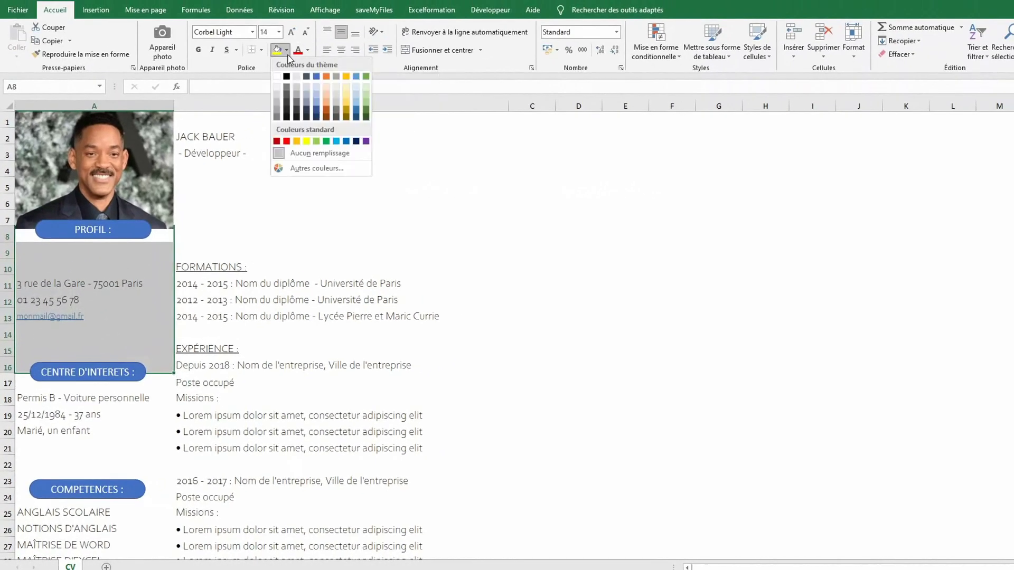
pyautogui.click(356, 107)
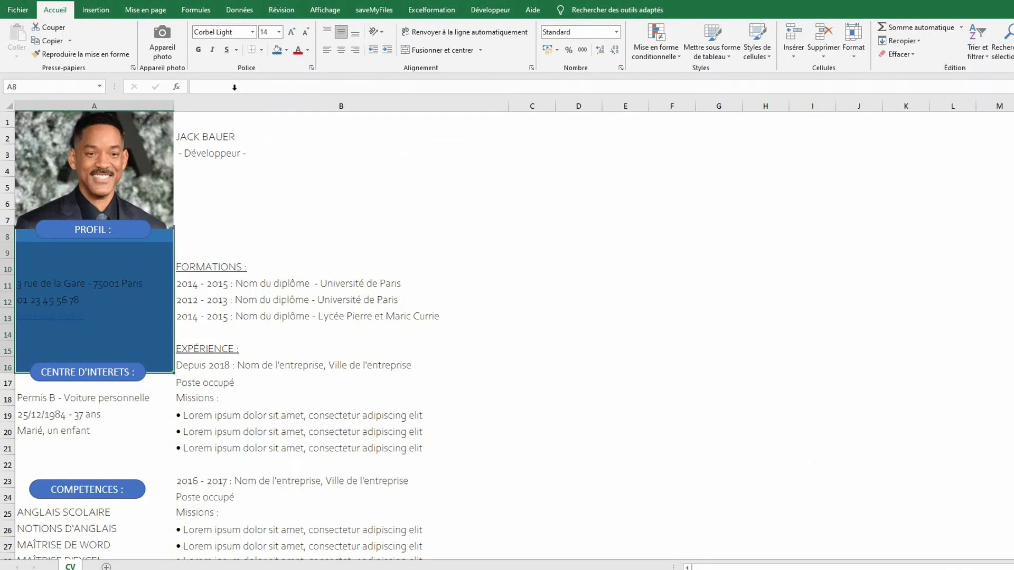
pyautogui.click(310, 51)
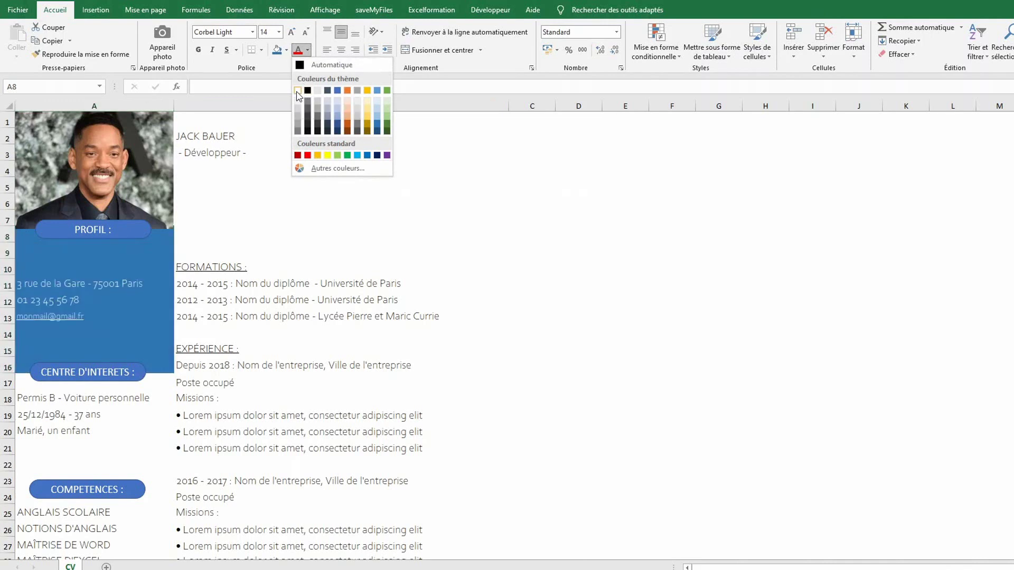
pyautogui.click(297, 90)
# Step: Fill the interests block A17:A23 with a lighter blue theme colour than the profile block
pyautogui.moveTo(24, 387); pyautogui.dragTo(132, 481)
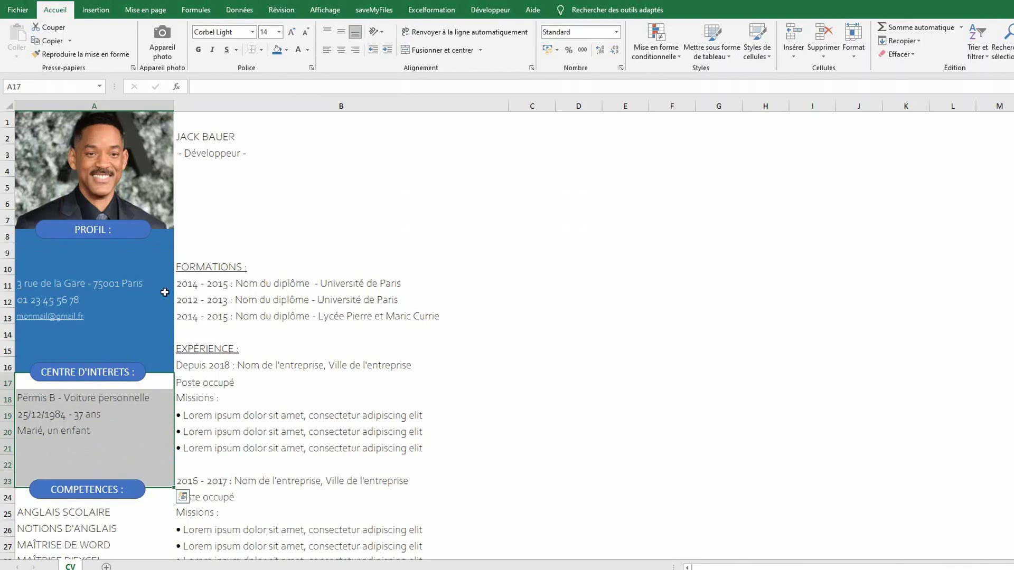
pyautogui.click(286, 51)
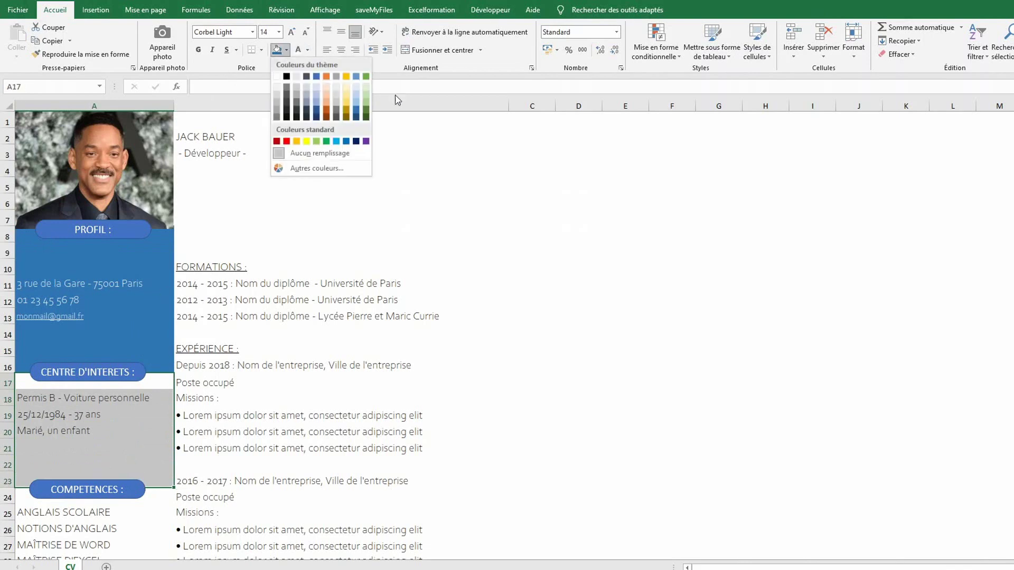
pyautogui.click(357, 109)
# Step: Fill the skills block A24:A32 with a paler blue and the block A33:A37 with the palest blue of the same theme colour
pyautogui.scroll(-3, 53, 324)
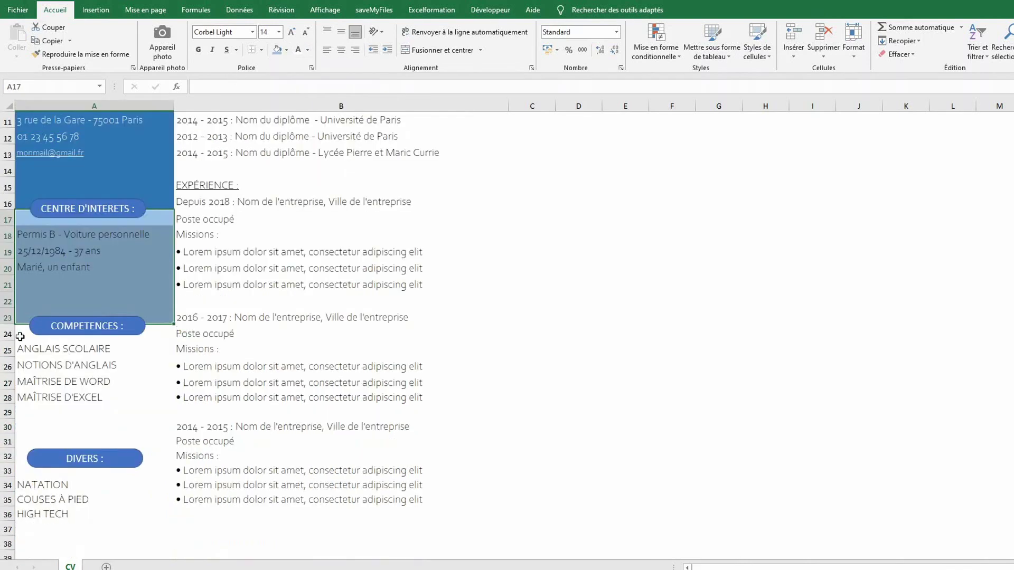
pyautogui.moveTo(18, 336); pyautogui.dragTo(139, 449)
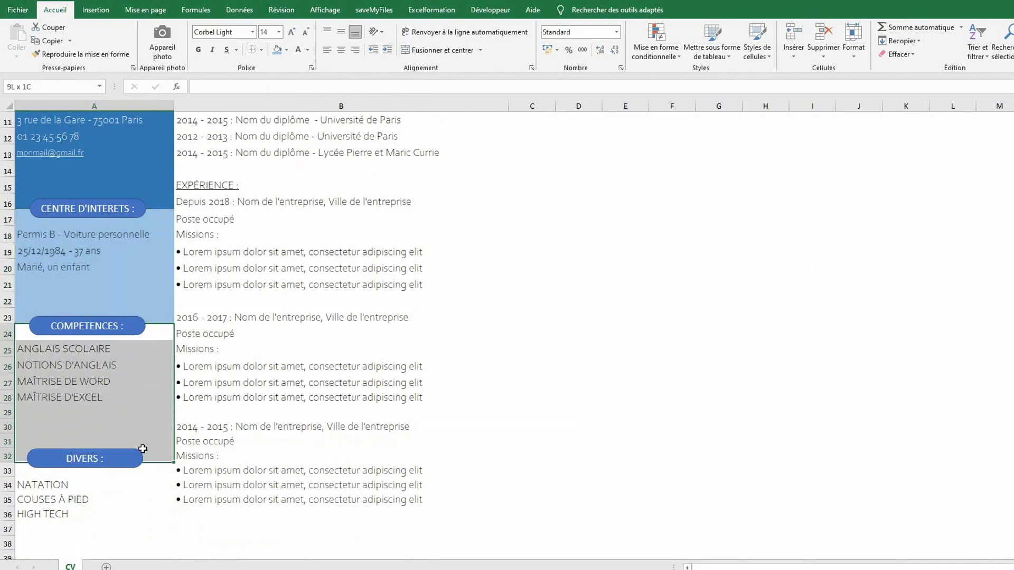
pyautogui.click(287, 50)
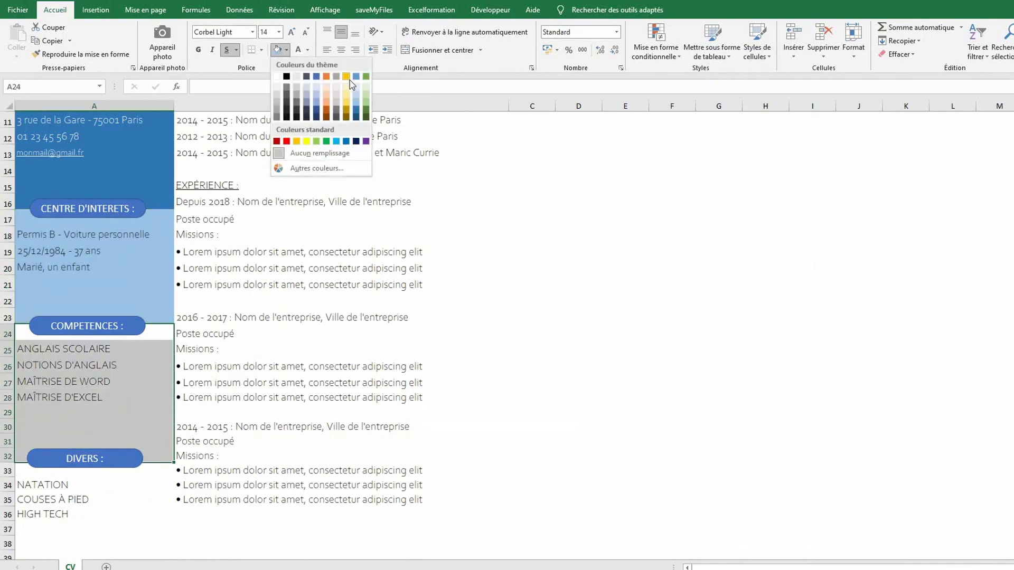
pyautogui.click(357, 96)
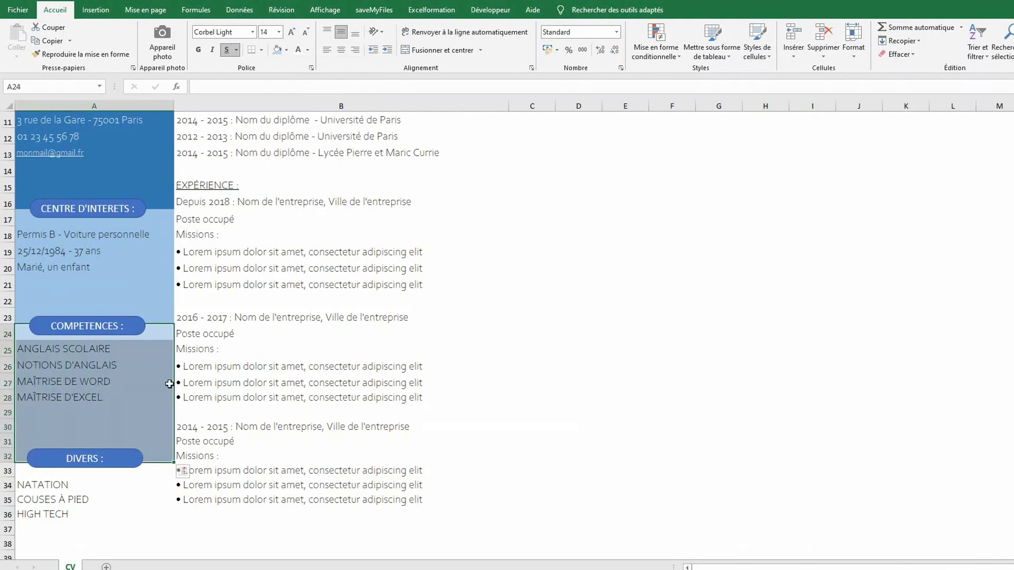
pyautogui.moveTo(63, 471); pyautogui.dragTo(132, 524)
pyautogui.click(287, 50)
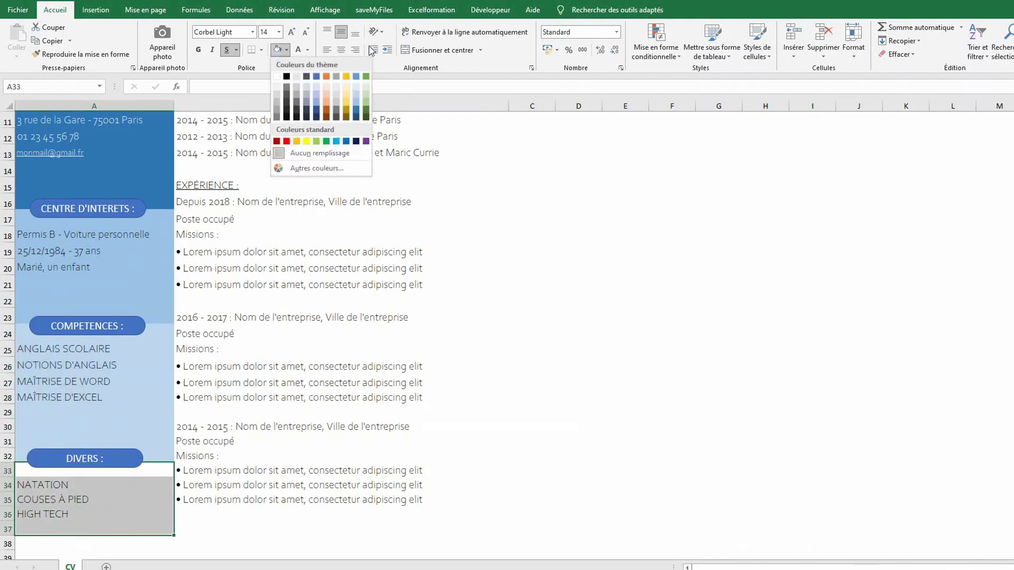
pyautogui.click(356, 88)
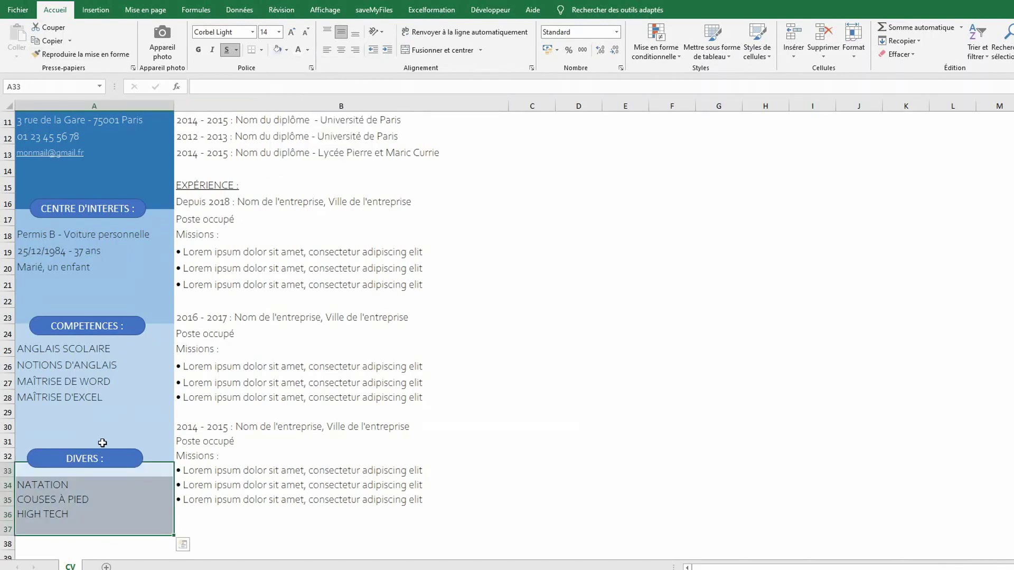
# Step: Fill the "DIVERS :" shape with the palest blue of its block and set its text to the automatic black colour
pyautogui.click(113, 456)
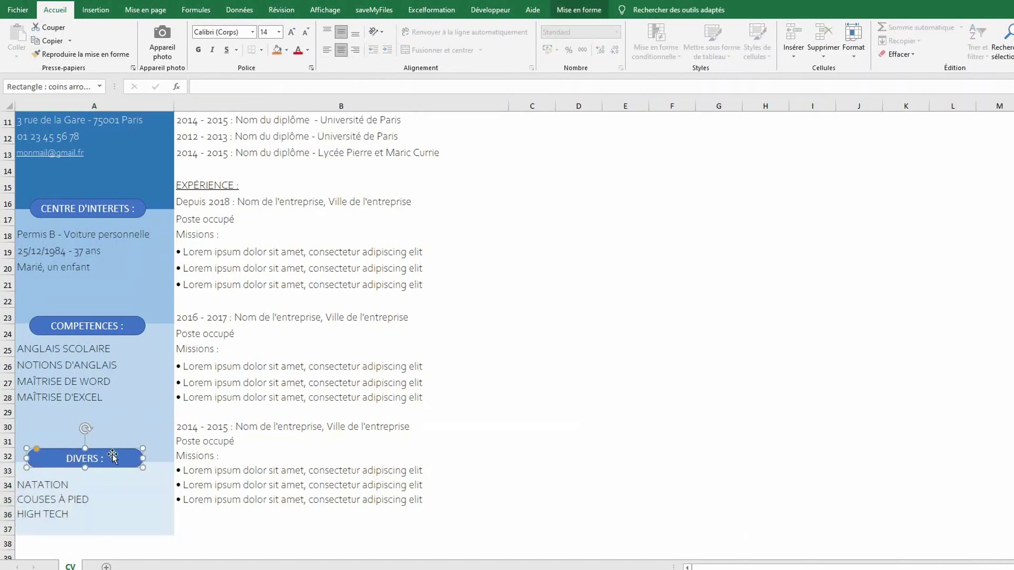
pyautogui.click(287, 49)
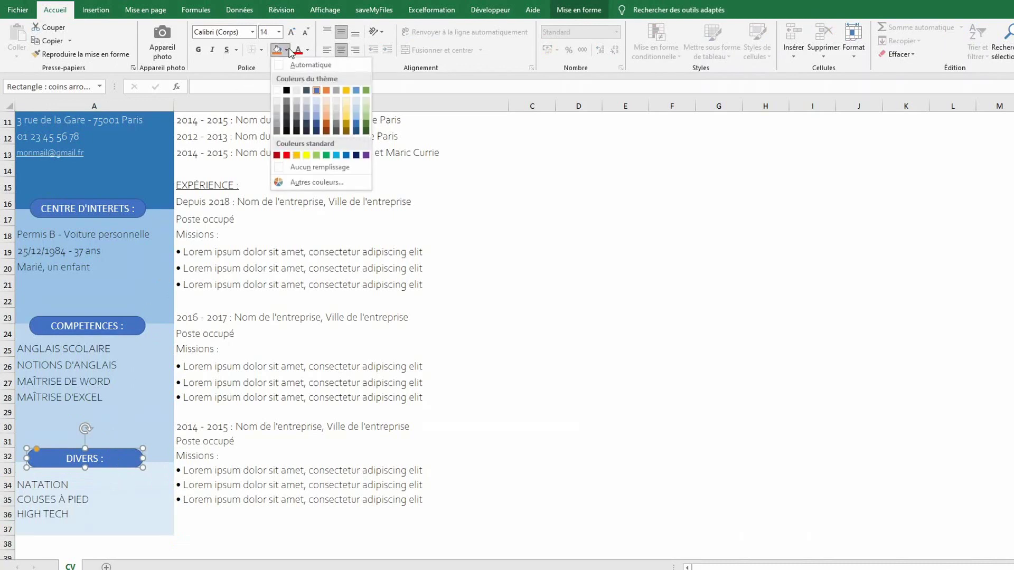
pyautogui.click(359, 104)
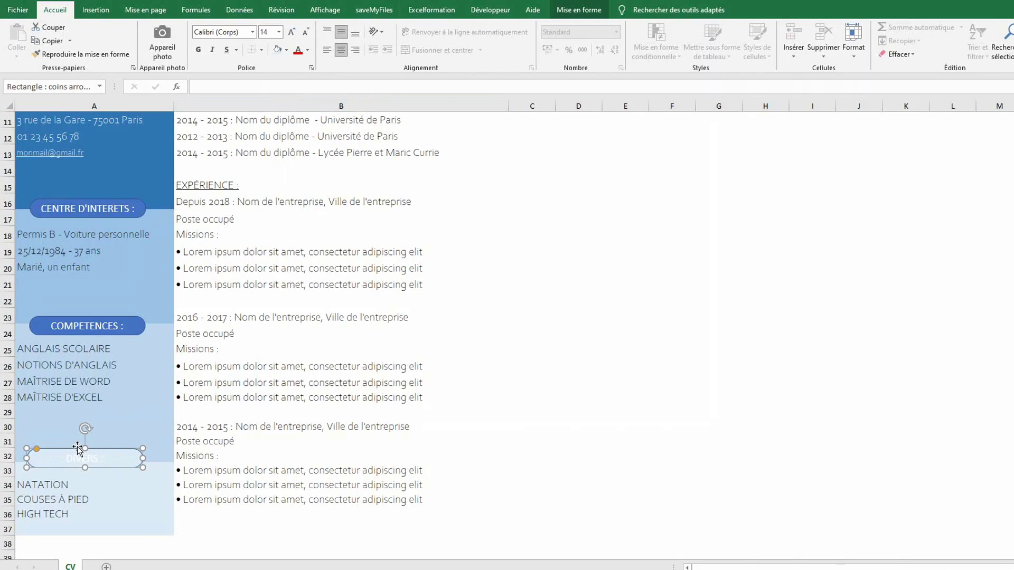
pyautogui.click(307, 49)
pyautogui.click(305, 65)
# Step: Fill the "COMPETENCES :" shape with the pale blue of the skills block and make its text black
pyautogui.click(139, 325)
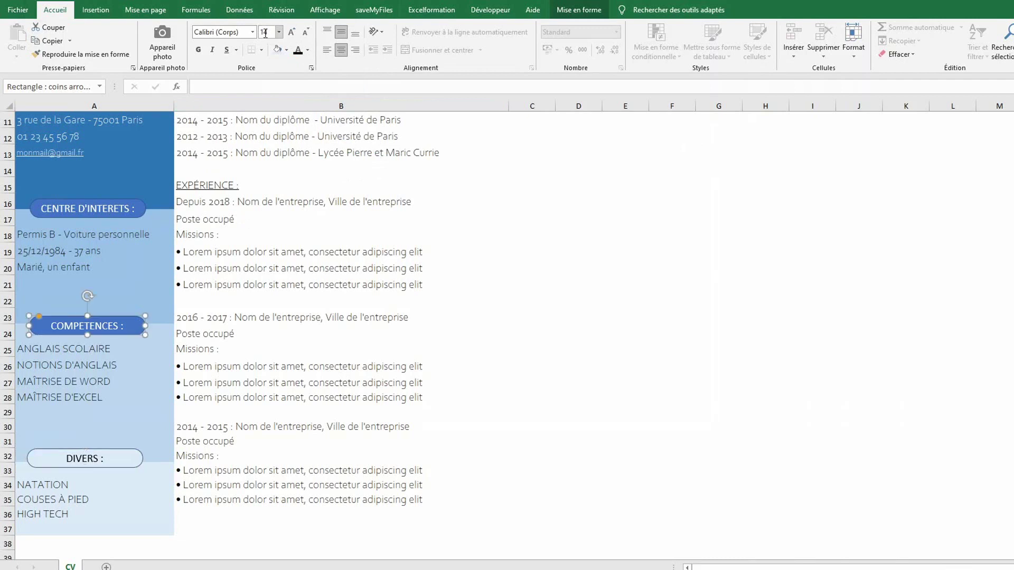
pyautogui.click(287, 49)
pyautogui.click(358, 106)
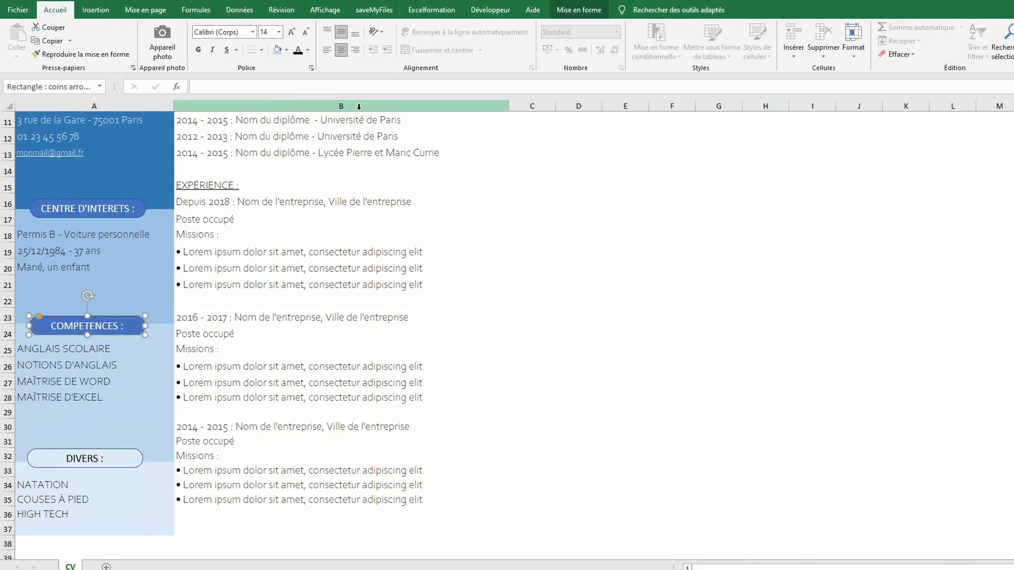
pyautogui.click(298, 49)
# Step: Fill the "CENTRE D'INTERETS :" shape with the light blue of the block beneath it and make its text black
pyautogui.click(132, 206)
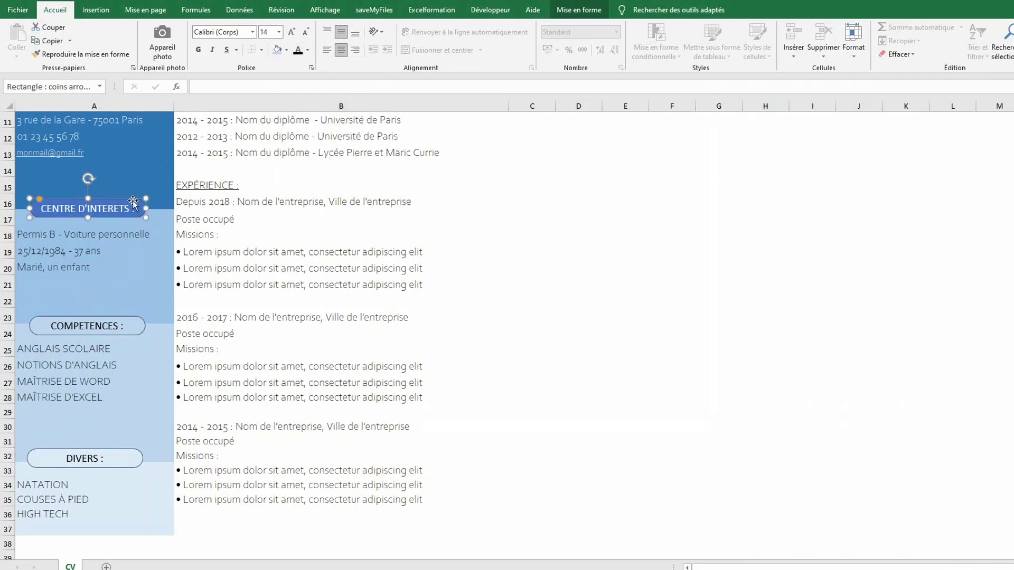
pyautogui.click(278, 51)
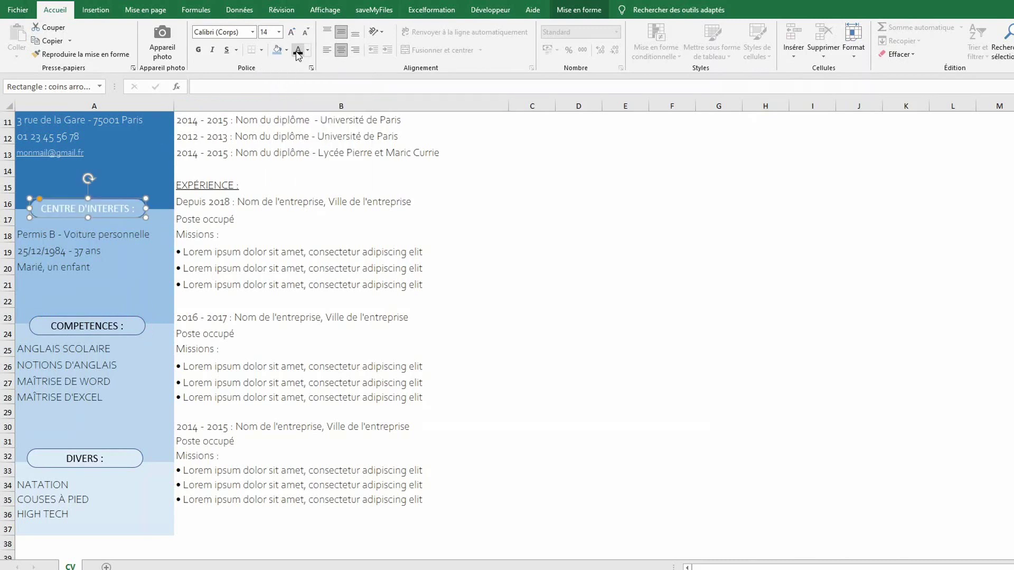
pyautogui.click(297, 50)
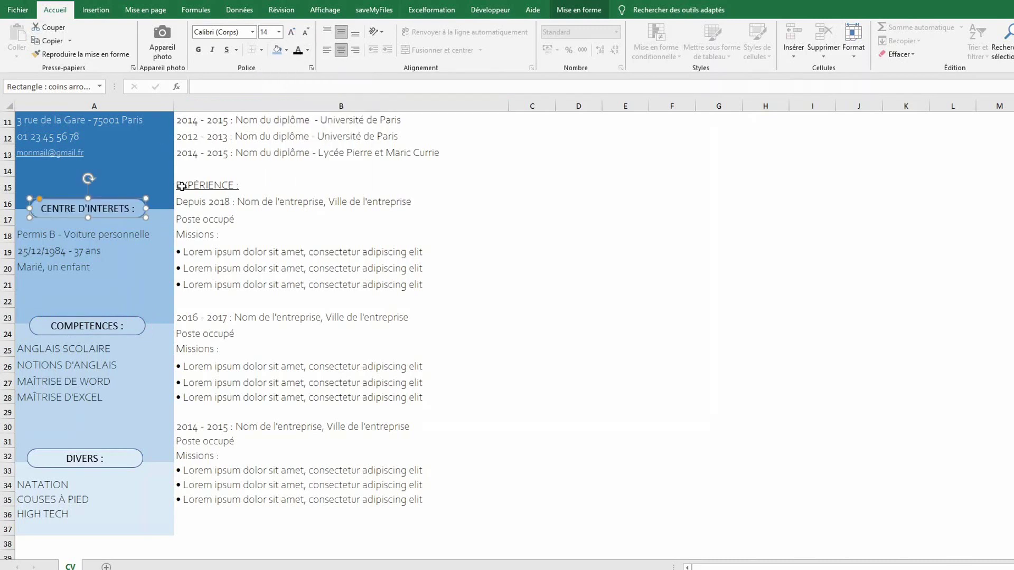
# Step: Fill the "PROFIL :" shape with the same darker blue as the profile block
pyautogui.scroll(2, 148, 169)
pyautogui.click(146, 163)
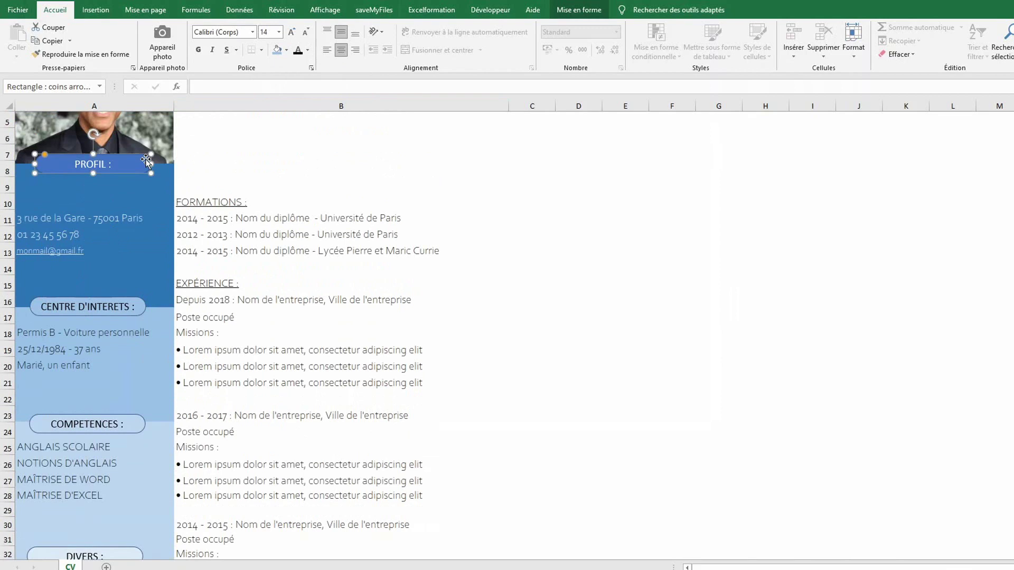
pyautogui.click(285, 49)
pyautogui.press('Escape')
# Step: Remove the outline of the "PROFIL :" shape by setting its line to "Aucun trait"
pyautogui.rightClick(127, 164)
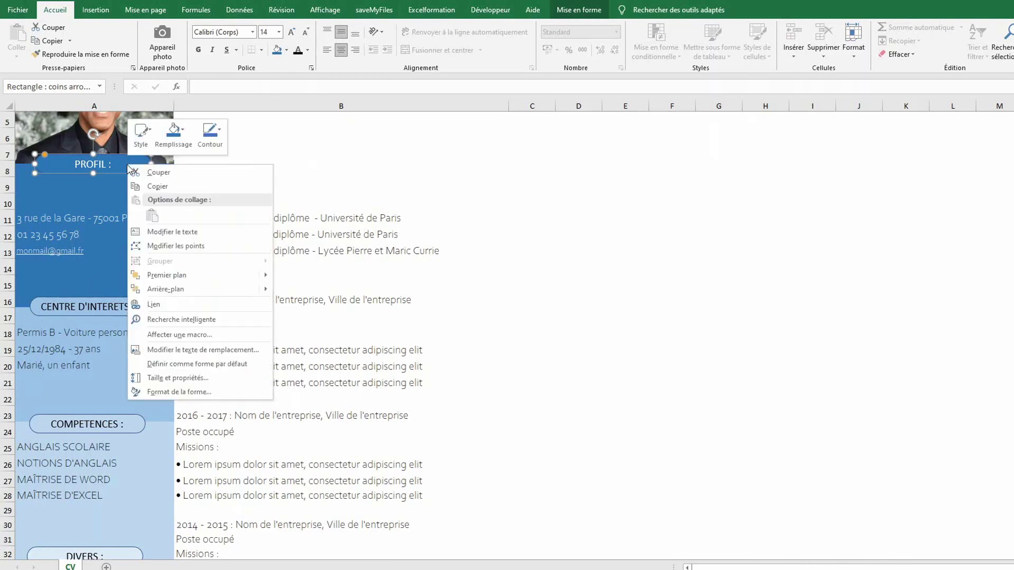
pyautogui.click(169, 392)
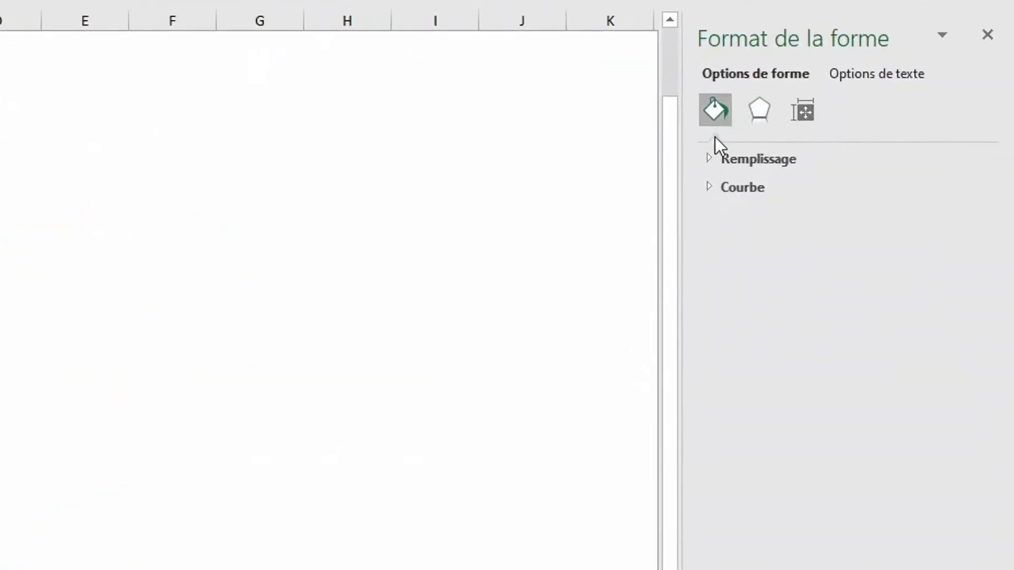
pyautogui.click(705, 188)
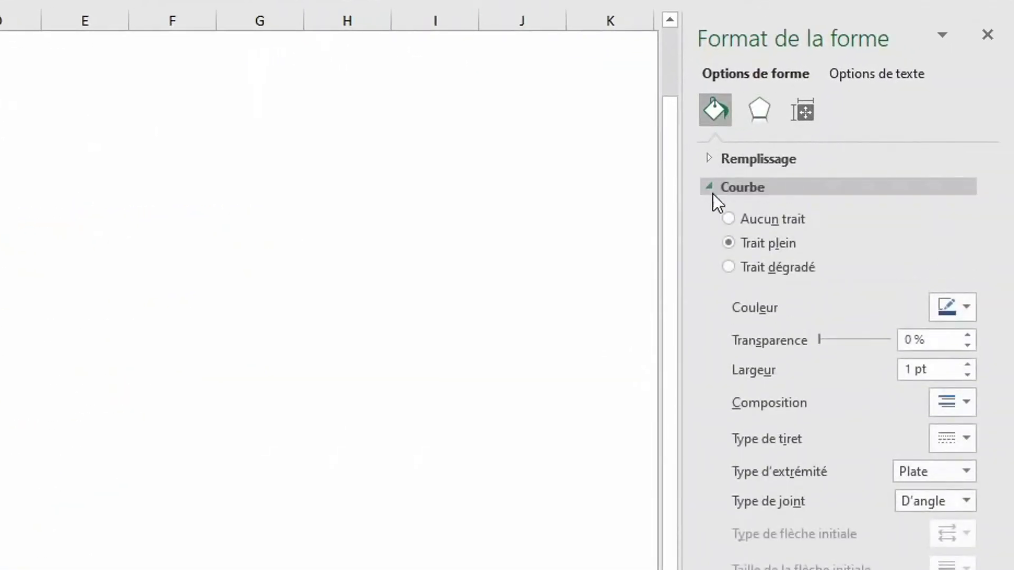
pyautogui.click(751, 220)
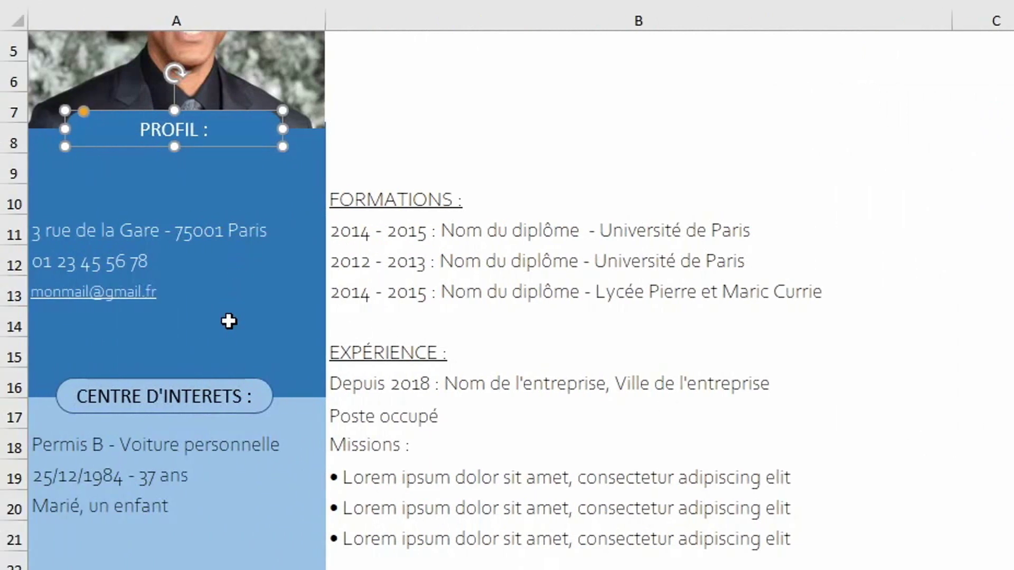
# Step: Repeat the outline removal on the "CENTRE D'INTERETS :", "COMPETENCES :" and "DIVERS :" shapes
pyautogui.click(232, 383)
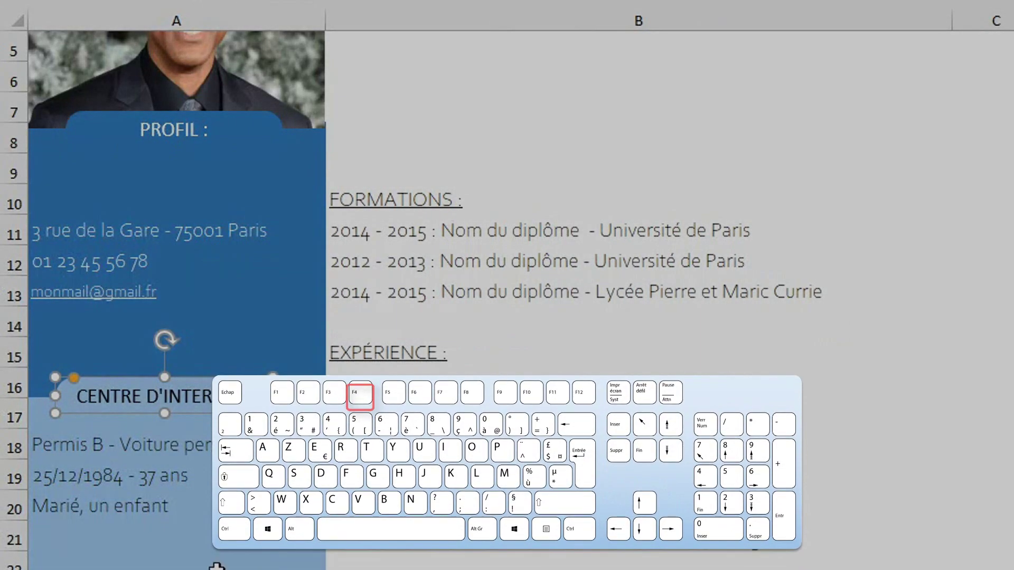
pyautogui.press('F4')
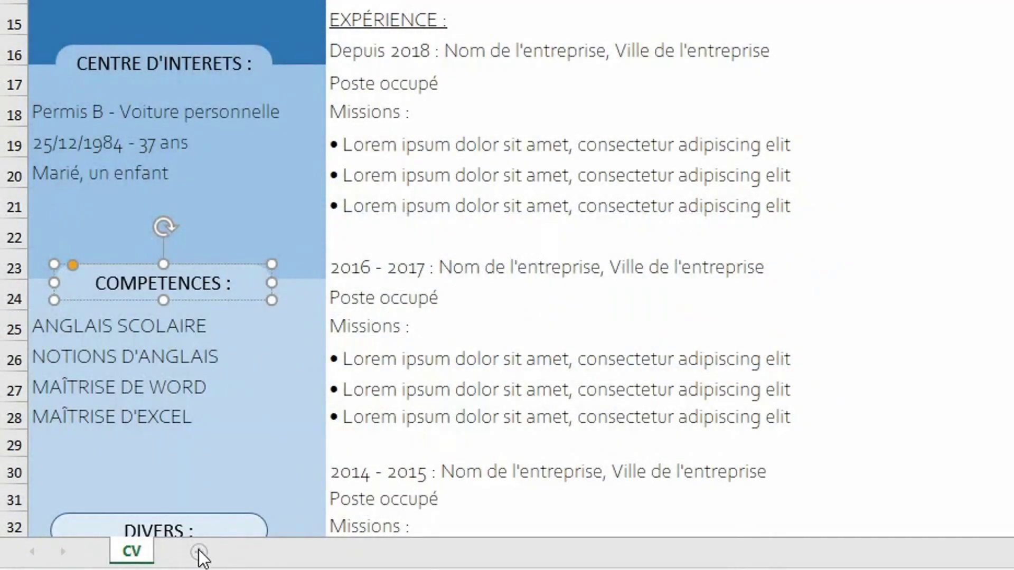
pyautogui.click(226, 521)
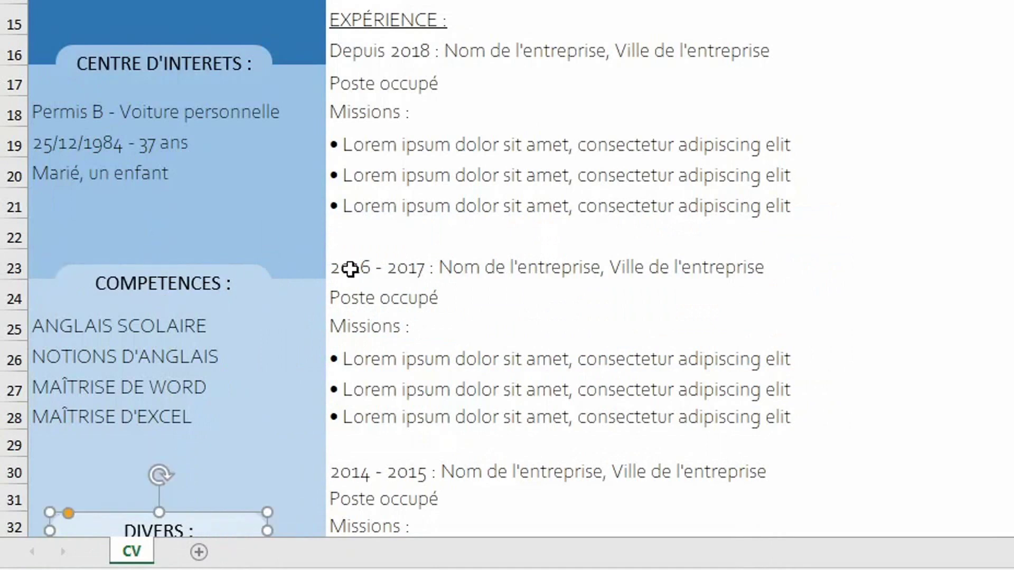
pyautogui.click(426, 152)
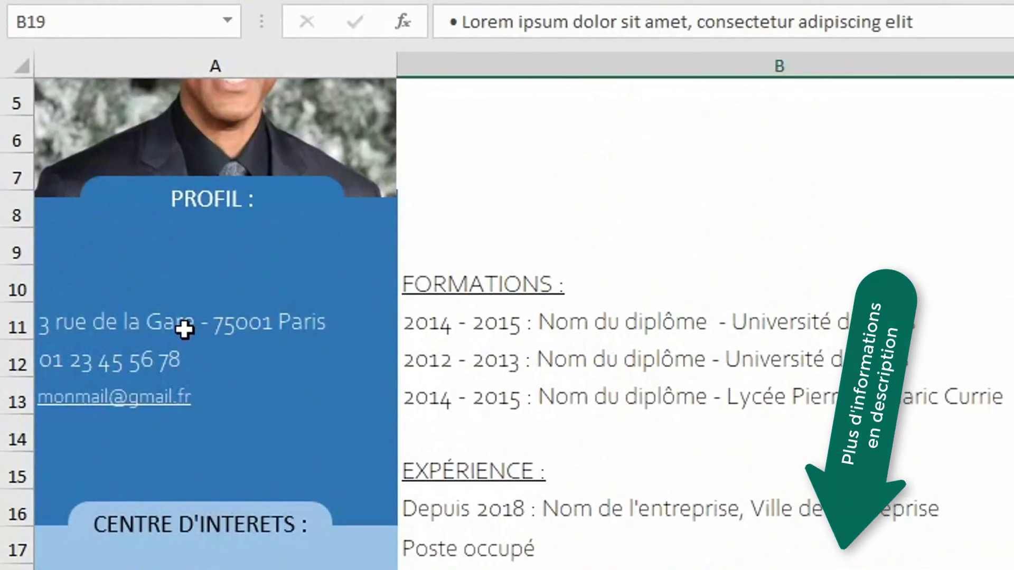
# Step: Turn the postal address in A11 into a text formula by adding an equals sign and enclosing the address in quotation marks
pyautogui.click(175, 249)
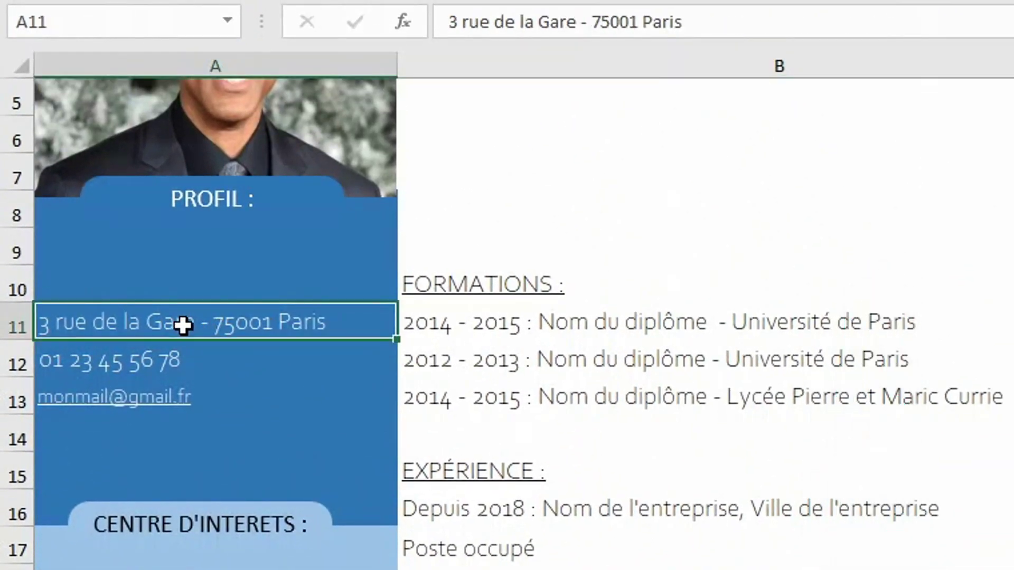
pyautogui.click(447, 25)
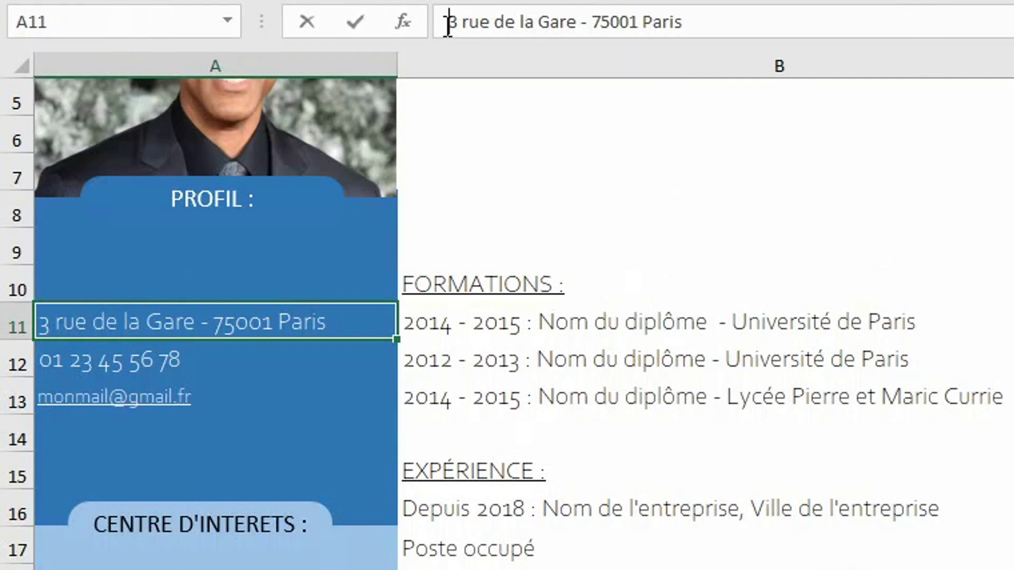
pyautogui.write('="')
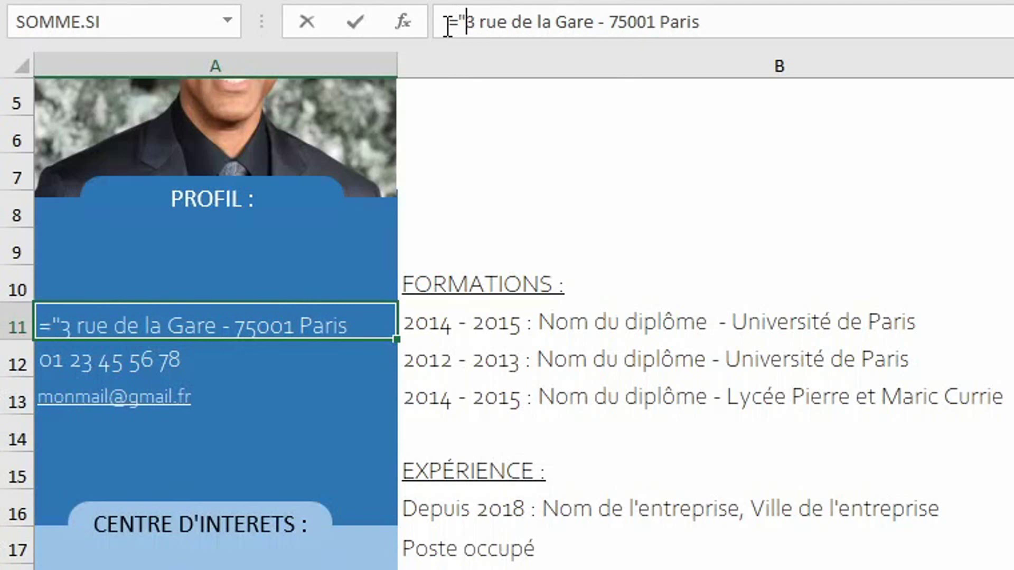
pyautogui.click(729, 21)
pyautogui.write('"')
pyautogui.press('Return')
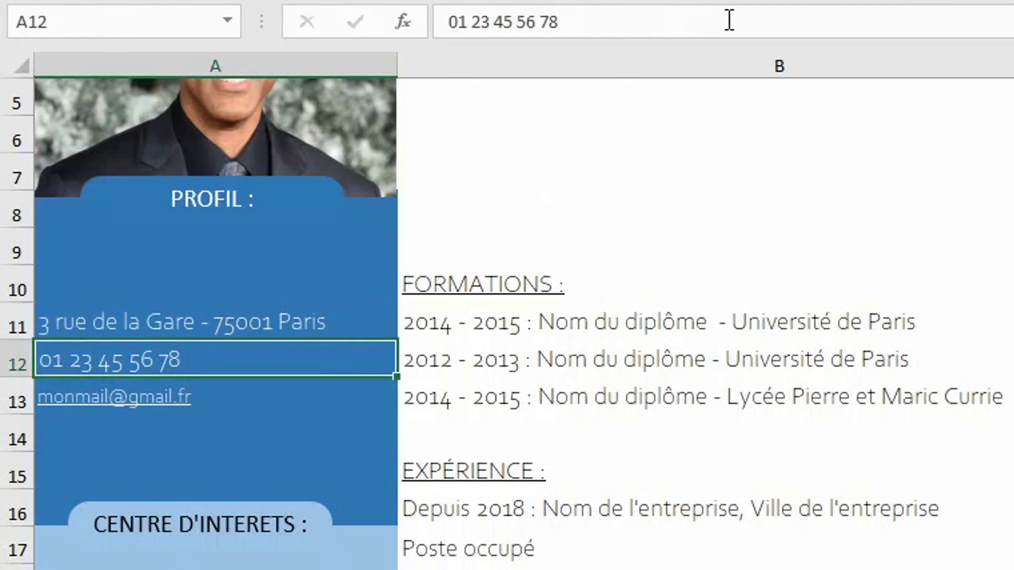
# Step: Put a house icon and a space before the address in A11 by joining UNICAR(127968) to the text with &
pyautogui.click(294, 323)
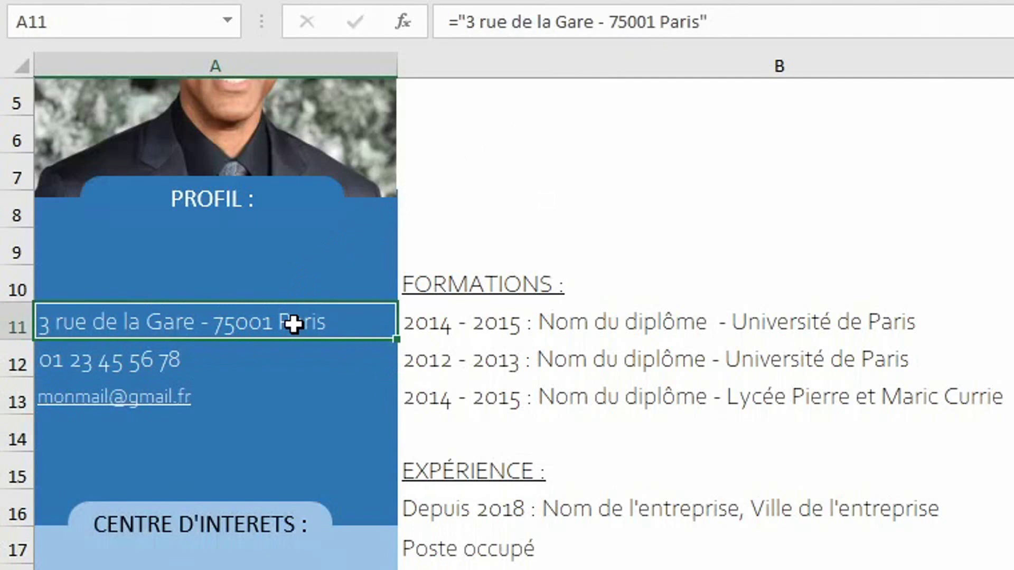
pyautogui.click(456, 21)
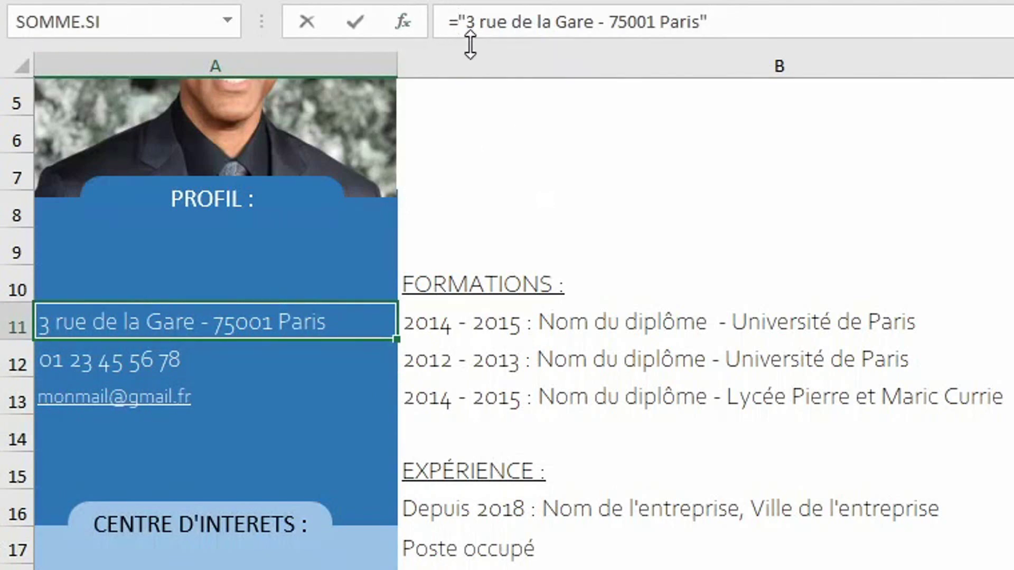
pyautogui.write('unic')
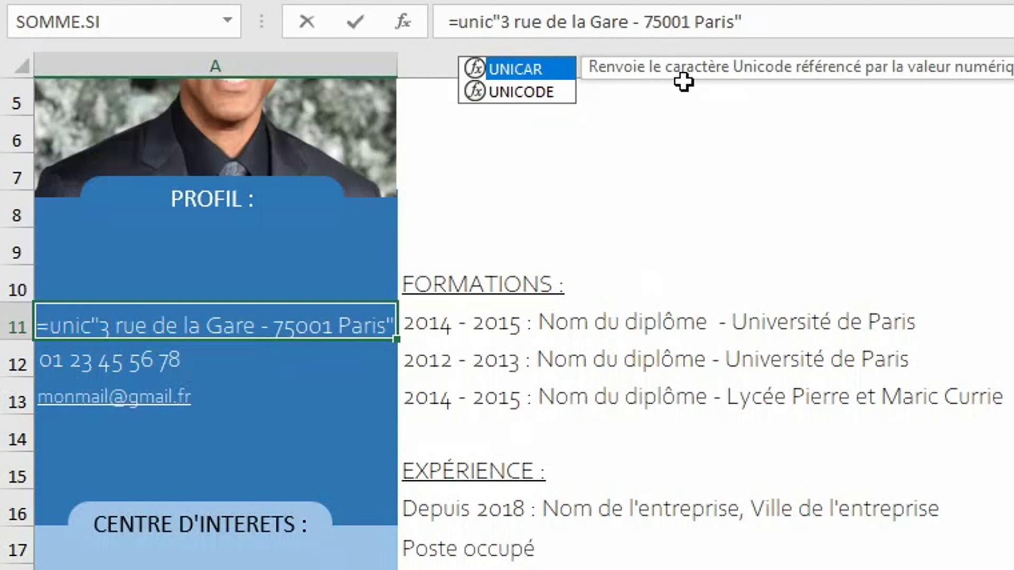
pyautogui.press('Tab')
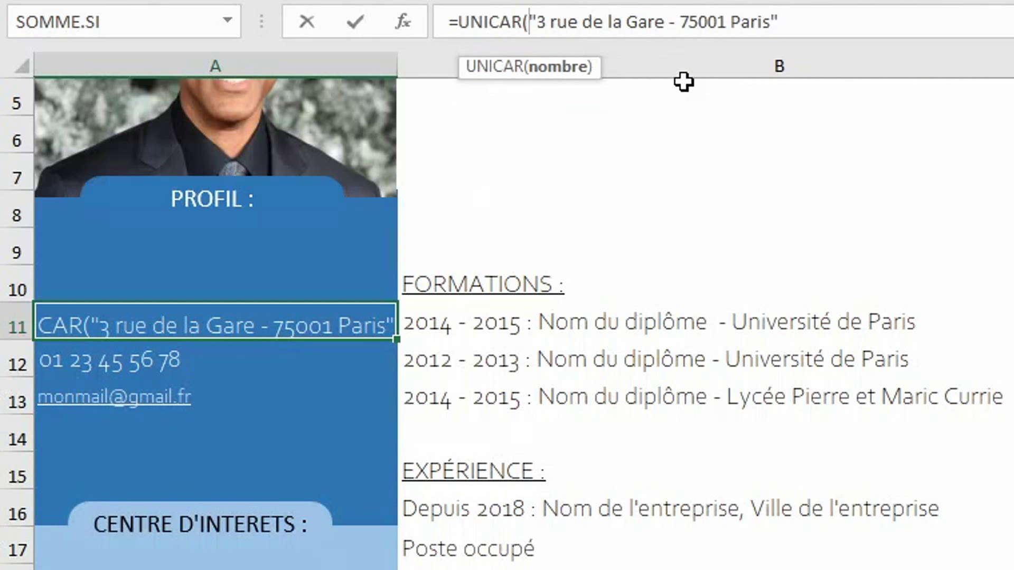
pyautogui.write('1276')
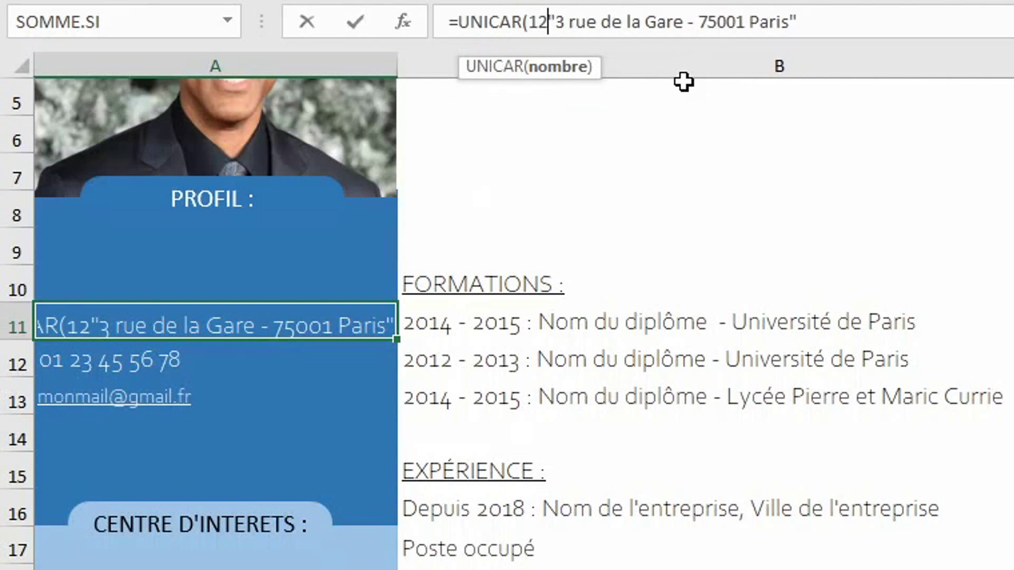
pyautogui.press('BackSpace')
pyautogui.write('968')
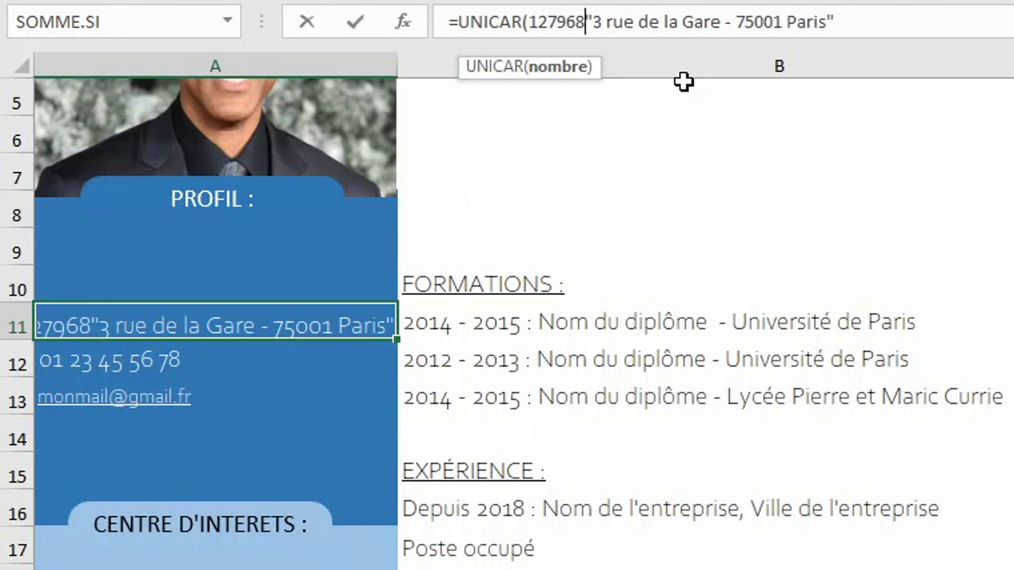
pyautogui.write(')')
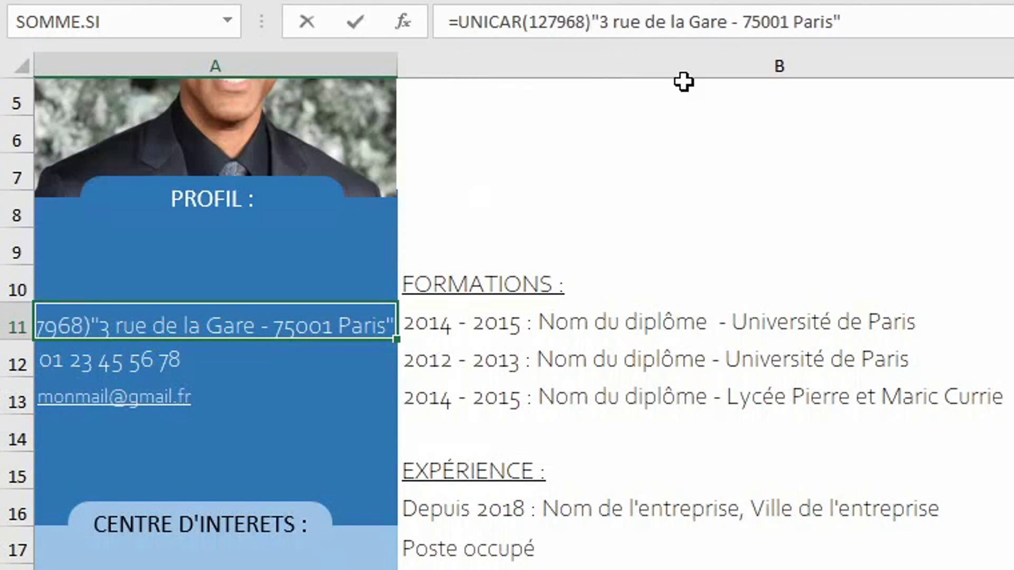
pyautogui.write('&')
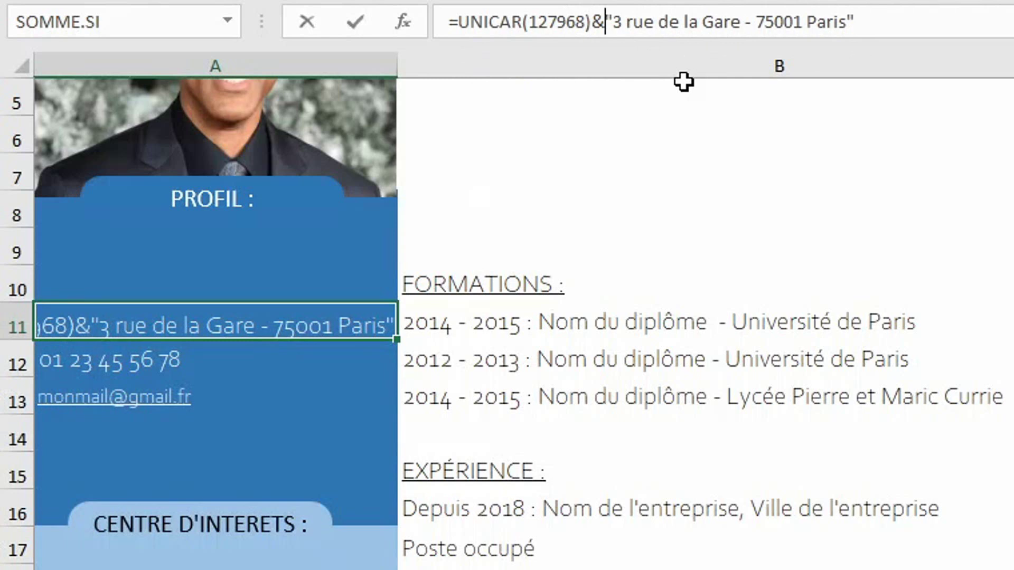
pyautogui.press('Right')
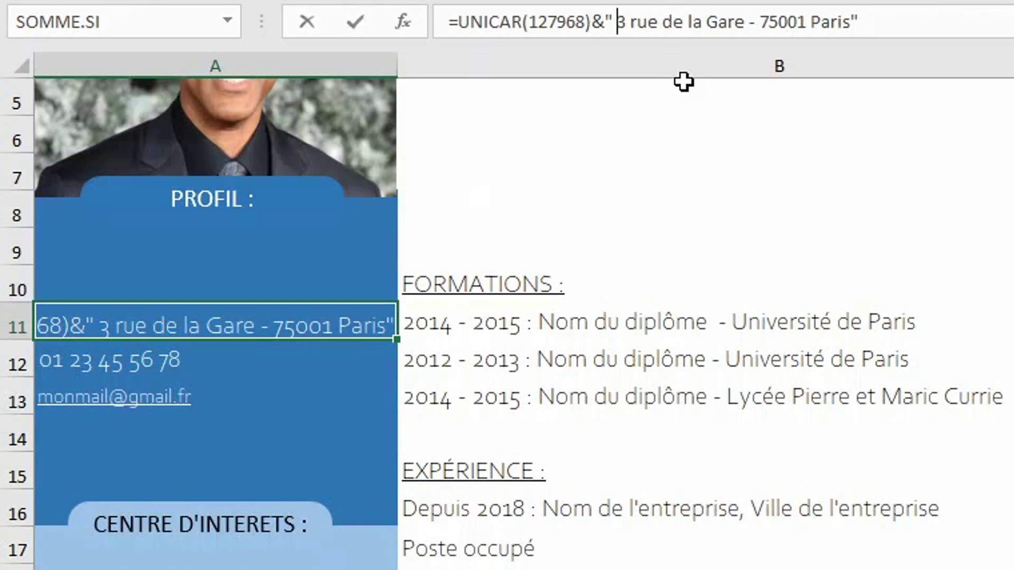
pyautogui.press('Return')
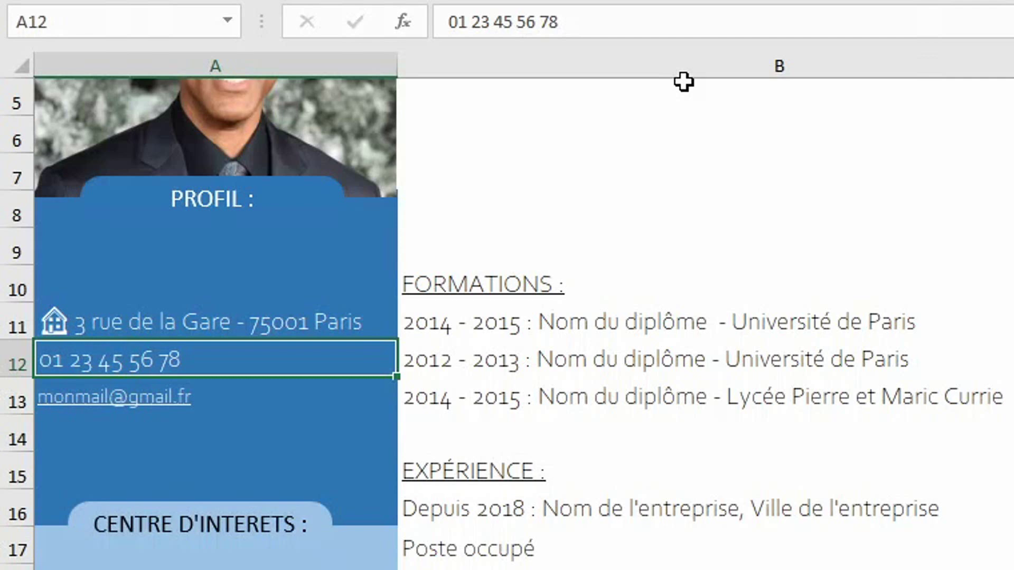
# Step: Turn the phone number in A12 into a quoted text formula preceded by the telephone icon from UNICAR(128222)
pyautogui.click(452, 22)
pyautogui.write('=uni')
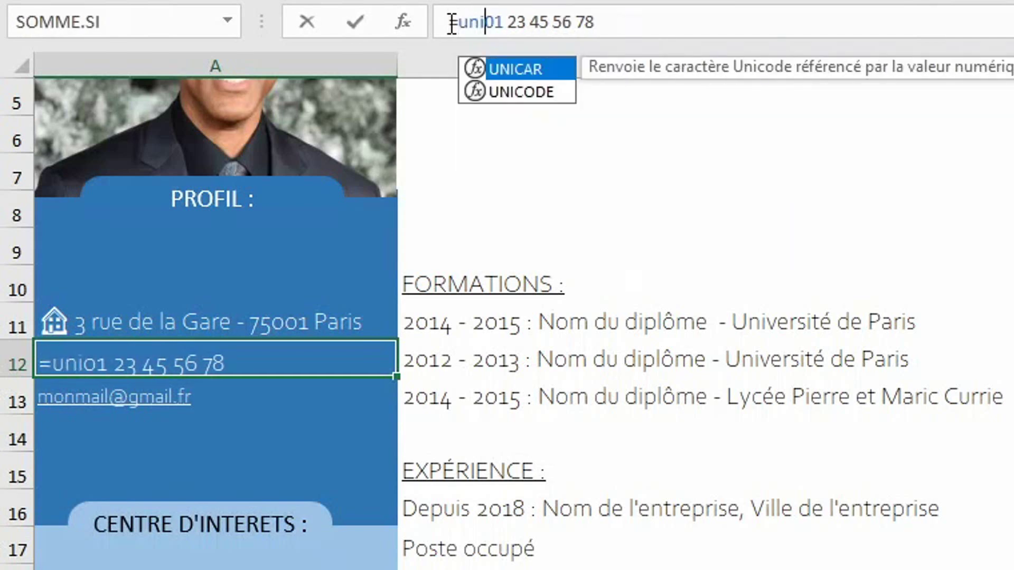
pyautogui.press('Tab')
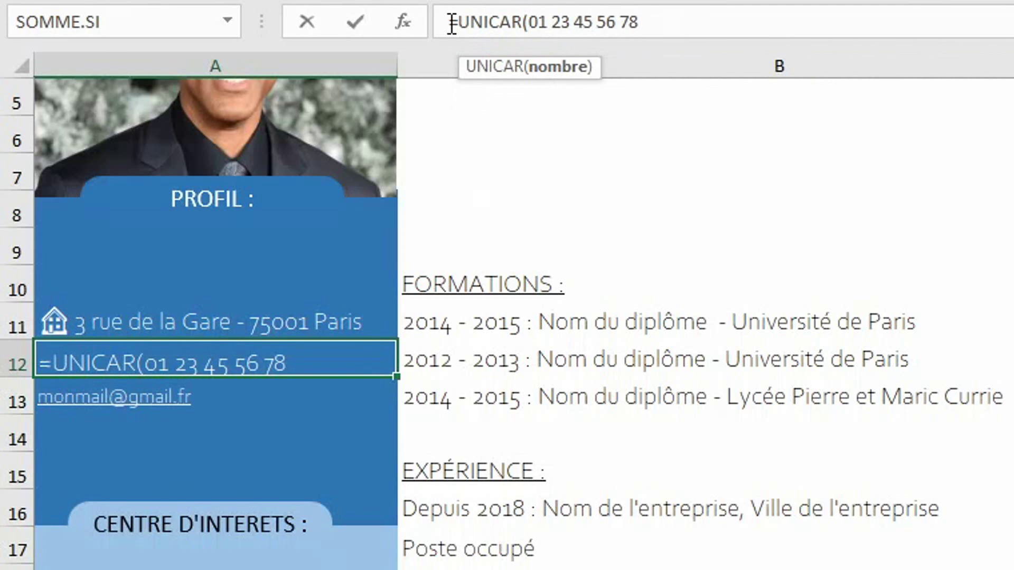
pyautogui.write('128222)')
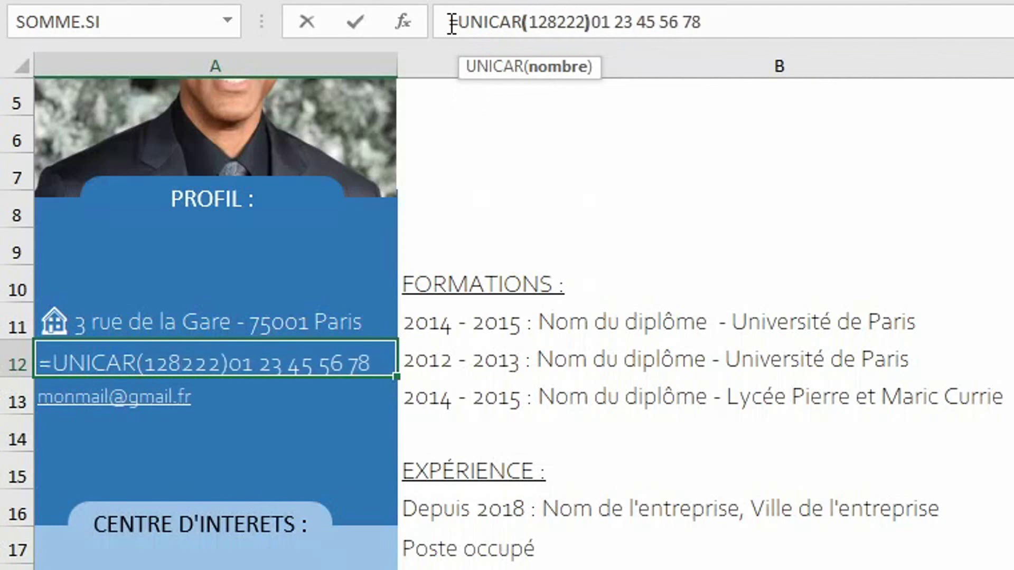
pyautogui.write('&"')
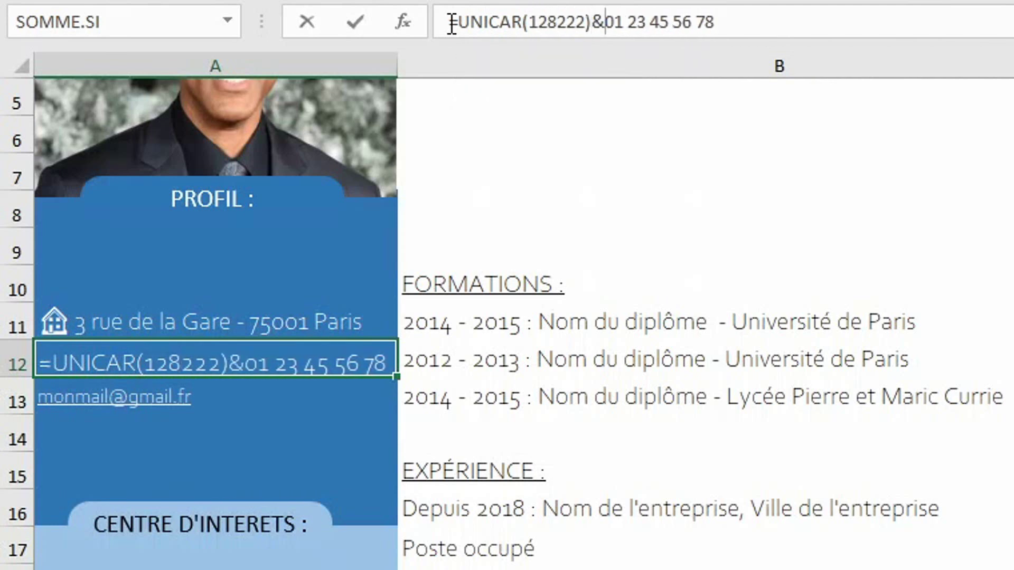
pyautogui.click(772, 22)
pyautogui.write('"')
pyautogui.press('Return')
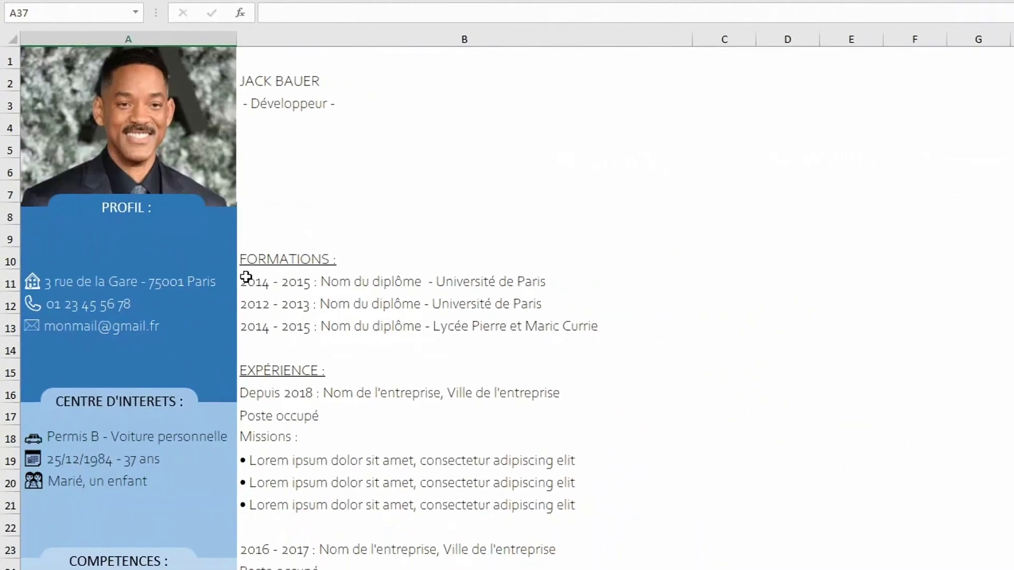
# Step: Convert "ANGLAIS SCOLAIRE" in A25 into a quoted text formula with a trailing space, followed by a filled star from UNICAR(9733)
pyautogui.scroll(-4, 202, 302)
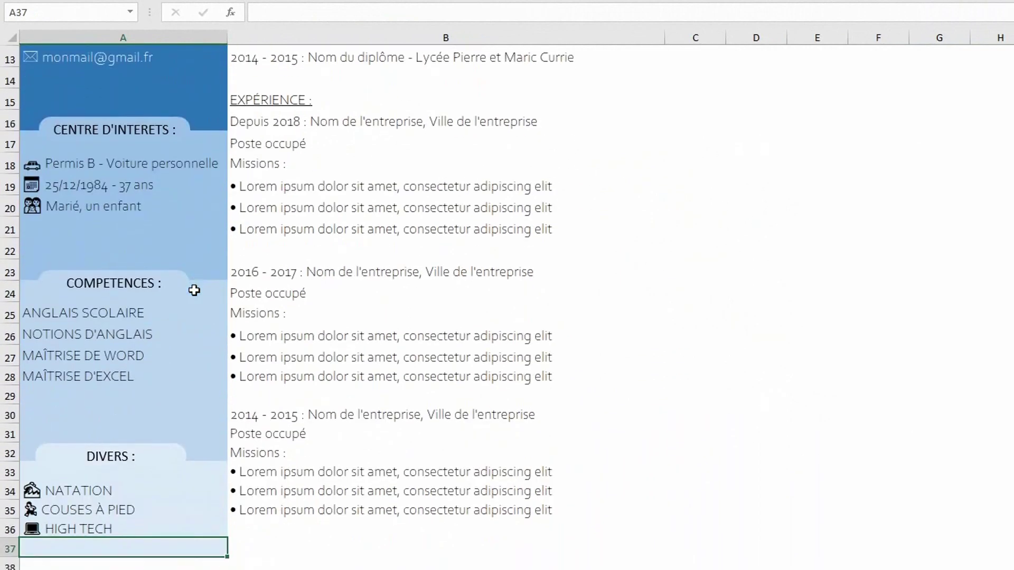
pyautogui.click(87, 316)
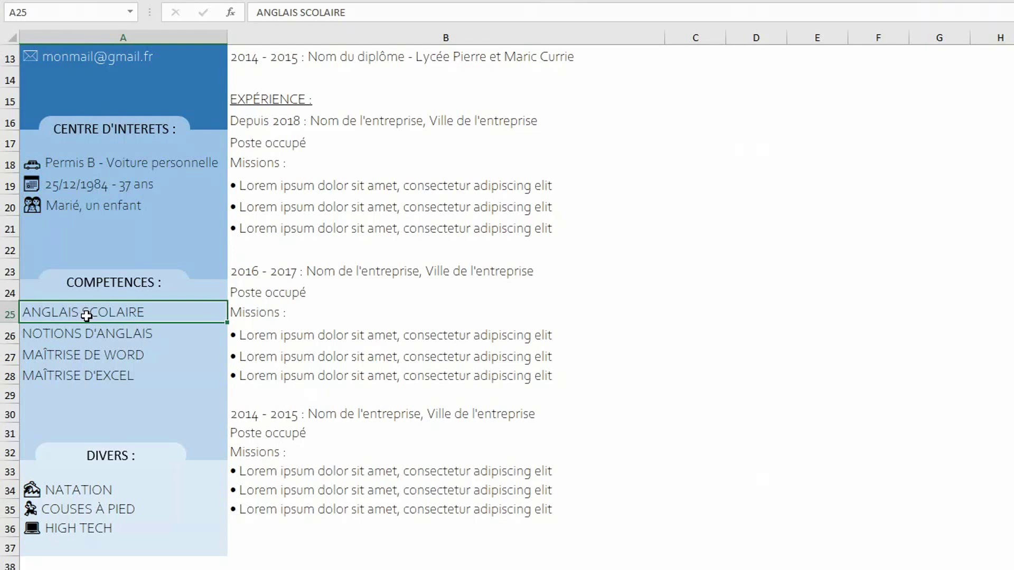
pyautogui.click(256, 13)
pyautogui.write('=')
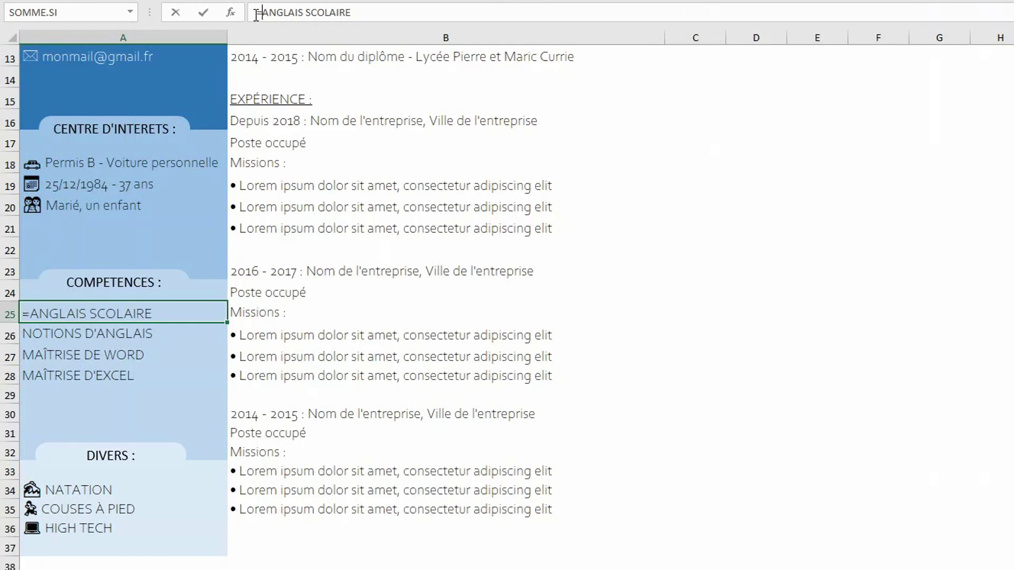
pyautogui.write('"')
pyautogui.click(394, 14)
pyautogui.write('"')
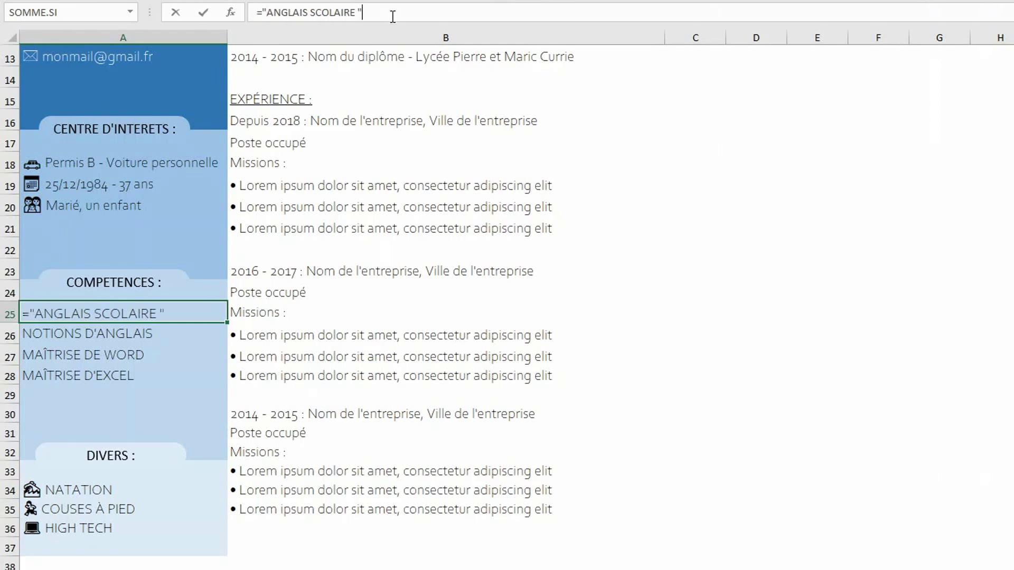
pyautogui.write('&unic')
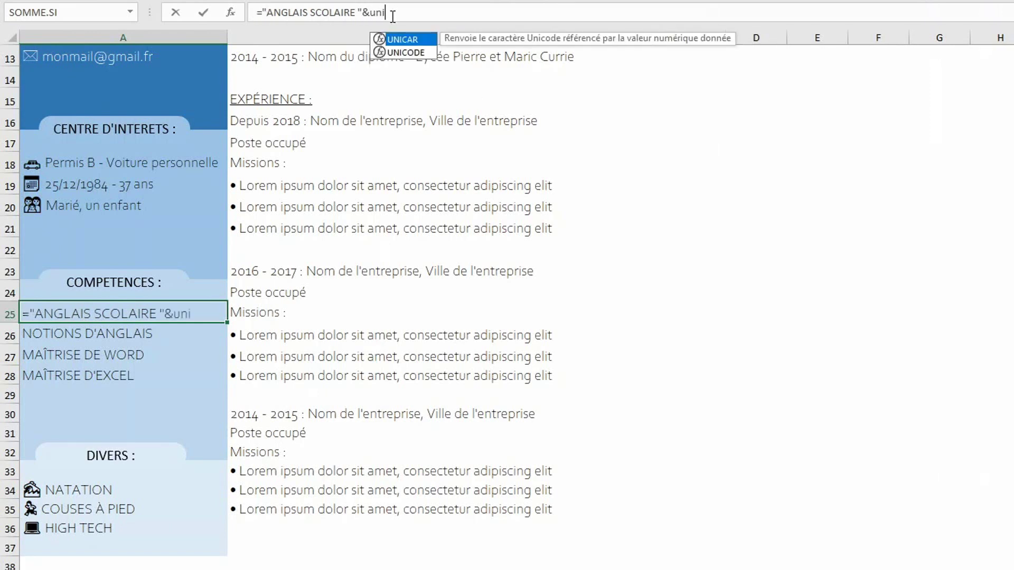
pyautogui.press('Tab')
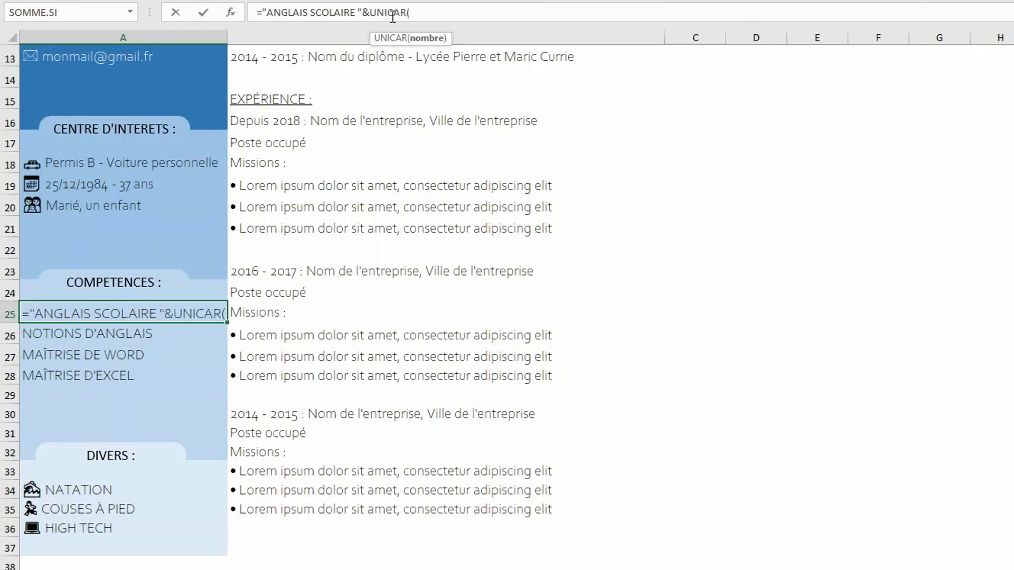
pyautogui.write('97')
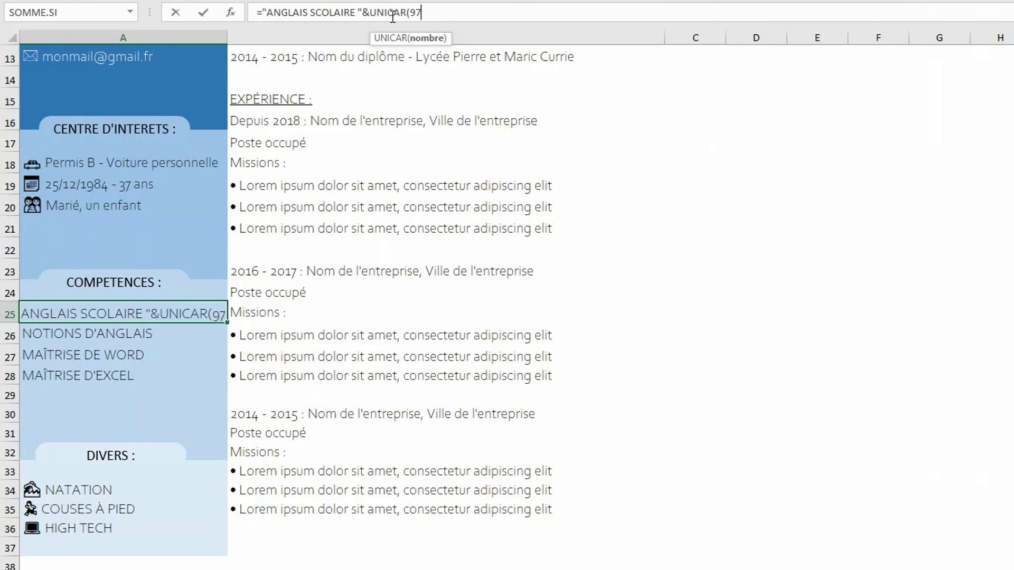
pyautogui.write('33)')
# Step: Duplicate the &UNICAR(9733) part of the A25 formula to make three filled stars
pyautogui.moveTo(435, 13); pyautogui.dragTo(364, 13)
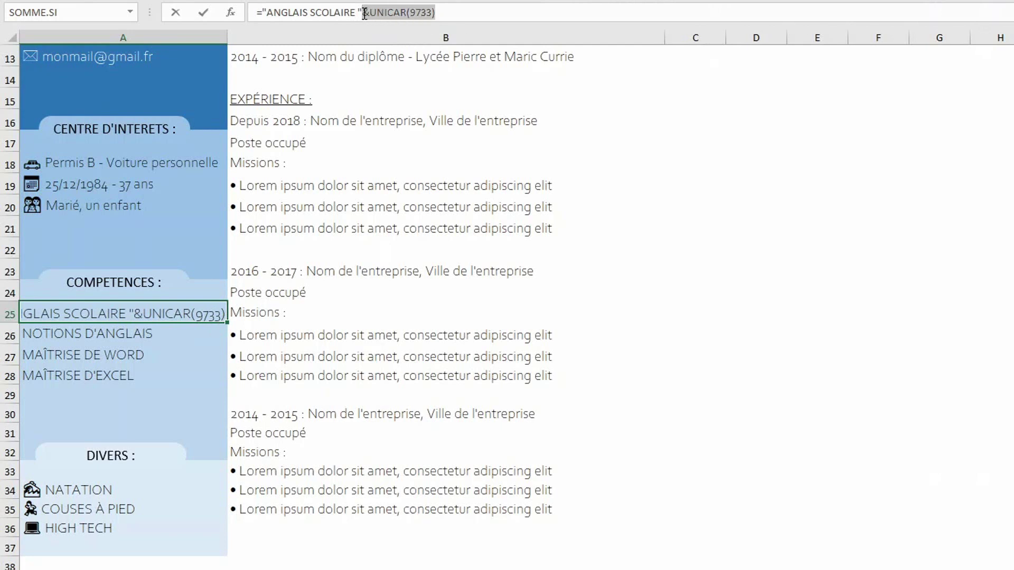
pyautogui.hotkey('ctrl', 'c')
pyautogui.hotkey('ctrl', 'v')
pyautogui.hotkey('ctrl', 'v')
pyautogui.hotkey('ctrl', 'v')
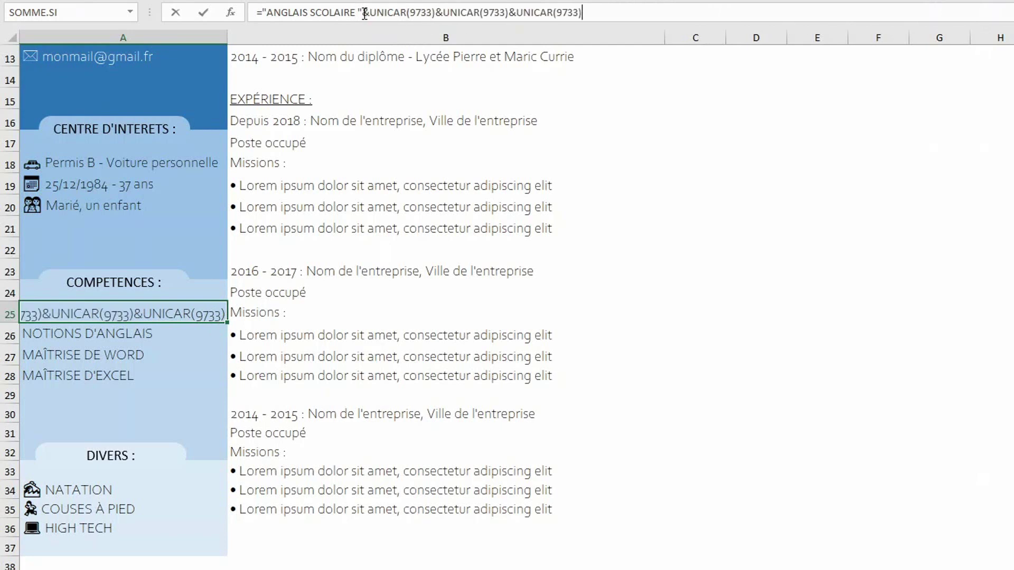
# Step: Complete the A25 rating with two empty stars by appending &UNICAR(9734) twice
pyautogui.hotkey('ctrl', 'v')
pyautogui.press('BackSpace')
pyautogui.press('BackSpace')
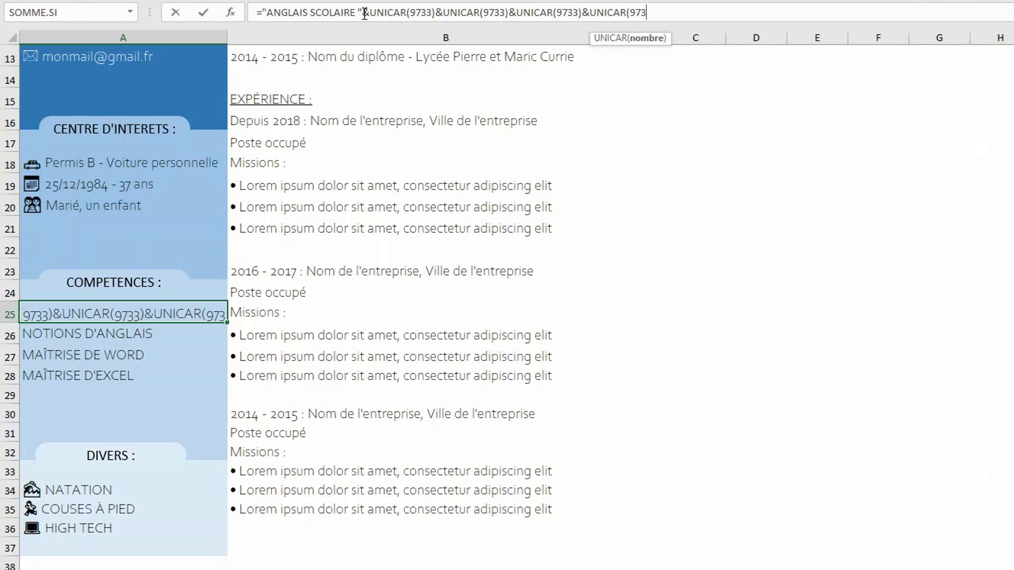
pyautogui.write('4)')
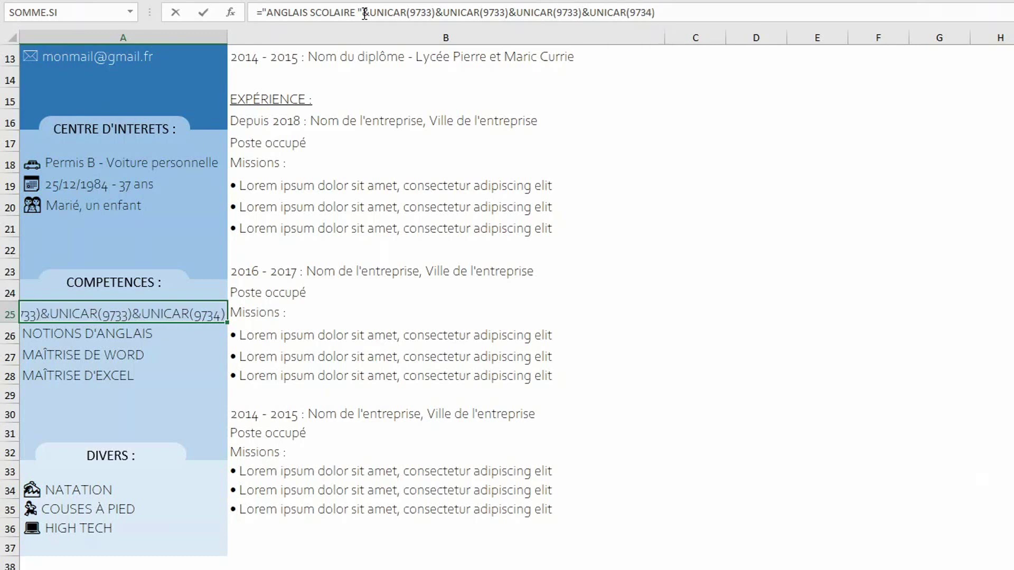
pyautogui.hotkey('ctrl', 'v')
pyautogui.press('Left')
pyautogui.press('Left')
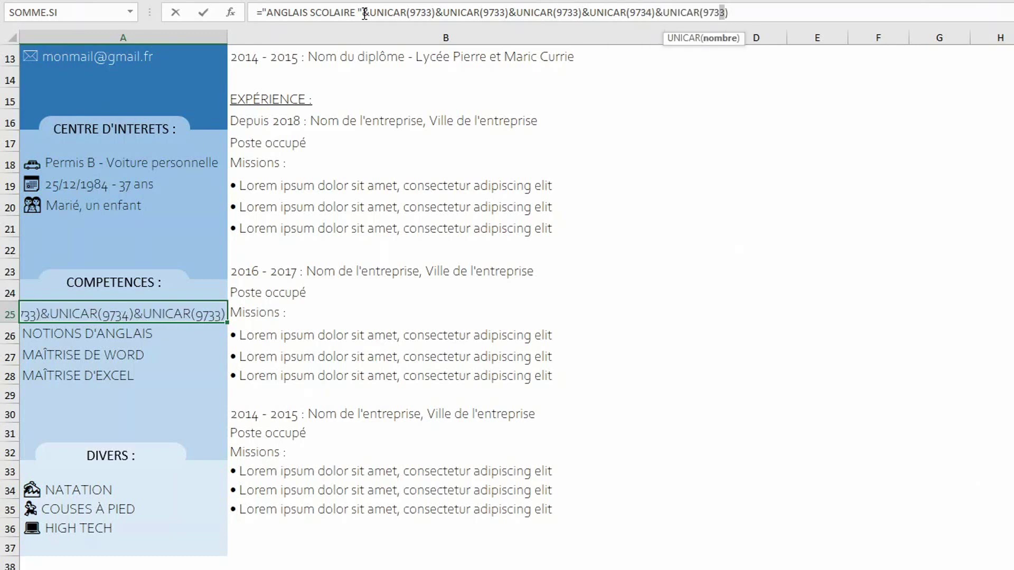
pyautogui.press('Delete')
pyautogui.write('4')
pyautogui.press('Return')
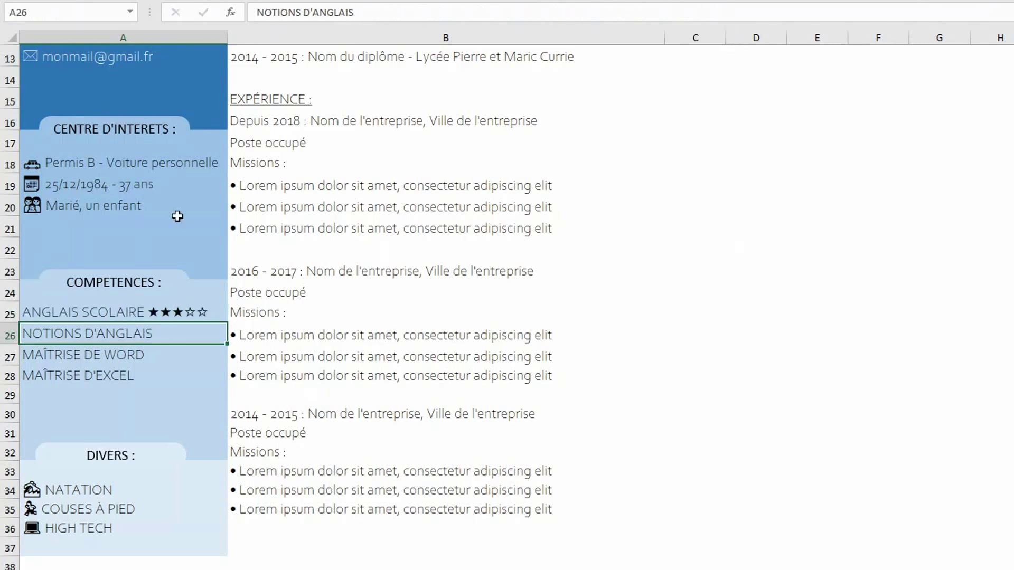
# Step: Remove the word "SCOLAIRE" from the A25 formula, leaving "ANGLAIS" before the stars
pyautogui.click(41, 313)
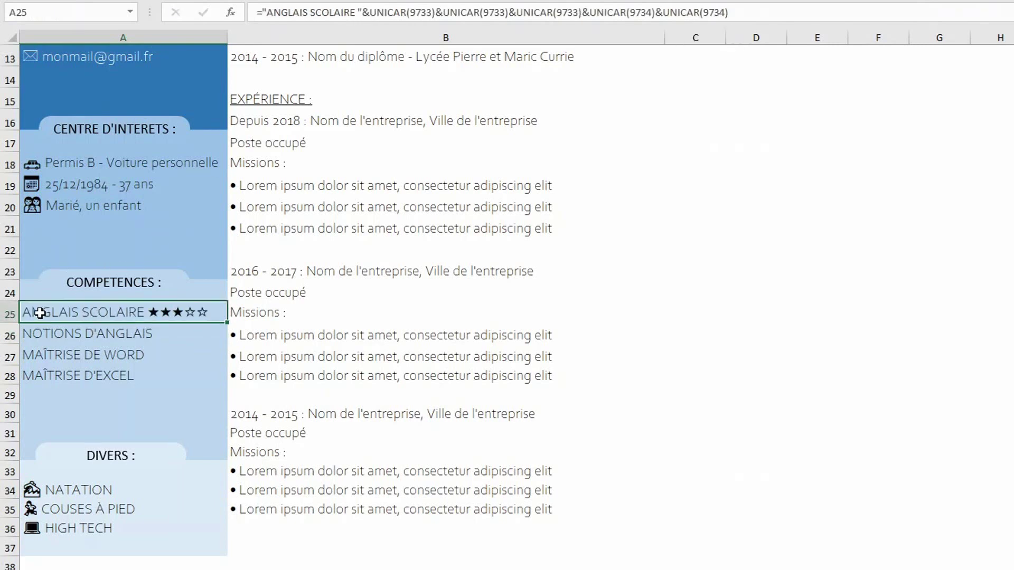
pyautogui.doubleClick(318, 11)
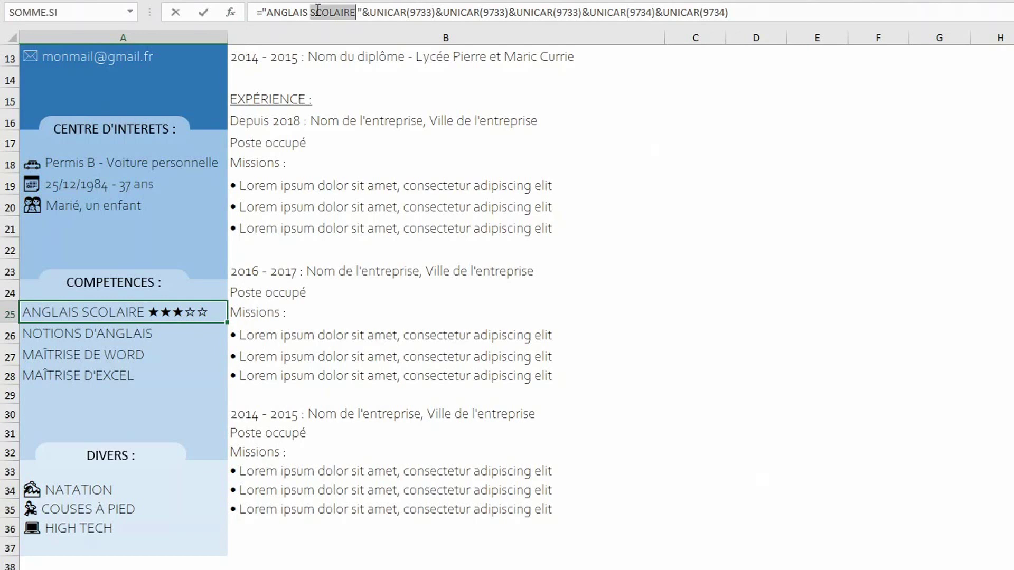
pyautogui.press('BackSpace')
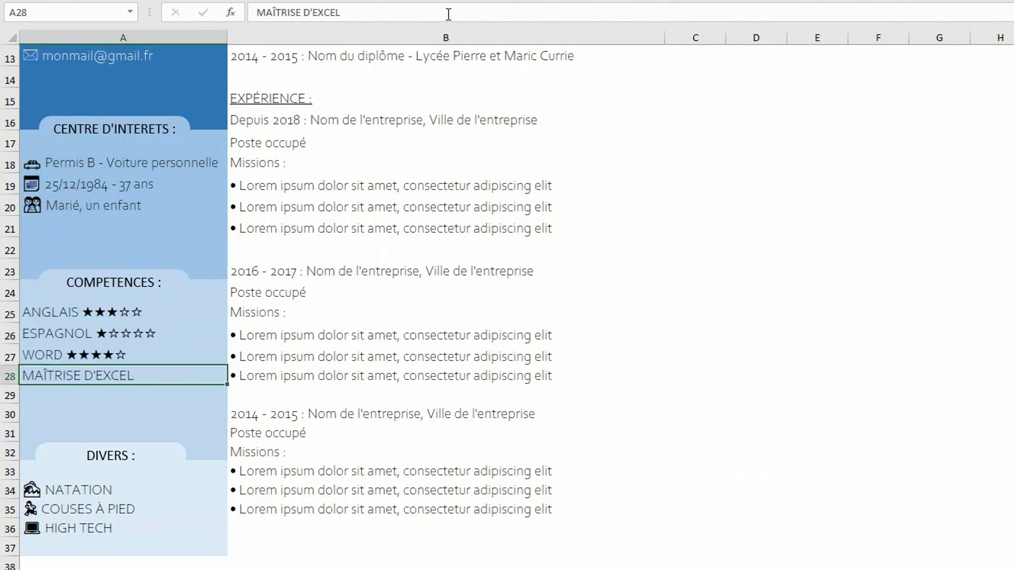
# Step: Reuse the WORD rating formula in A28, changing its label to "EXCEL" and its rating to five filled stars
pyautogui.hotkey('ctrl', 'v')
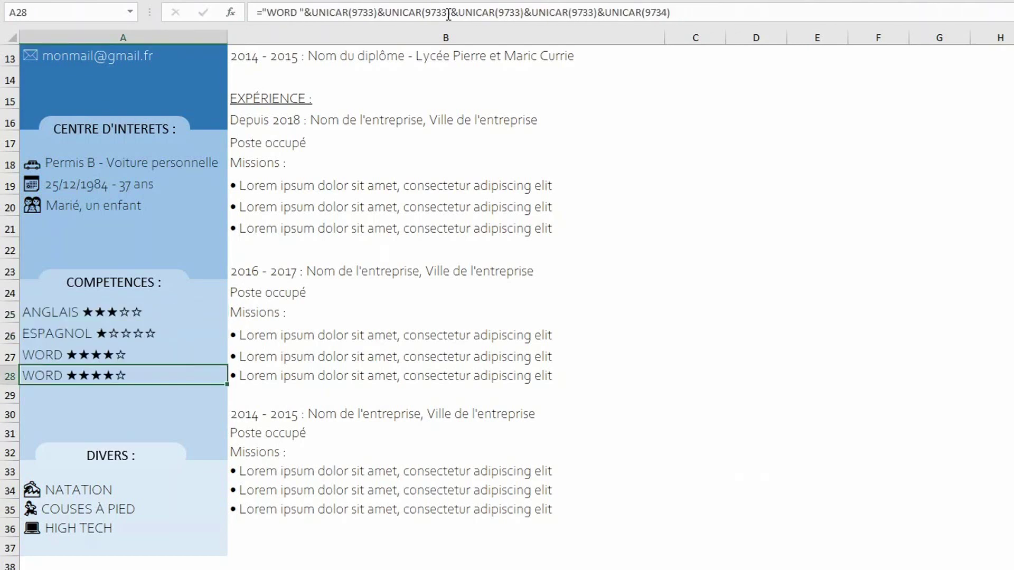
pyautogui.doubleClick(291, 12)
pyautogui.write('EXCEL')
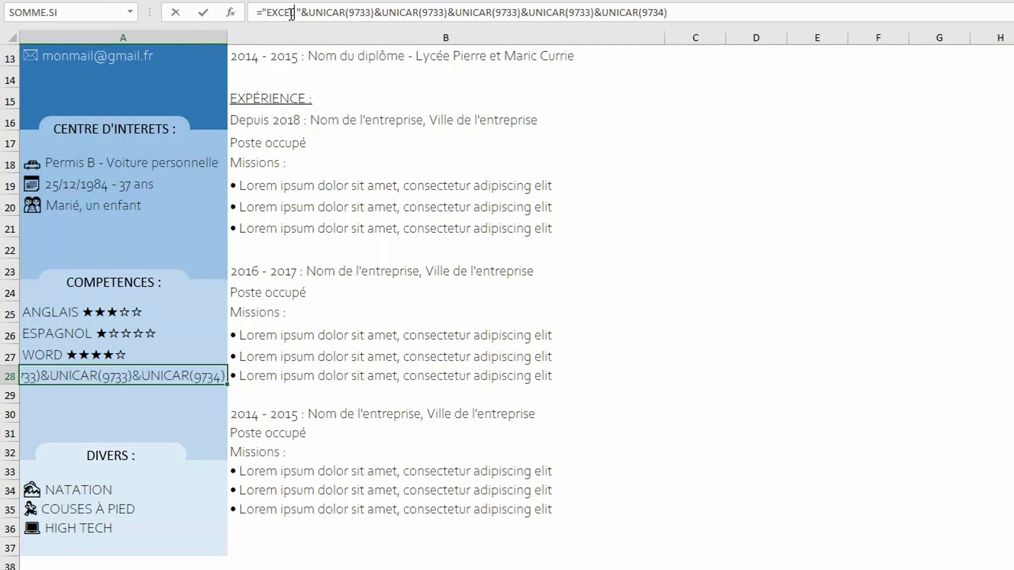
pyautogui.press('Return')
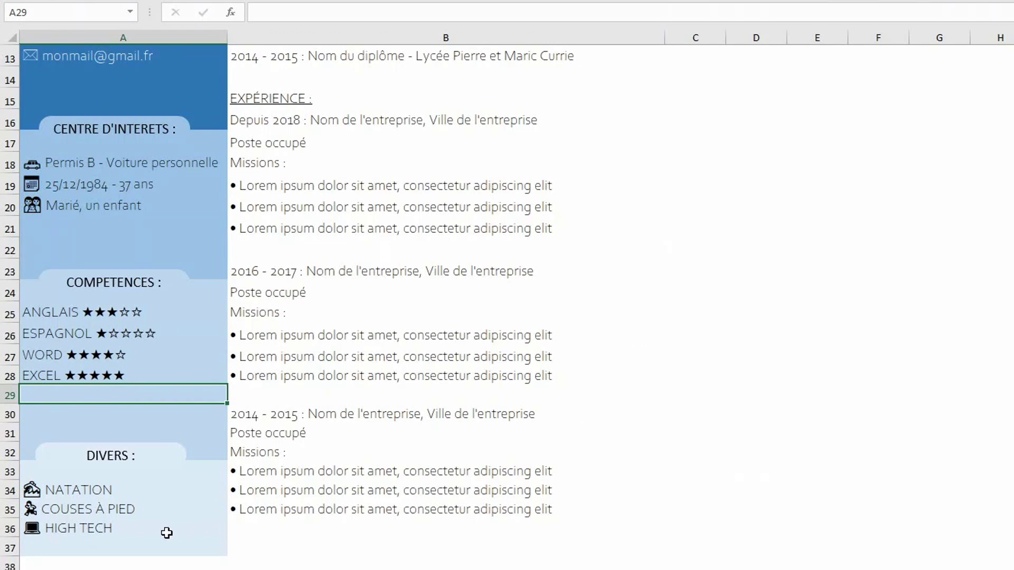
# Step: Right-align the sidebar text in A8:A37 and indent it by one level
pyautogui.moveTo(173, 547); pyautogui.dragTo(147, 216)
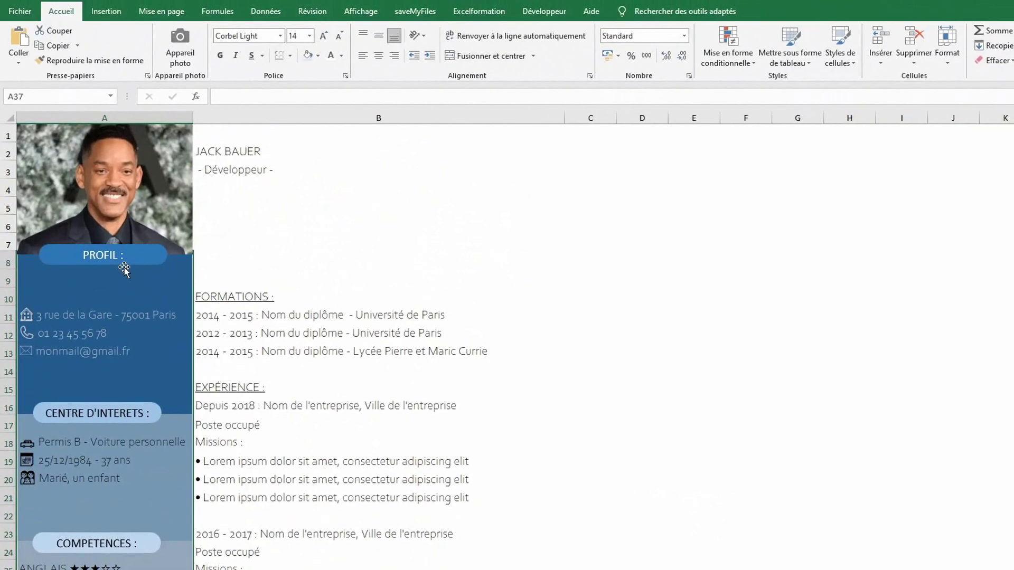
pyautogui.click(397, 57)
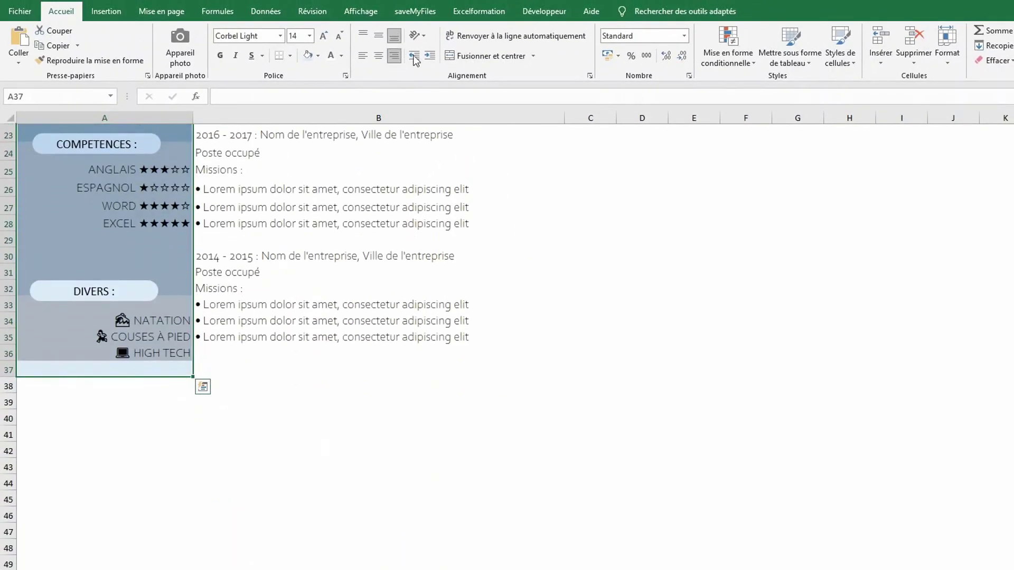
pyautogui.click(429, 56)
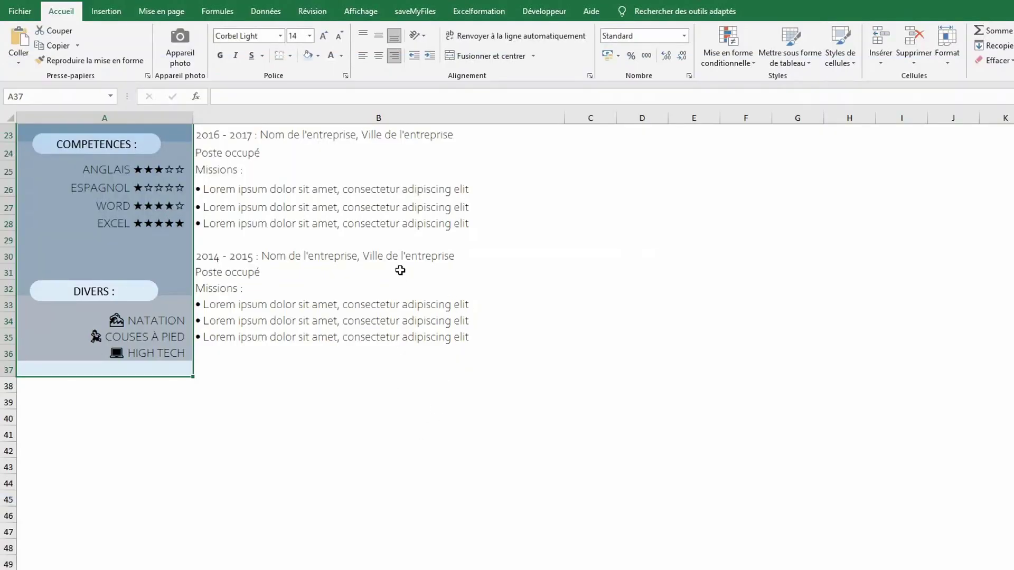
# Step: Format the header block B1:B7 with the darkest blue theme fill and white, horizontally centred text
pyautogui.scroll(7, 400, 285)
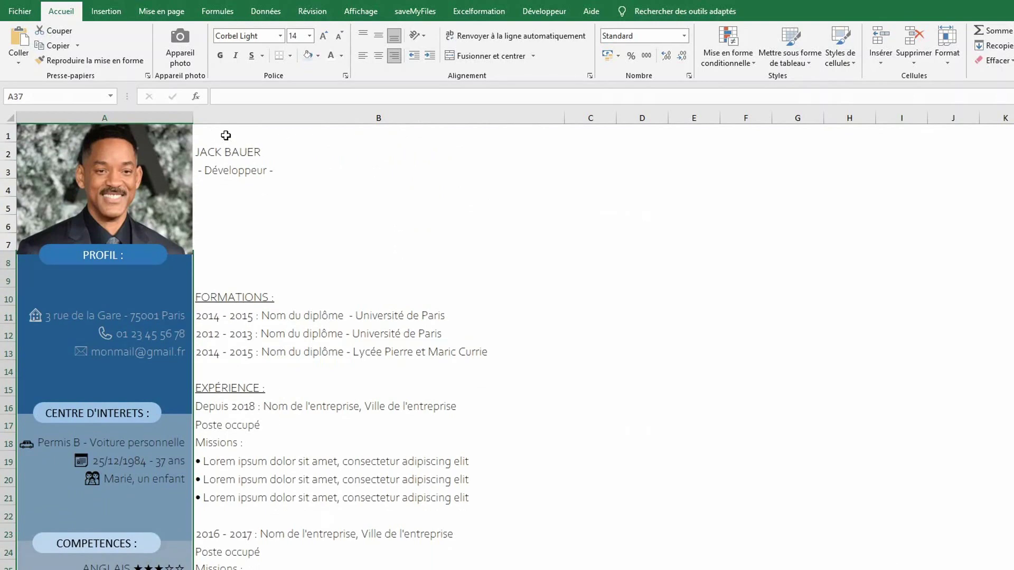
pyautogui.moveTo(225, 135); pyautogui.dragTo(272, 243)
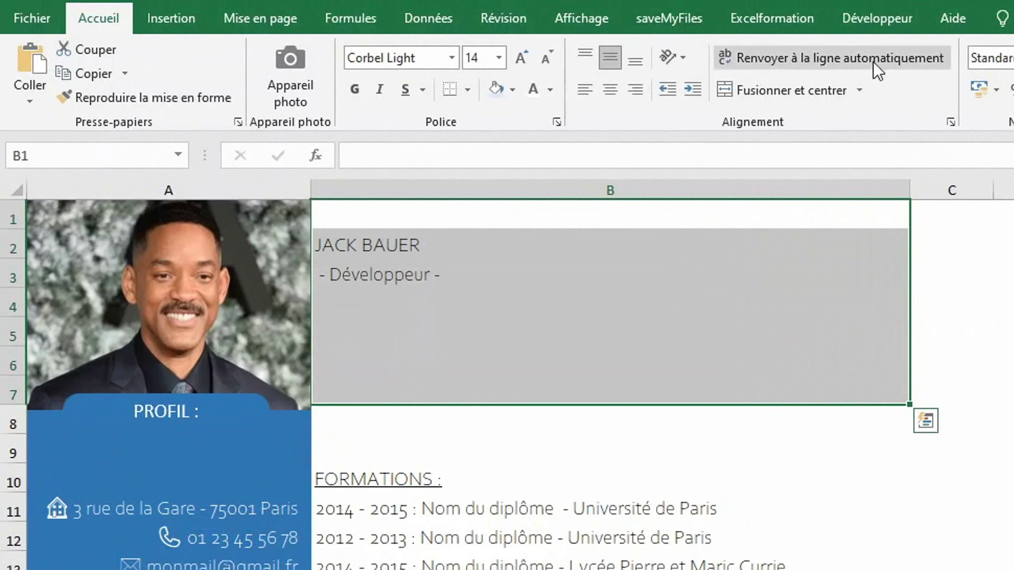
pyautogui.click(513, 91)
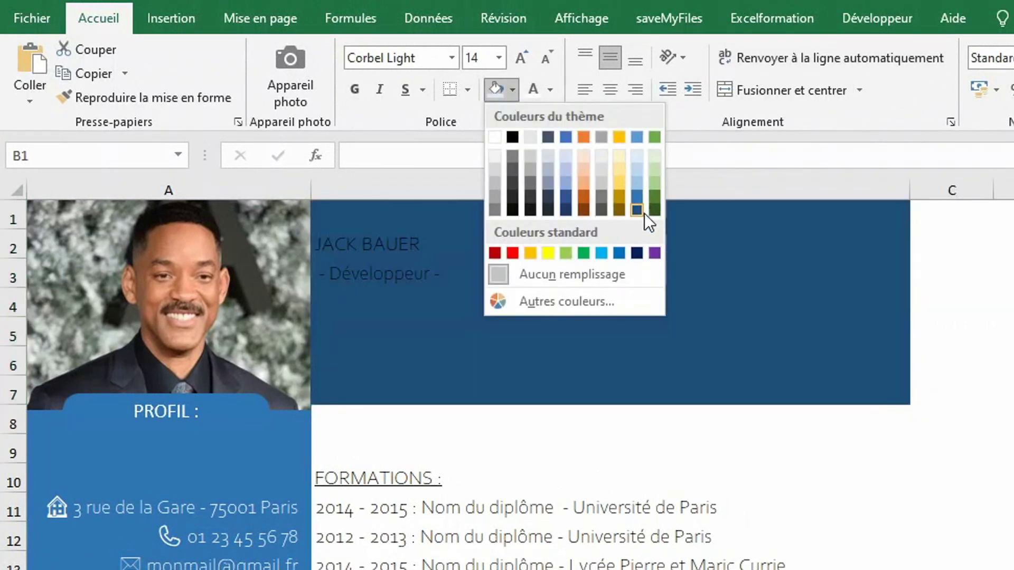
pyautogui.click(641, 214)
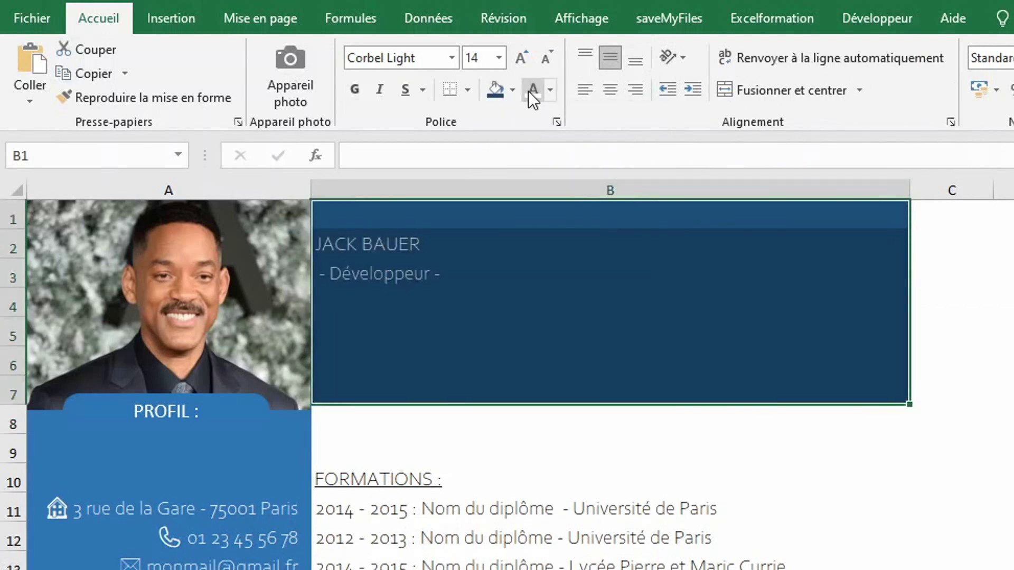
pyautogui.click(612, 86)
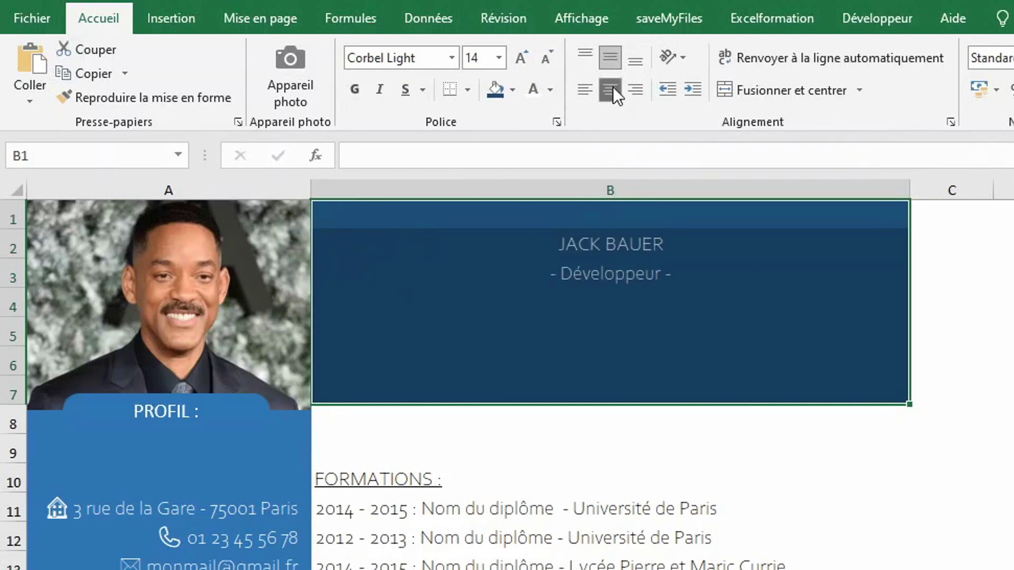
# Step: Enlarge the header text in B1:B7 to size 48 and fit rows 2 and 3 to its height
pyautogui.click(520, 58)
pyautogui.click(520, 58)
pyautogui.click(520, 58)
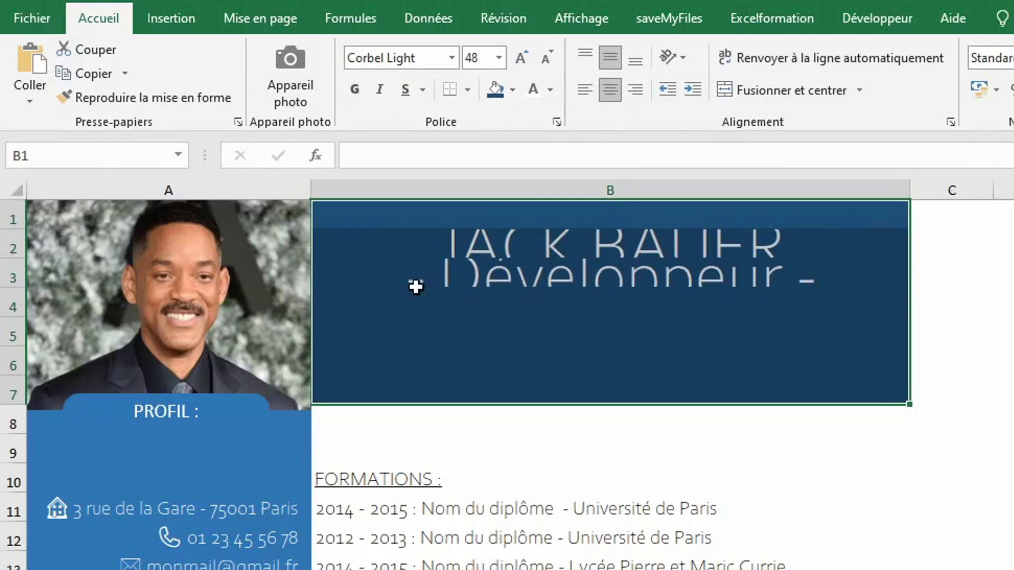
pyautogui.moveTo(11, 244); pyautogui.dragTo(8, 286)
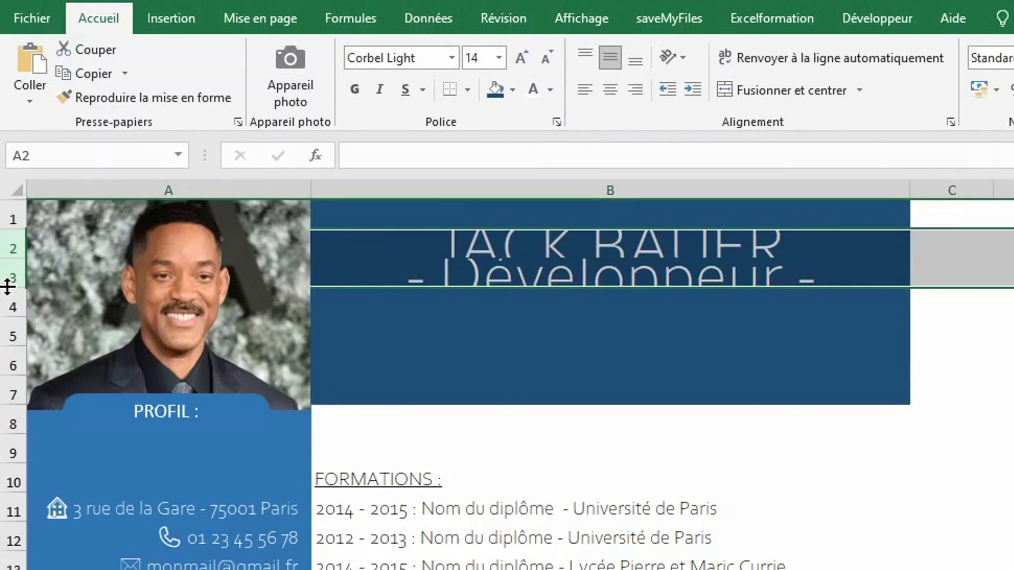
pyautogui.doubleClick(5, 257)
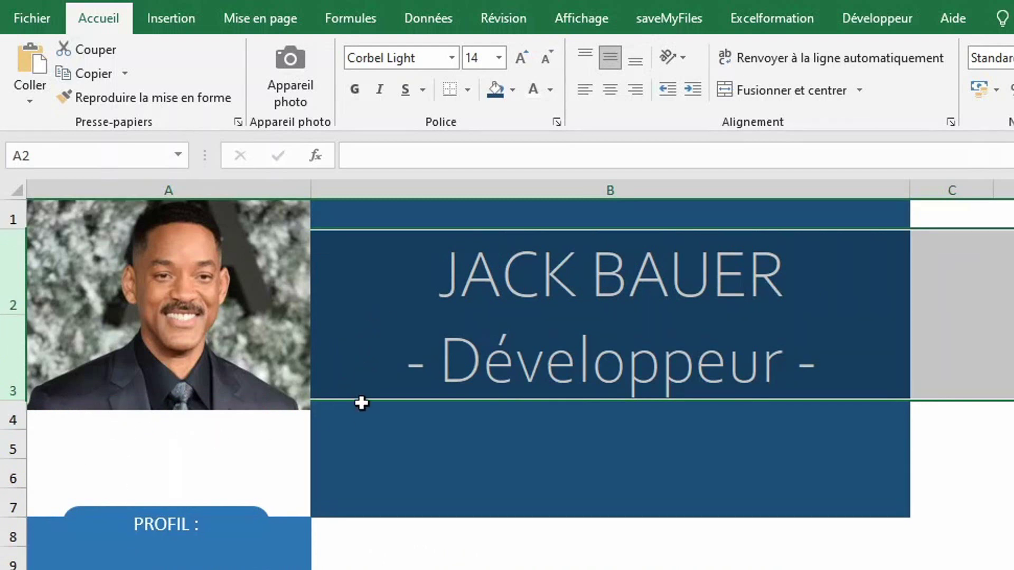
# Step: Delete rows 4 to 6 and stretch the photo down to the lower edge of row 4
pyautogui.moveTo(11, 421); pyautogui.dragTo(5, 468)
pyautogui.hotkey('ctrl', '-')
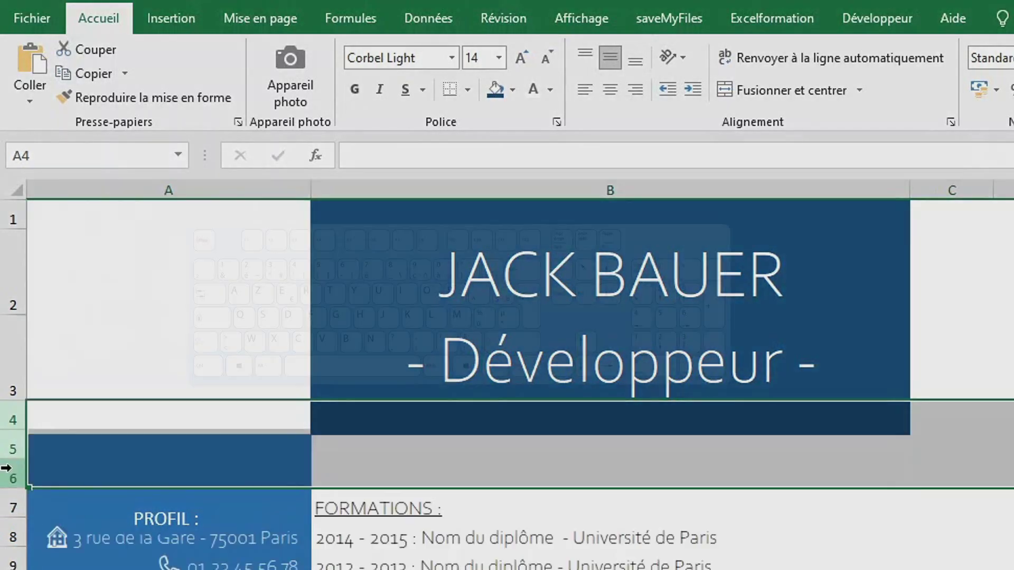
pyautogui.click(269, 373)
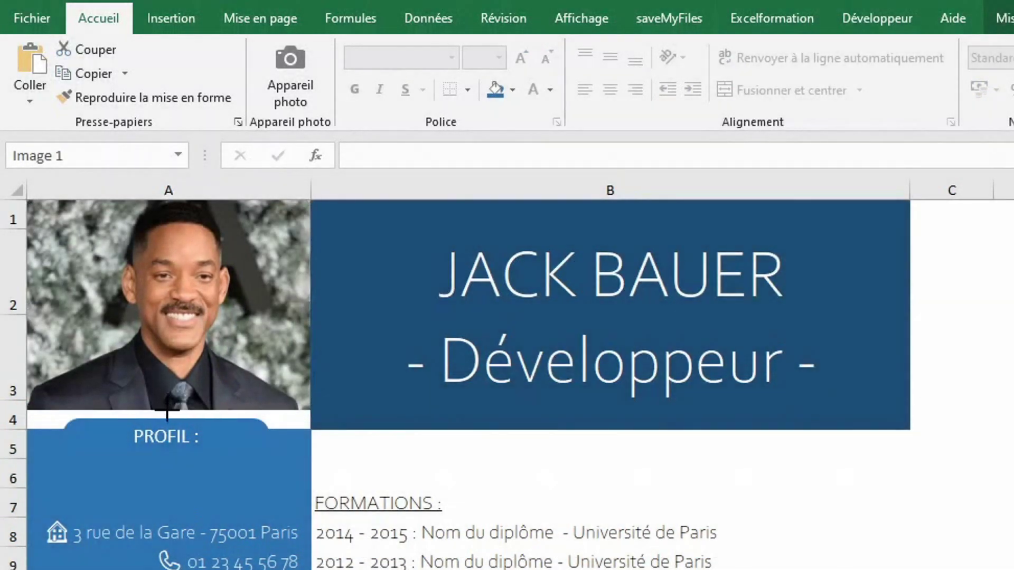
pyautogui.moveTo(167, 411); pyautogui.dragTo(170, 430)
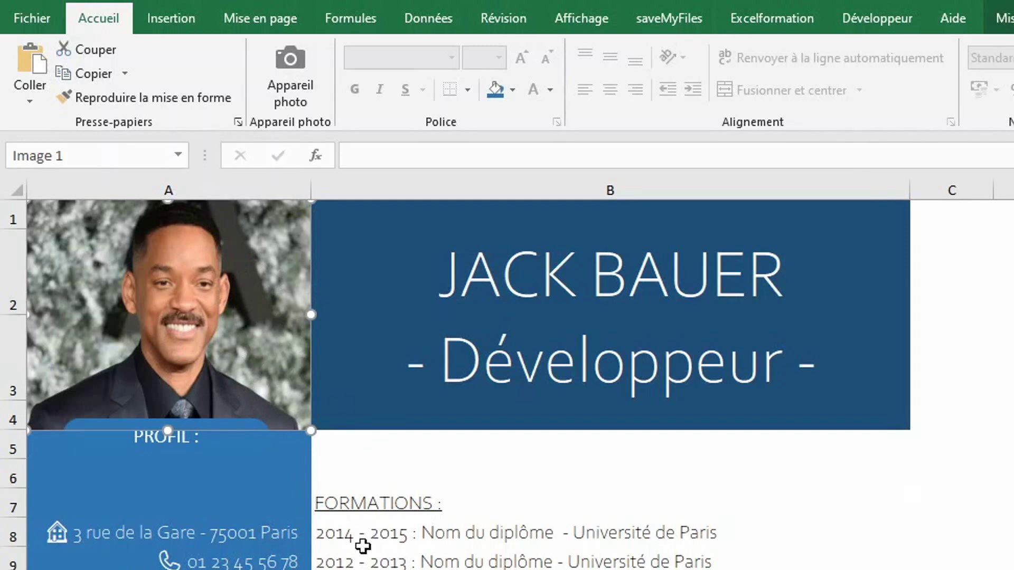
# Step: Widen column A and stretch the photo to fill the column's new width
pyautogui.scroll(-2, 363, 544)
pyautogui.scroll(2, 363, 546)
pyautogui.moveTo(309, 188); pyautogui.dragTo(351, 187)
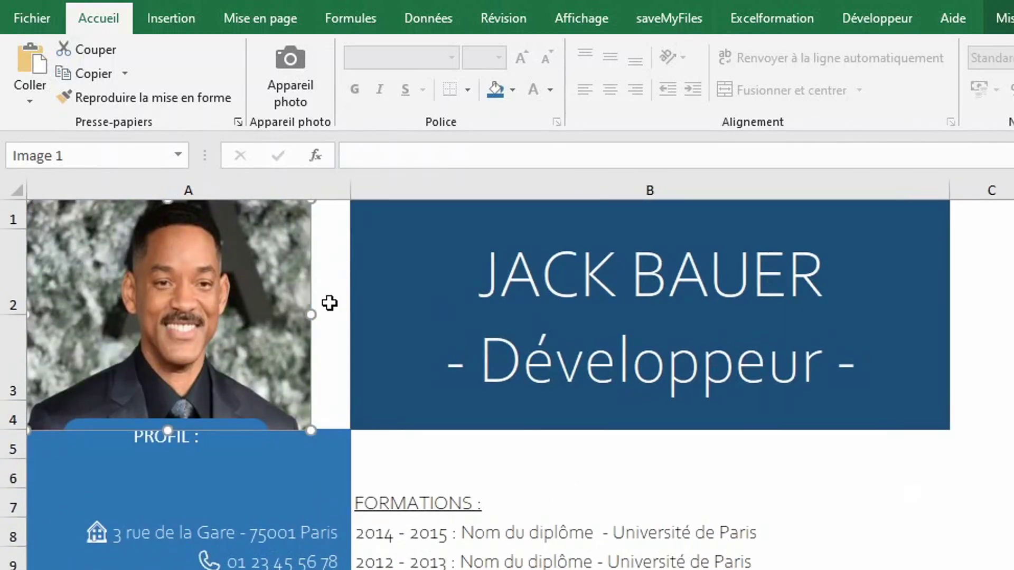
pyautogui.moveTo(342, 322); pyautogui.dragTo(351, 316)
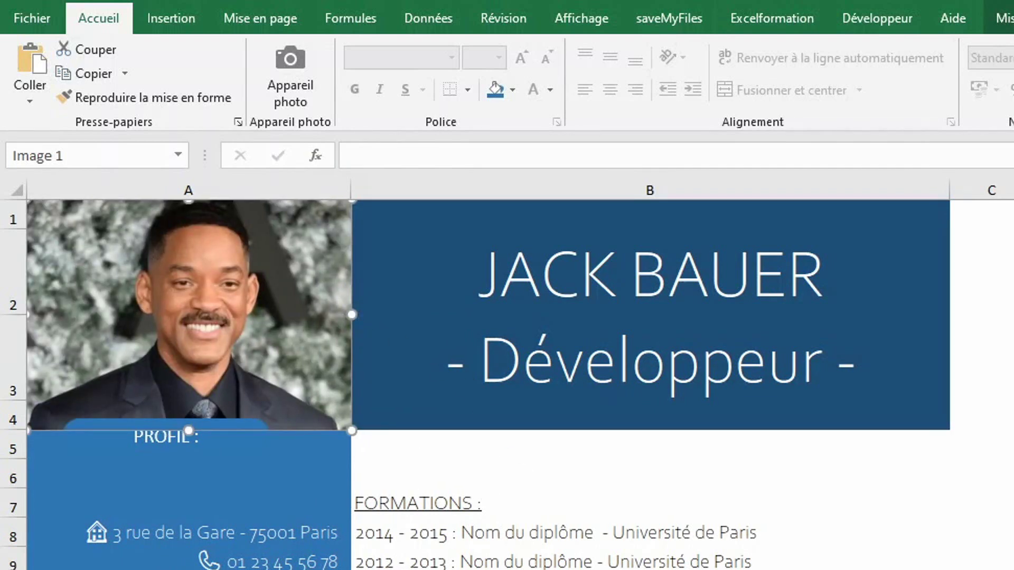
# Step: Replace the B7 heading with =UNICAR(127891)&" FORMATIONS", remove its underline and enlarge its text
pyautogui.click(408, 503)
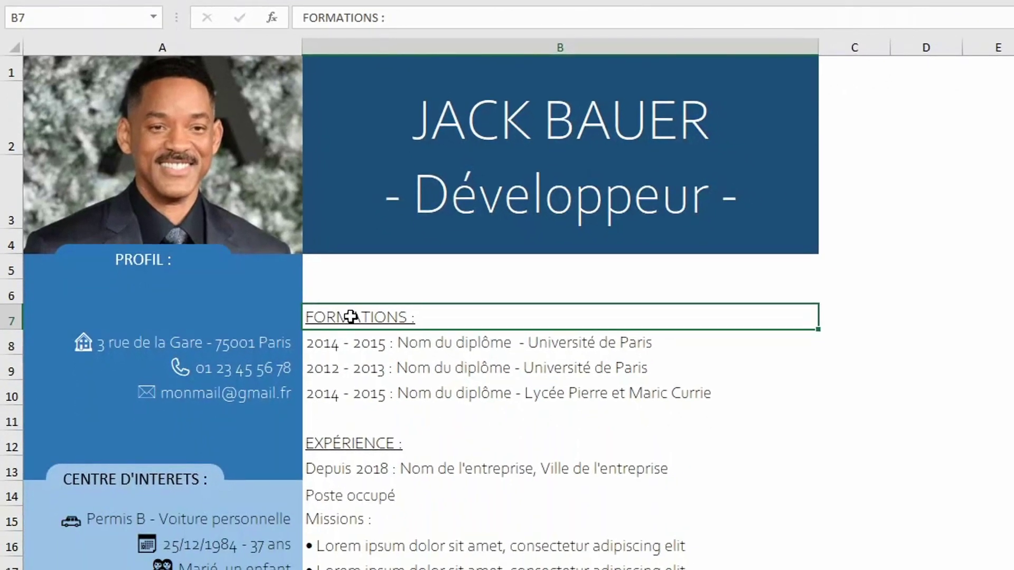
pyautogui.write('=uni')
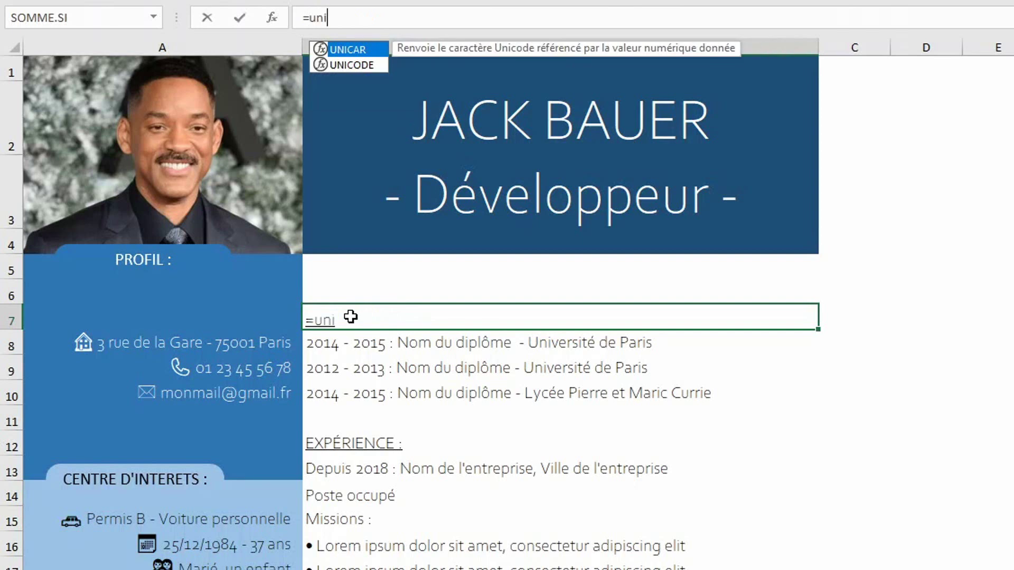
pyautogui.press('Tab')
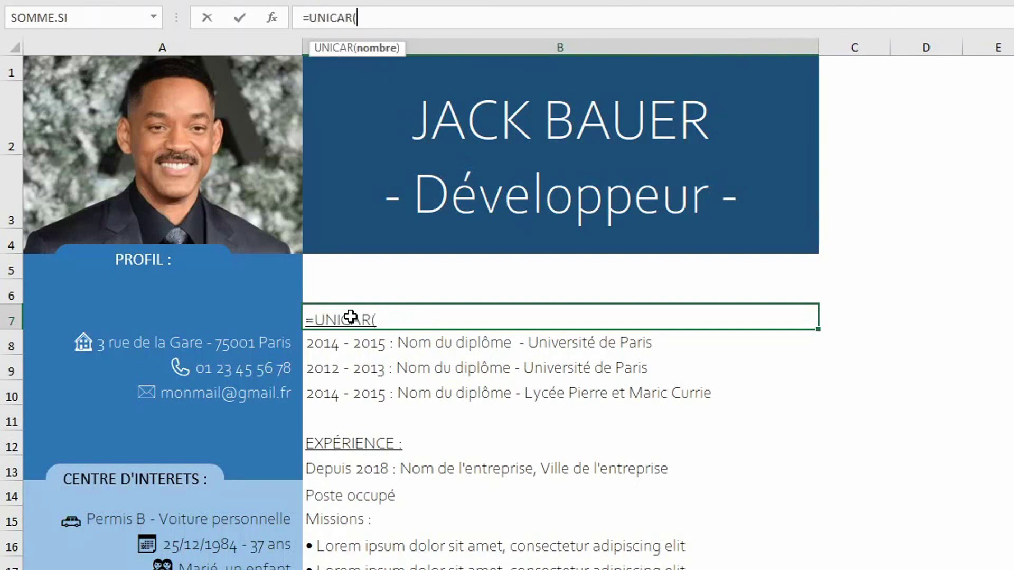
pyautogui.write('127891)&')
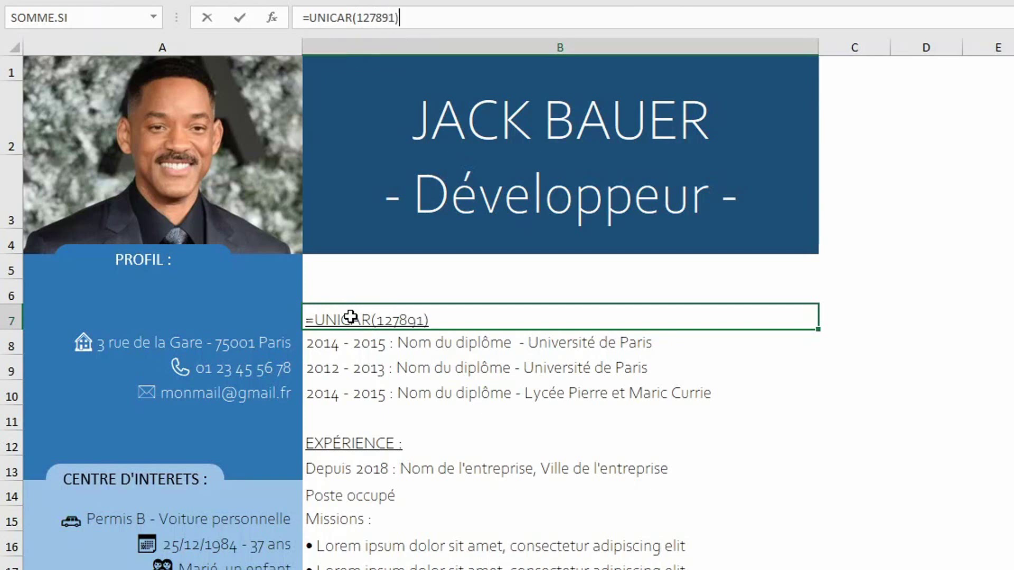
pyautogui.write('" FORMA')
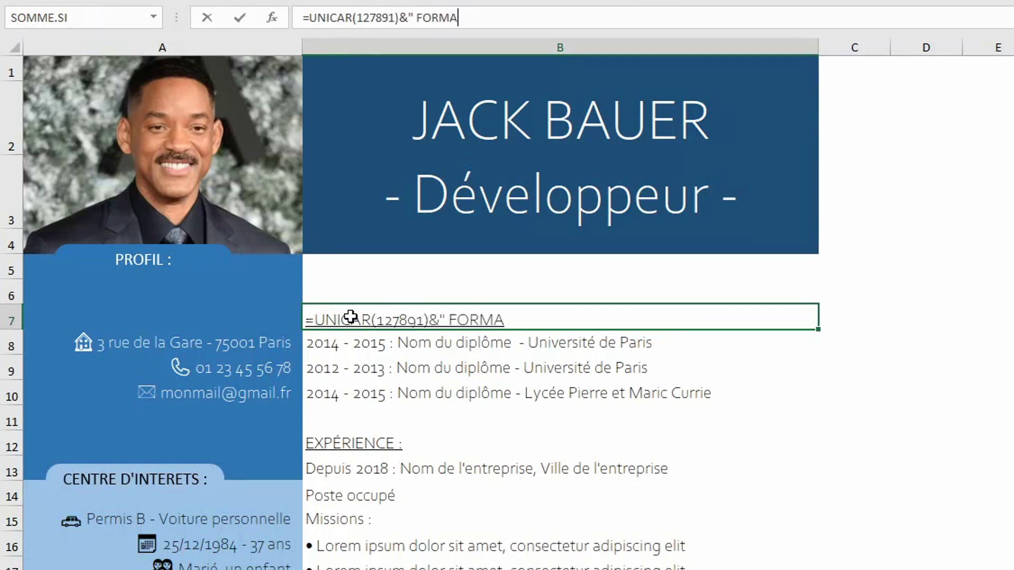
pyautogui.write('TIONS"')
pyautogui.press('Return')
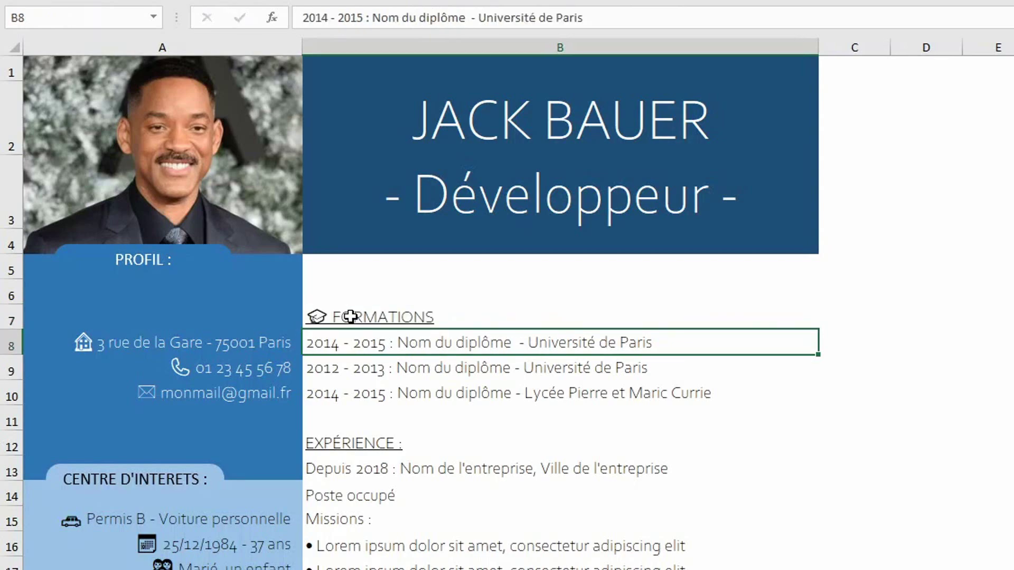
pyautogui.click(350, 317)
pyautogui.hotkey('ctrl', 'u')
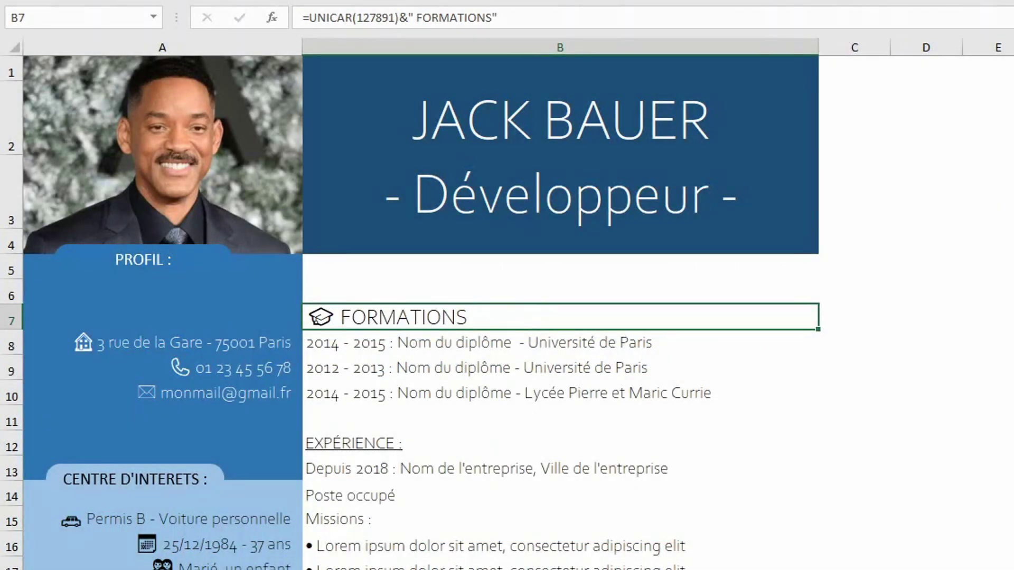
# Step: Replace the B12 heading with the formula =UNICAR(128188)&" EXPÉRIENCE"
pyautogui.click(342, 448)
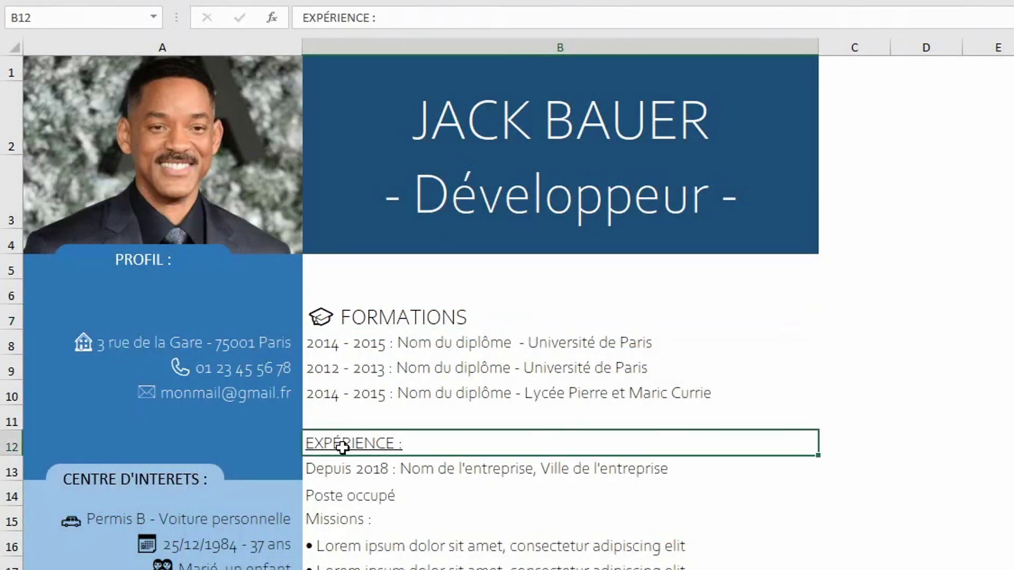
pyautogui.click(492, 18)
pyautogui.hotkey('ctrl', 'a')
pyautogui.write('=UNICAR(128188)&" EXPÉRIENCE"')
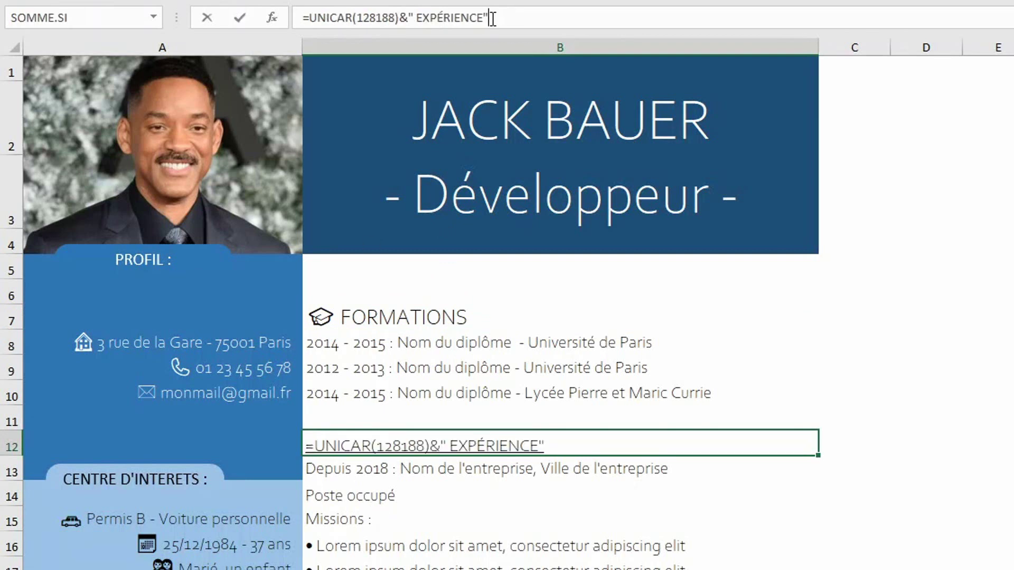
pyautogui.press('Return')
# Step: Remove the underline from the EXPÉRIENCE heading in B12 and enlarge its font by two size increments
pyautogui.press('Up')
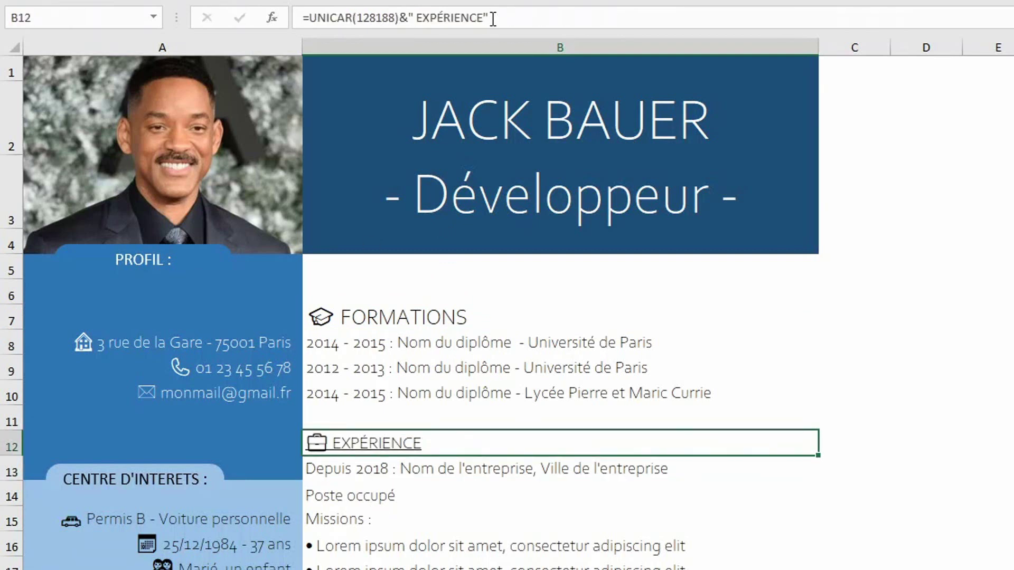
pyautogui.hotkey('ctrl', 'u')
pyautogui.hotkey('ctrl', 'shift', '.')
pyautogui.hotkey('ctrl', 'shift', '.')
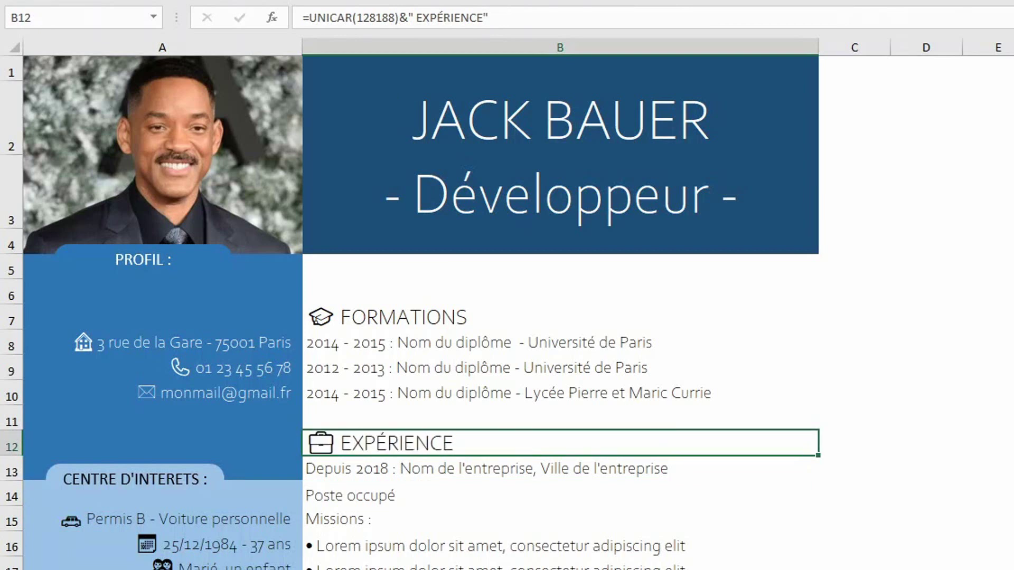
# Step: Indent the three education entries in B8:B10 by three levels
pyautogui.click(477, 399)
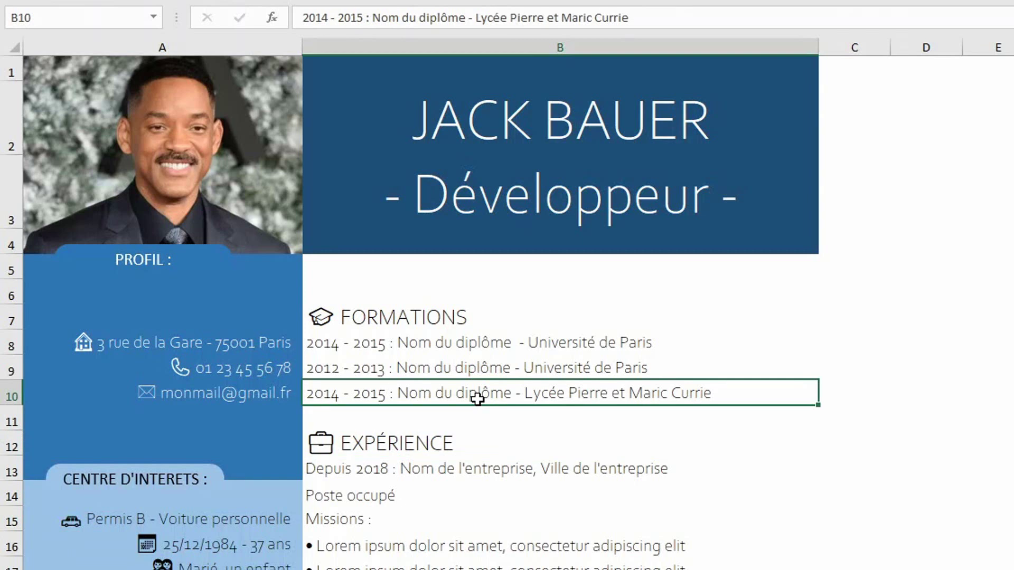
pyautogui.moveTo(359, 344)
pyautogui.mouseDown()
pyautogui.moveTo(378, 389)
pyautogui.moveTo(348, 392)
pyautogui.mouseUp()
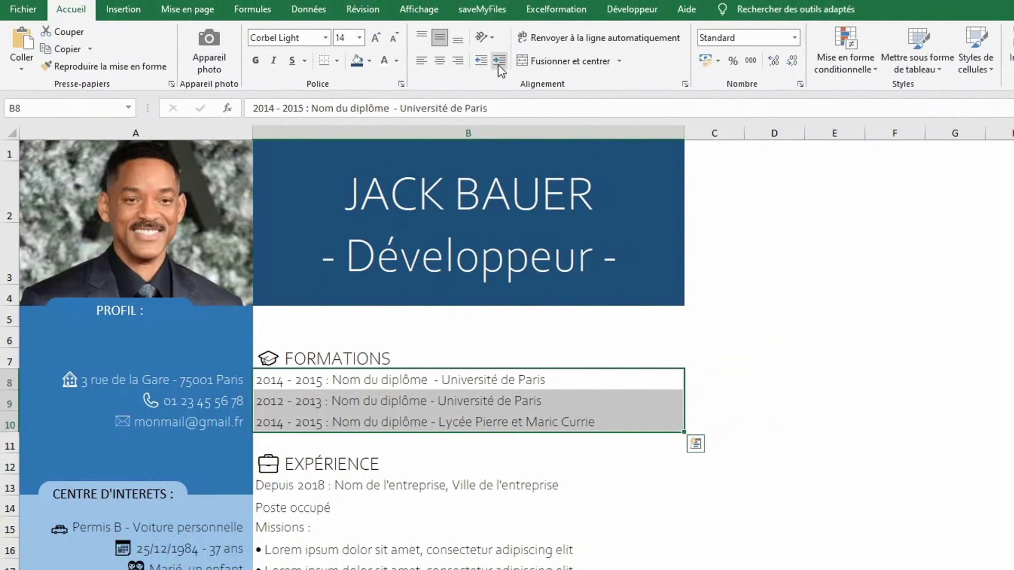
pyautogui.click(499, 61)
pyautogui.click(499, 62)
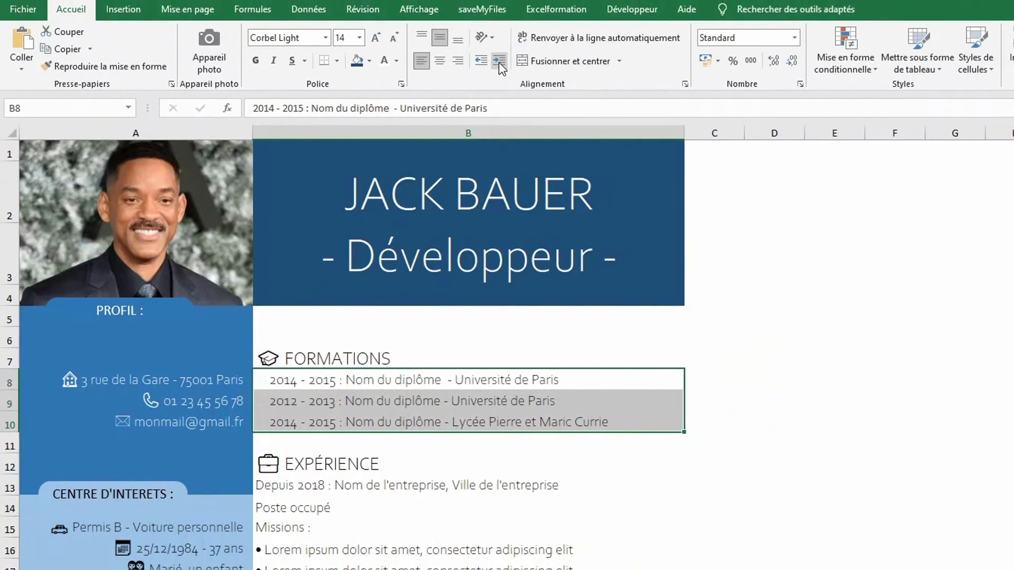
pyautogui.click(499, 61)
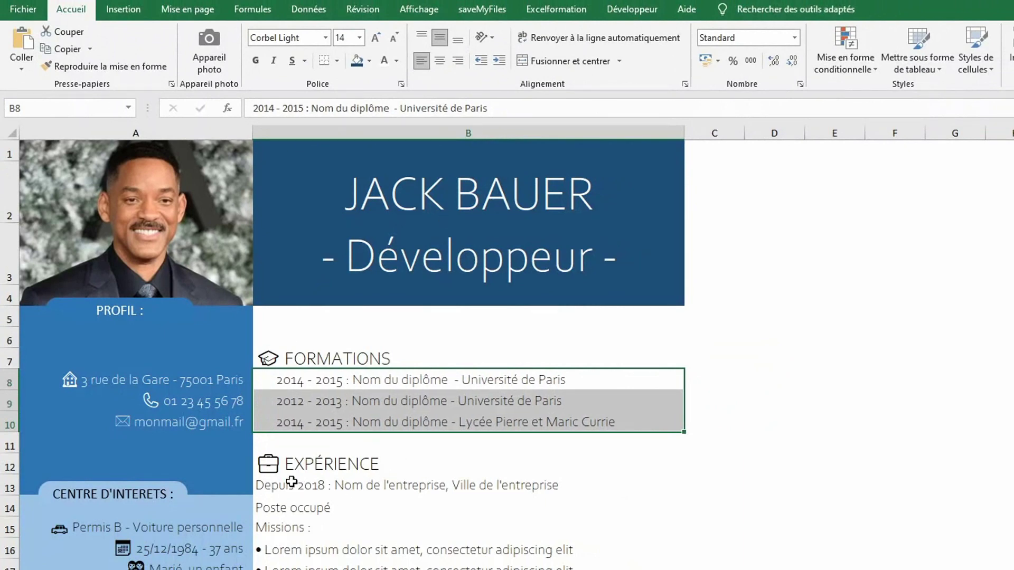
# Step: Indent the experience entries in B13:B34 by three levels, matching the education entries
pyautogui.click(291, 484)
pyautogui.moveTo(280, 464); pyautogui.dragTo(291, 508)
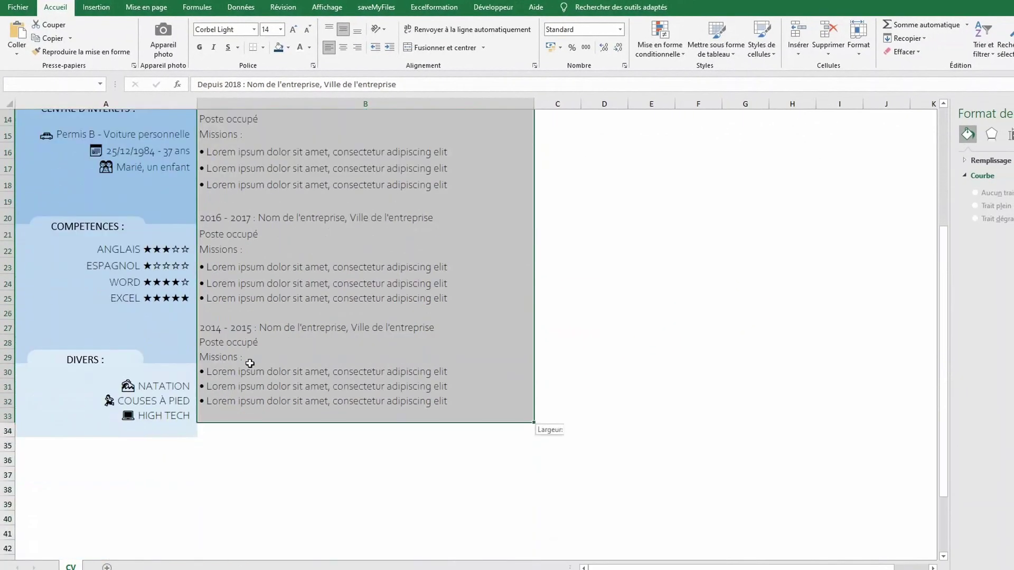
pyautogui.moveTo(236, 412); pyautogui.dragTo(237, 425)
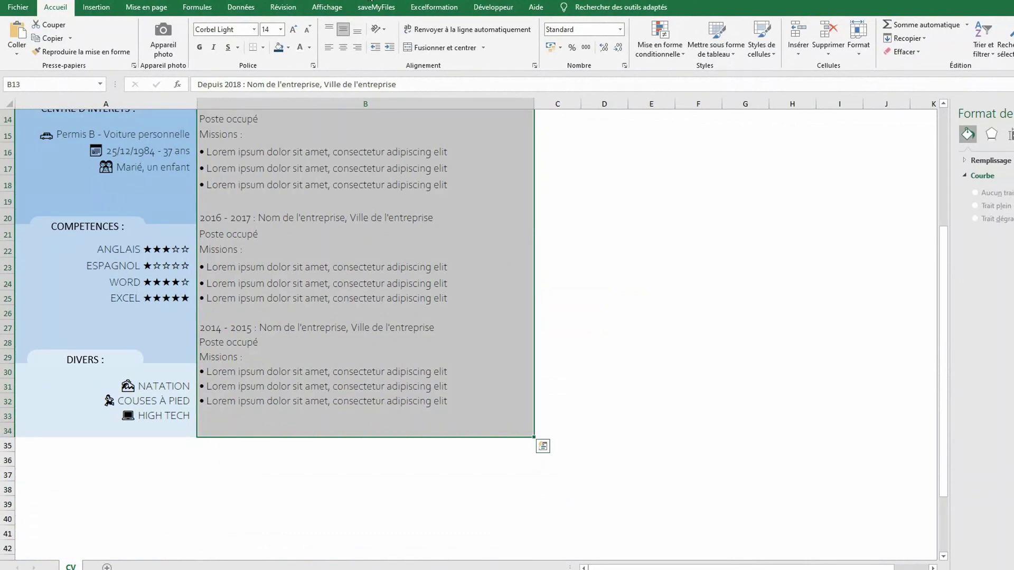
pyautogui.click(390, 48)
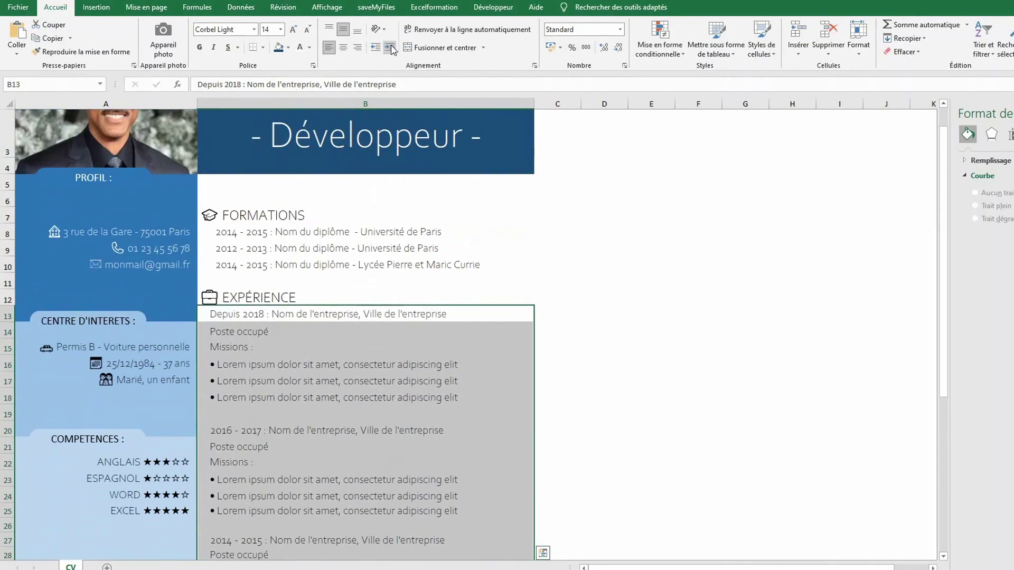
pyautogui.click(390, 48)
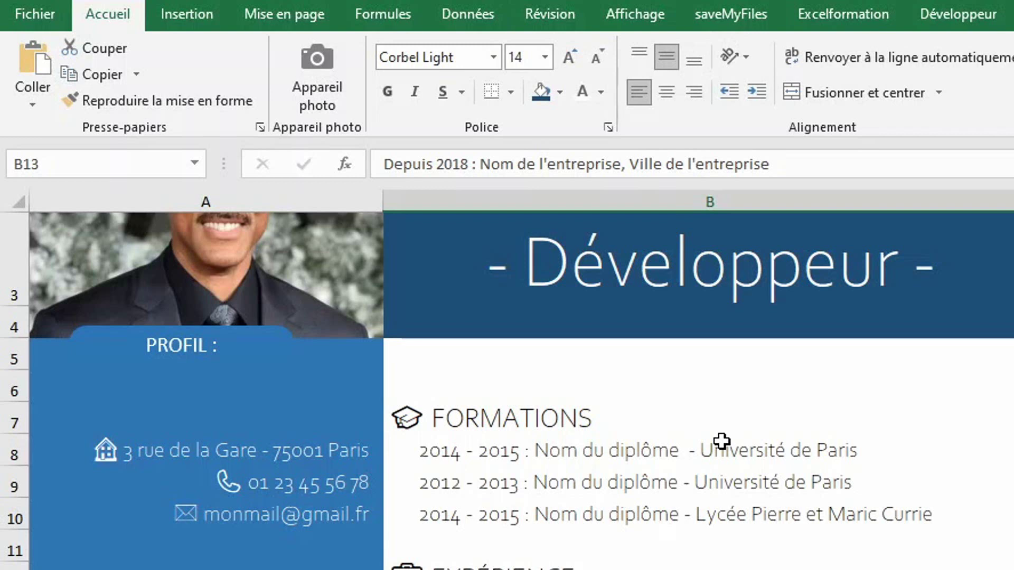
# Step: Make "Université de Paris" in the first education entry (B8) italic with a light grey font colour
pyautogui.click(716, 441)
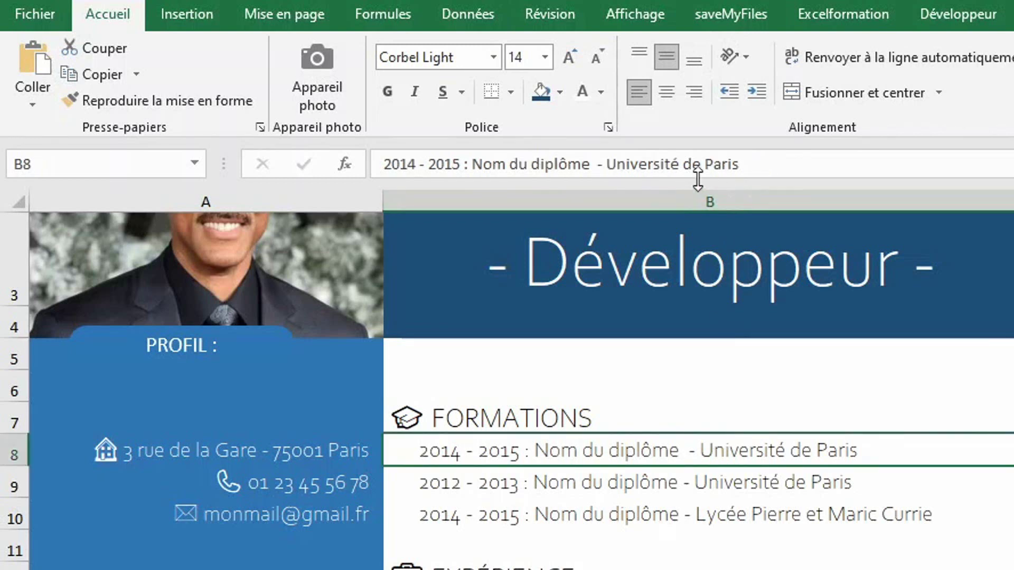
pyautogui.click(608, 165)
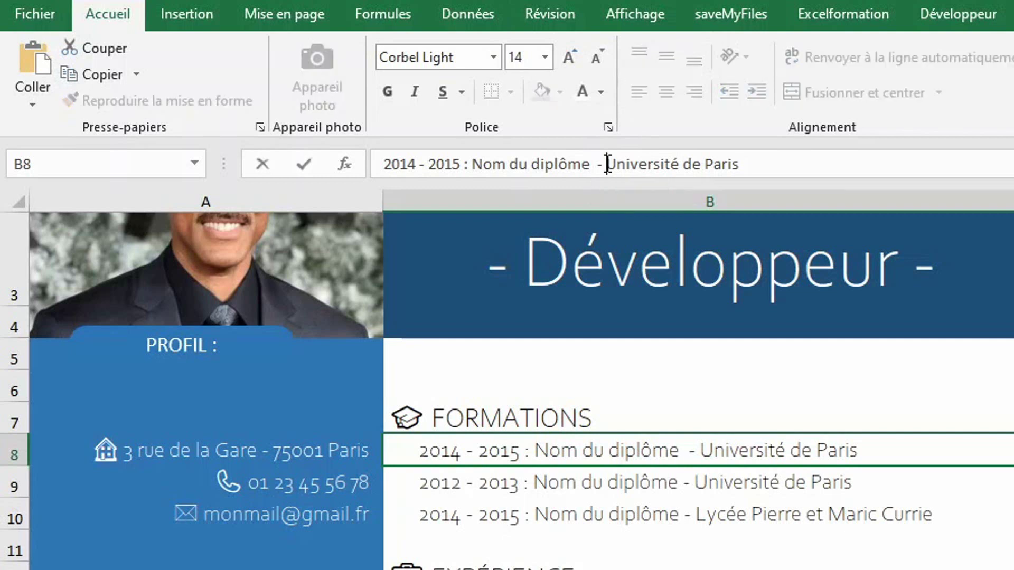
pyautogui.moveTo(608, 165); pyautogui.dragTo(776, 156)
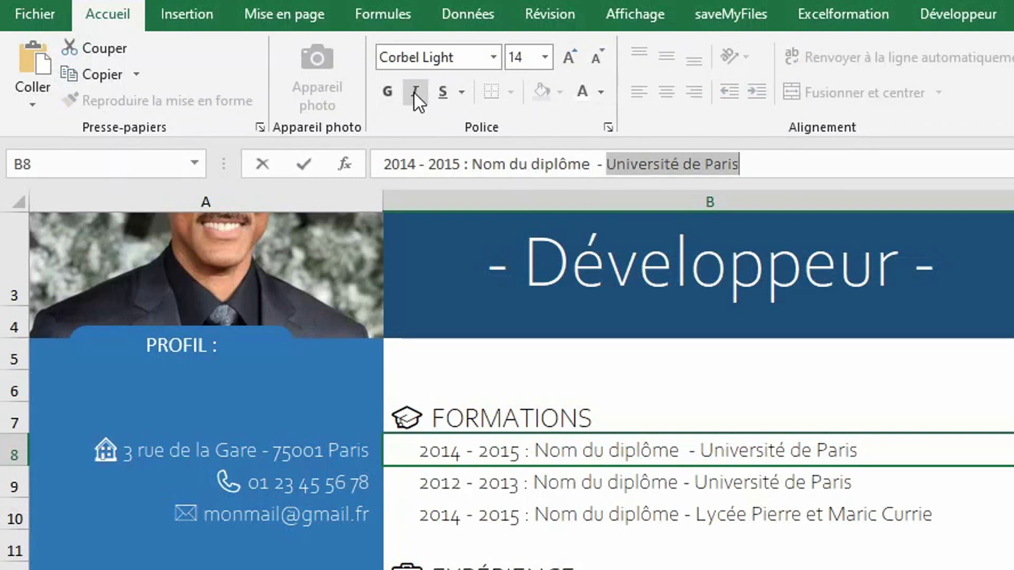
pyautogui.click(414, 92)
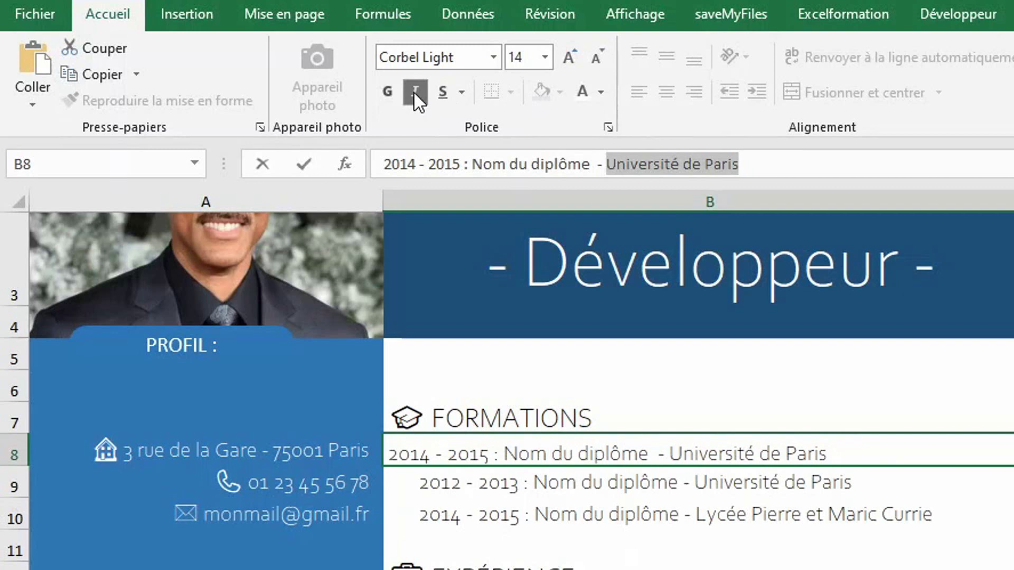
pyautogui.click(602, 89)
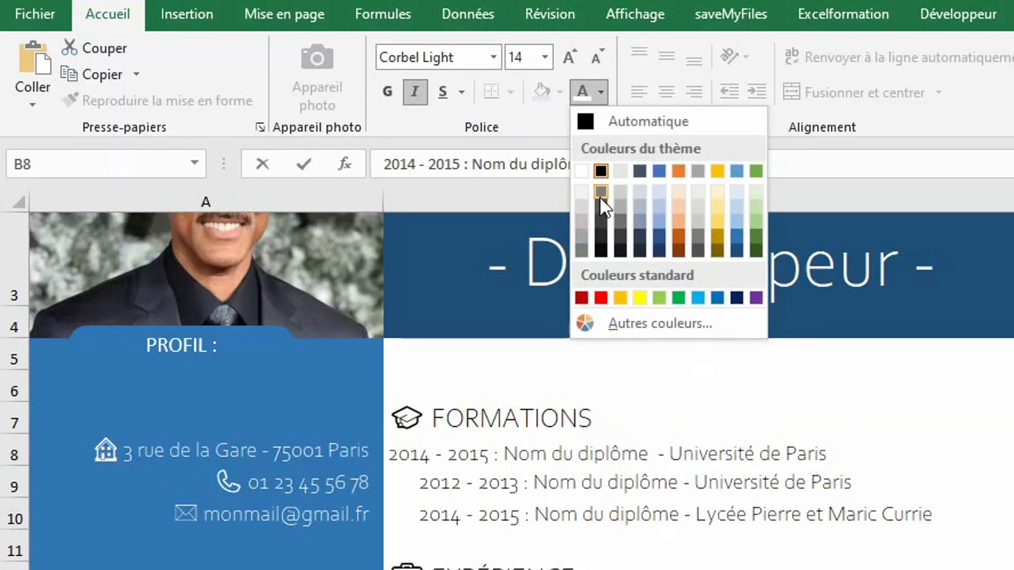
pyautogui.click(616, 208)
pyautogui.press('Return')
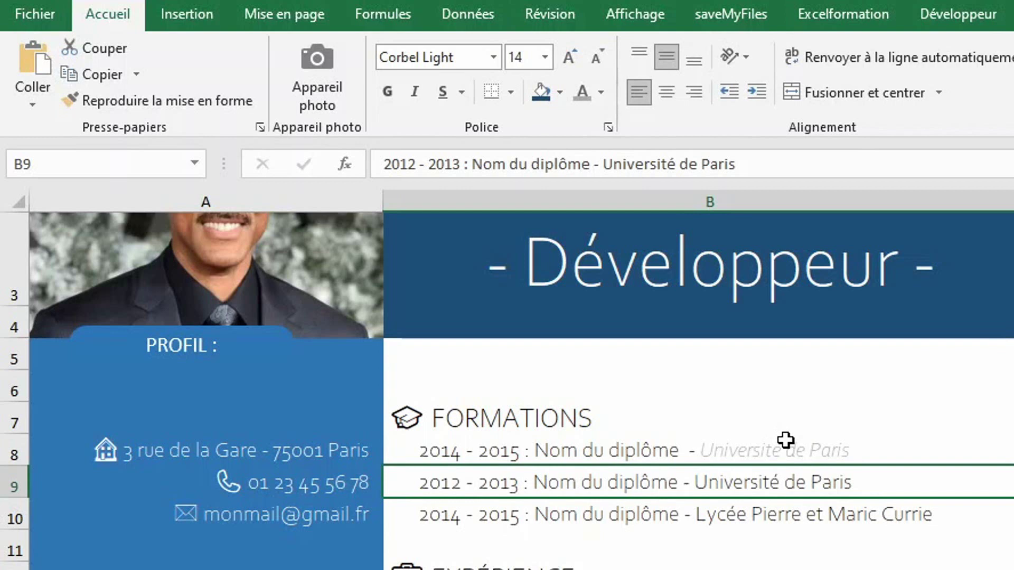
# Step: Apply the same italics and light grey font colour to the school names in education entries B9 and B10
pyautogui.moveTo(603, 165); pyautogui.dragTo(802, 164)
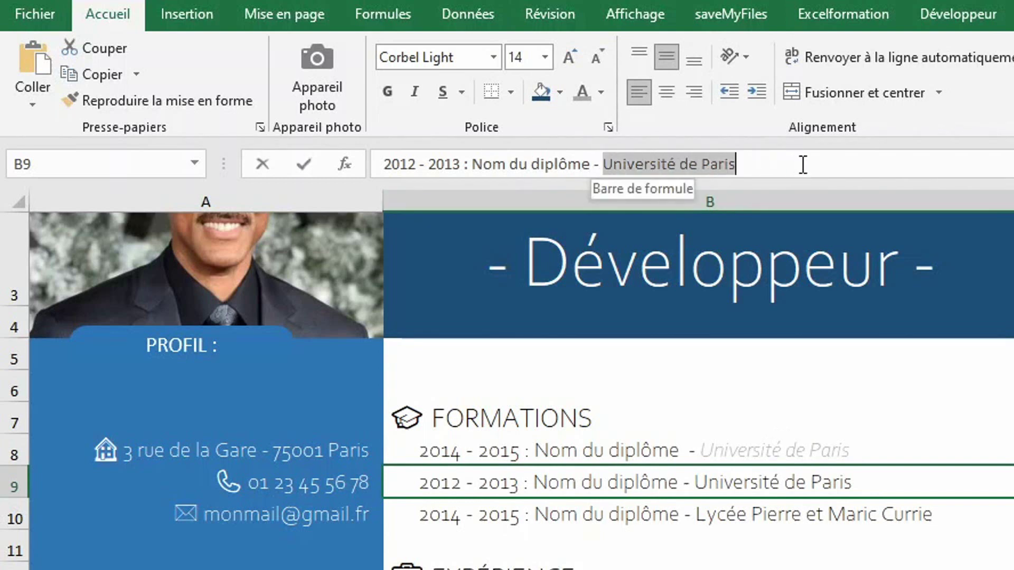
pyautogui.click(413, 87)
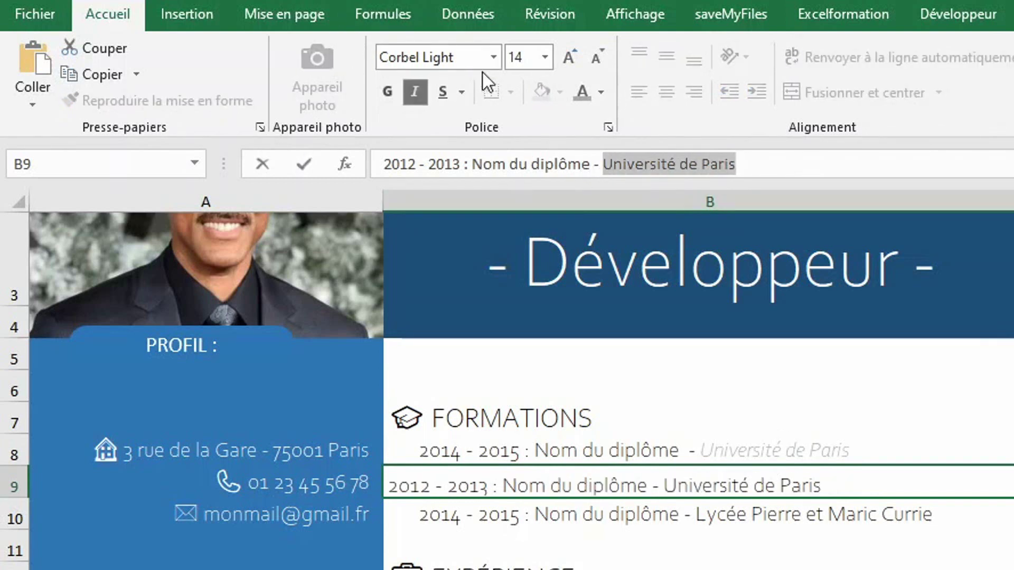
pyautogui.click(583, 92)
pyautogui.press('Return')
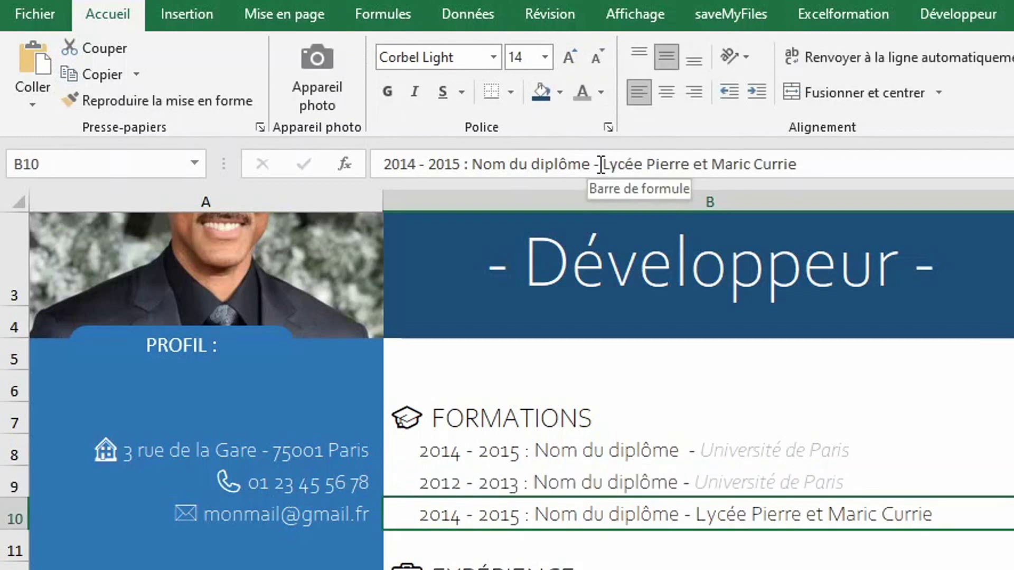
pyautogui.moveTo(601, 164); pyautogui.dragTo(796, 165)
pyautogui.click(413, 91)
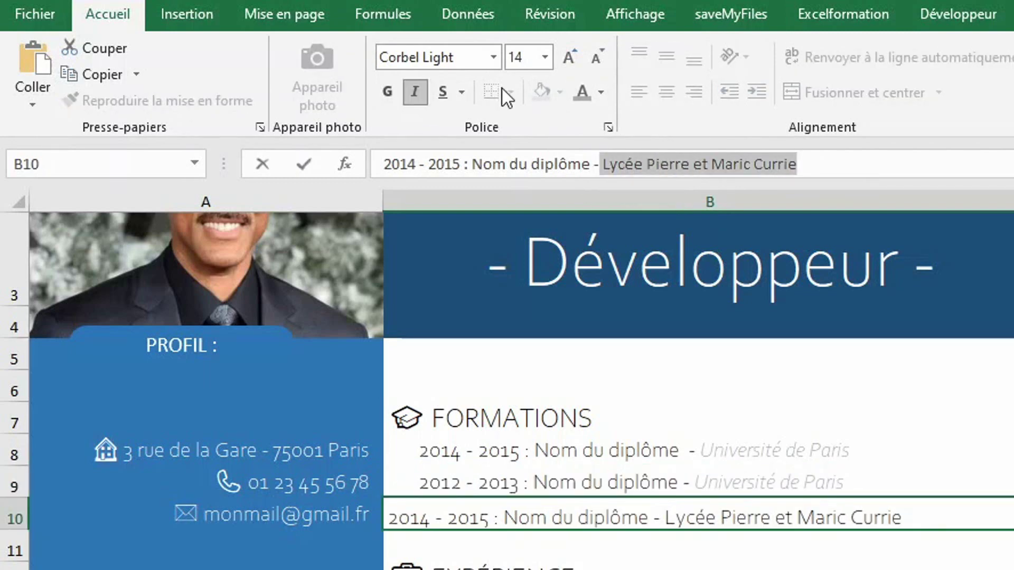
pyautogui.click(581, 90)
pyautogui.press('Return')
# Step: Increase the indent of B14:B18 so the job details sit deeper than the Depuis 2018 company line
pyautogui.scroll(-1, 543, 560)
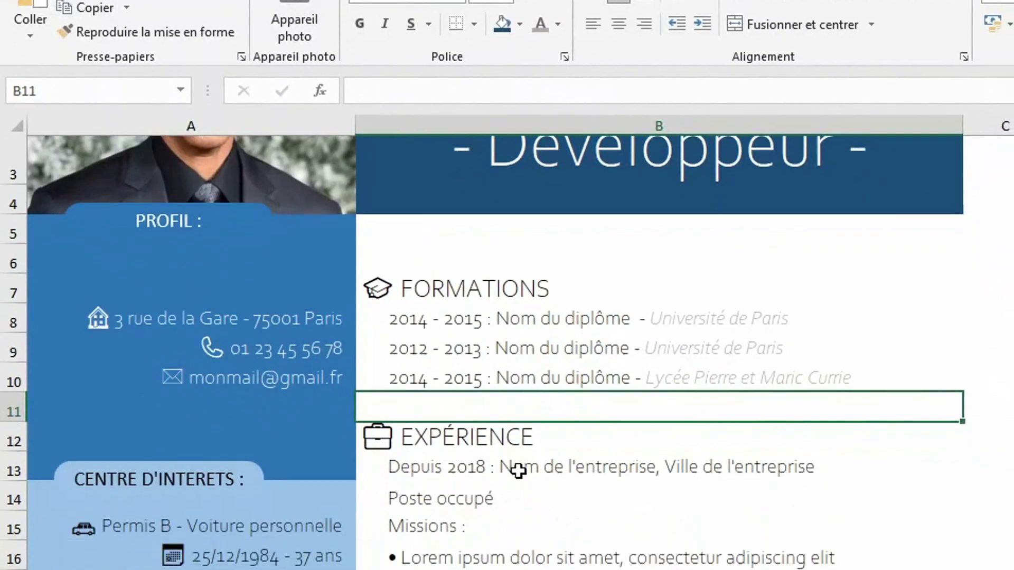
pyautogui.moveTo(444, 426); pyautogui.dragTo(431, 541)
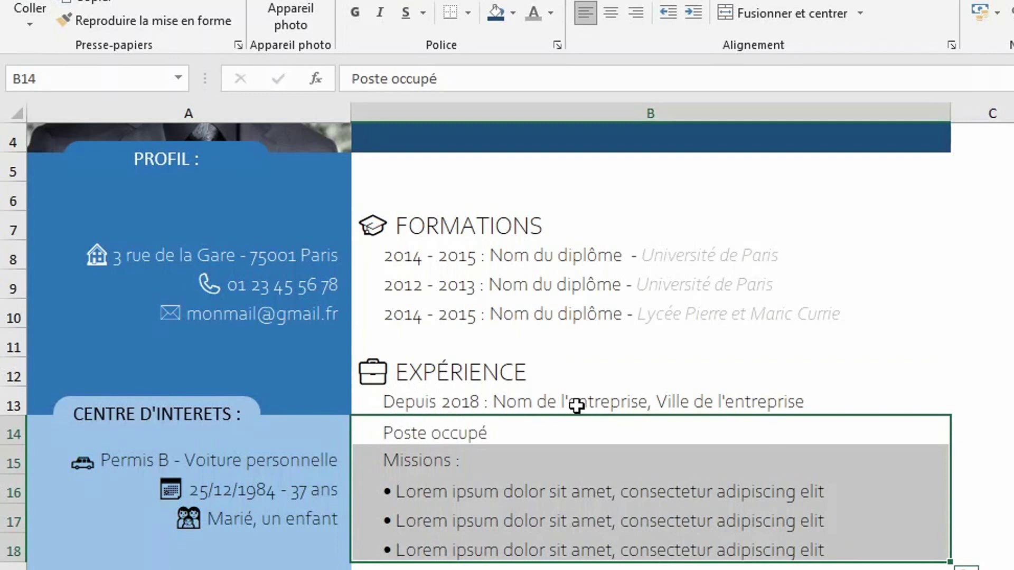
pyautogui.click(696, 11)
# Step: Indent the three mission bullets in B16:B18 further and make them light grey and italic
pyautogui.moveTo(430, 492); pyautogui.dragTo(430, 550)
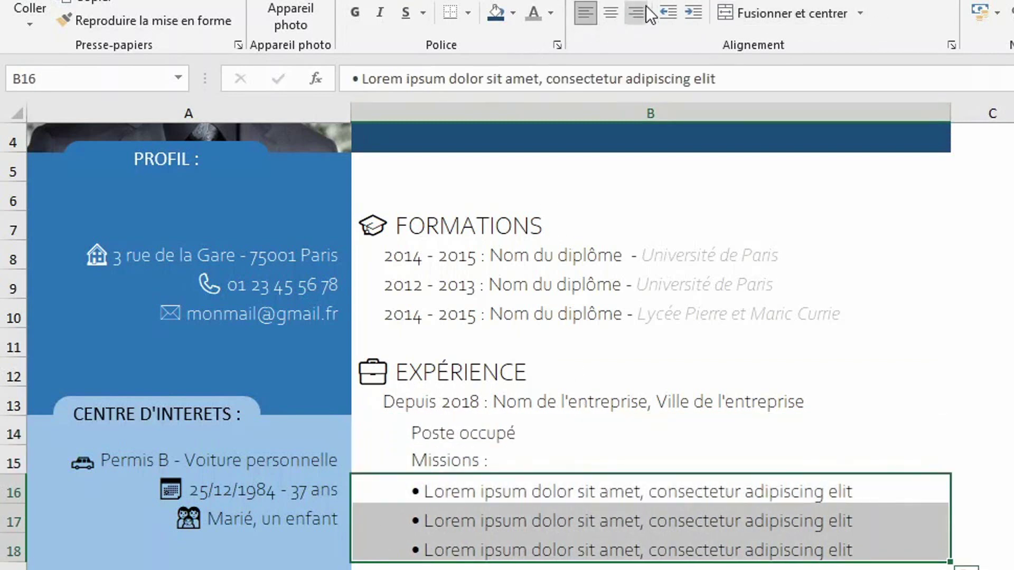
pyautogui.click(691, 12)
pyautogui.click(533, 12)
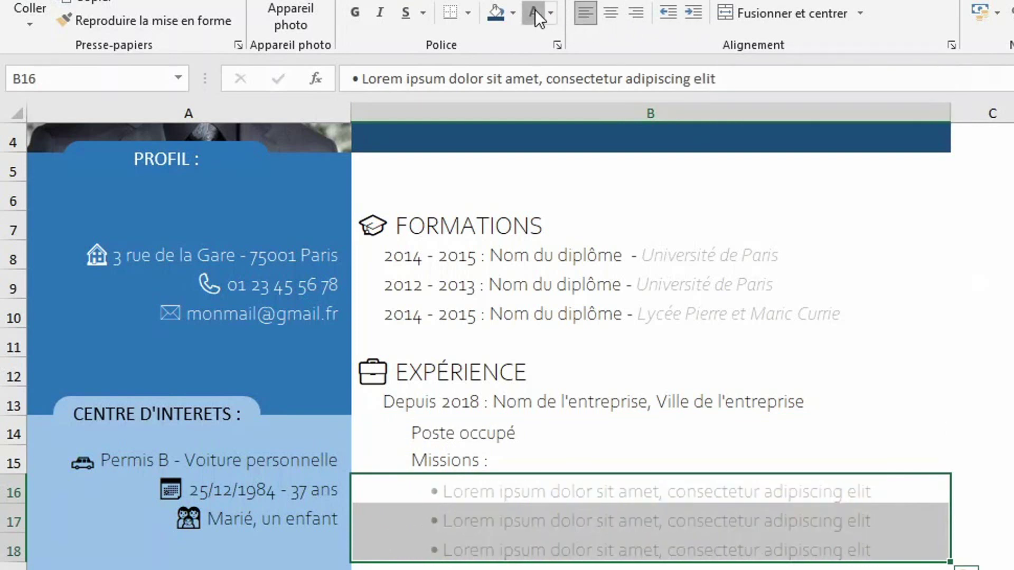
pyautogui.click(378, 12)
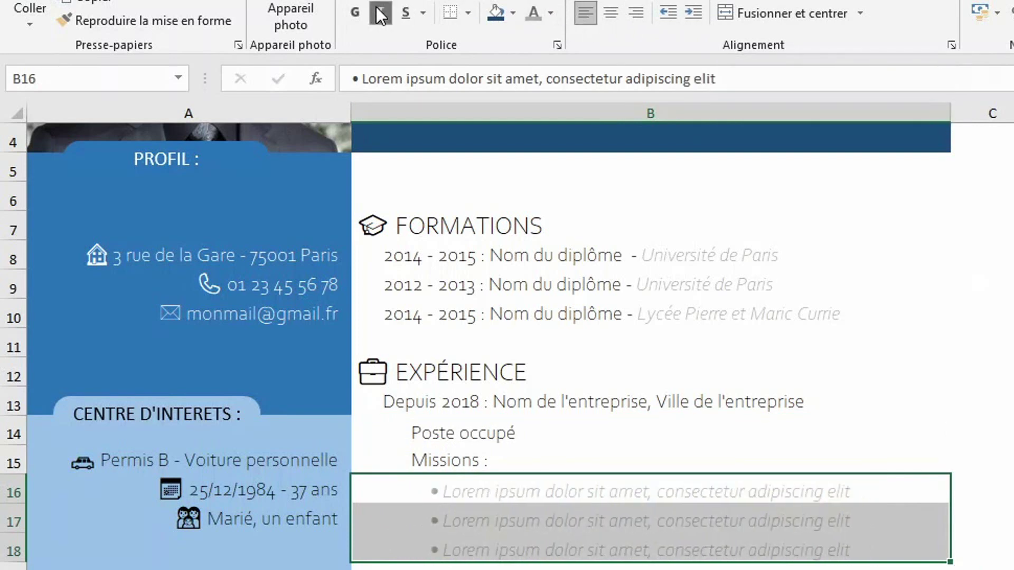
# Step: Copy the formatting of the first experience block (B13:B18) onto the 2016 - 2017 block at B20 and the 2014 - 2015 block at B27
pyautogui.click(575, 429)
pyautogui.moveTo(439, 401); pyautogui.dragTo(581, 549)
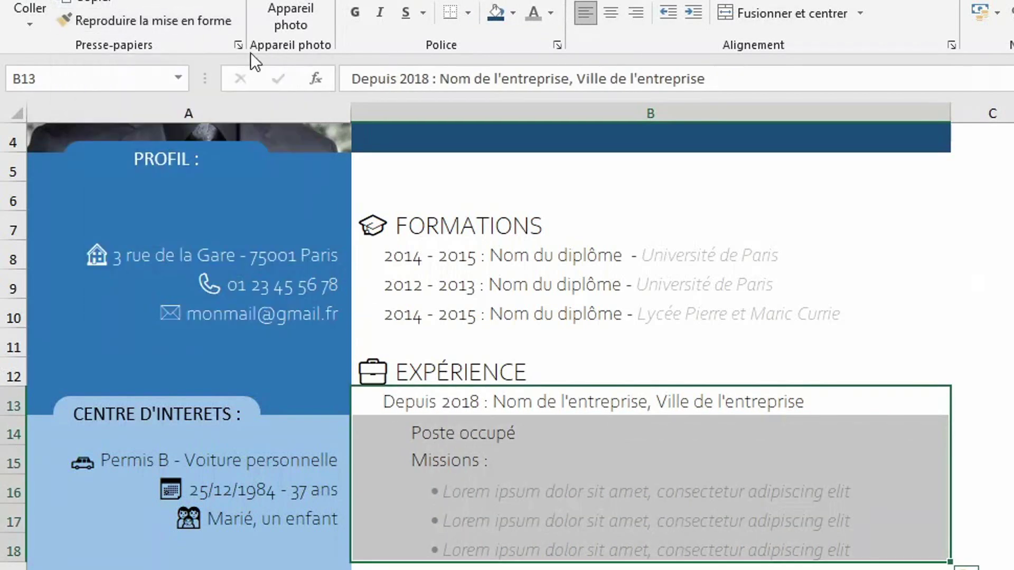
pyautogui.click(200, 17)
pyautogui.scroll(-3, 369, 187)
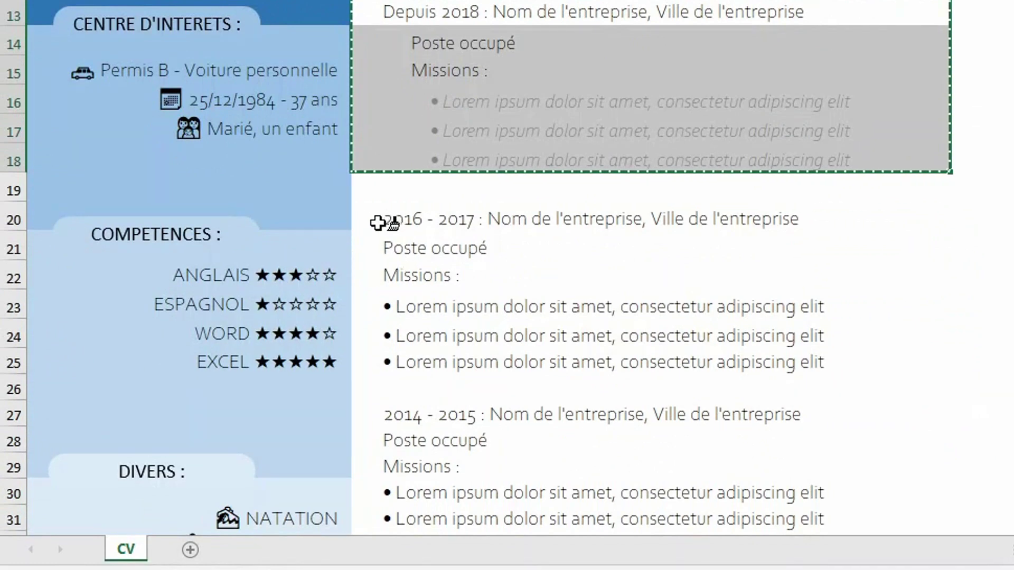
pyautogui.click(383, 219)
pyautogui.scroll(-1, 380, 221)
pyautogui.click(401, 326)
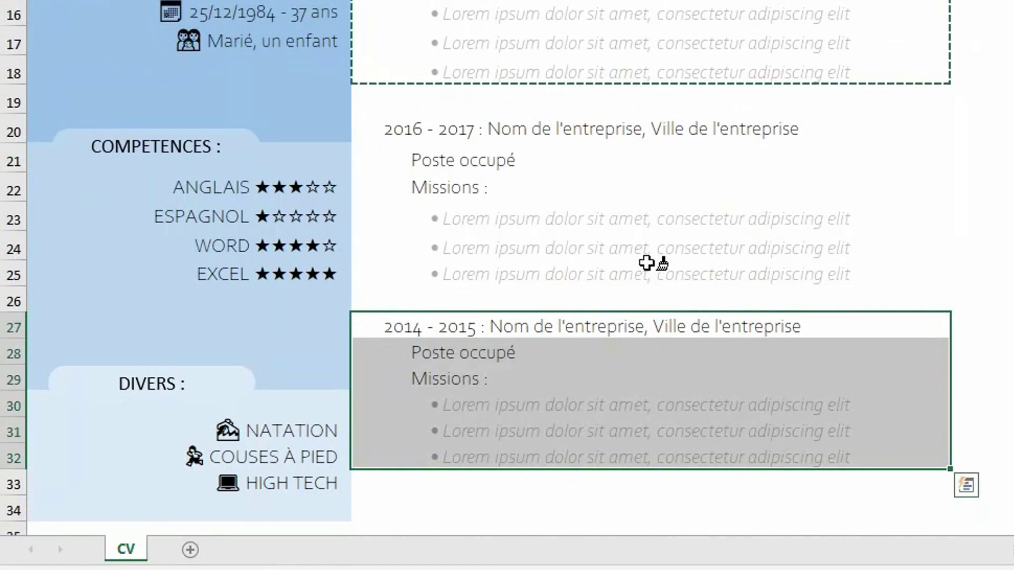
pyautogui.press('Escape')
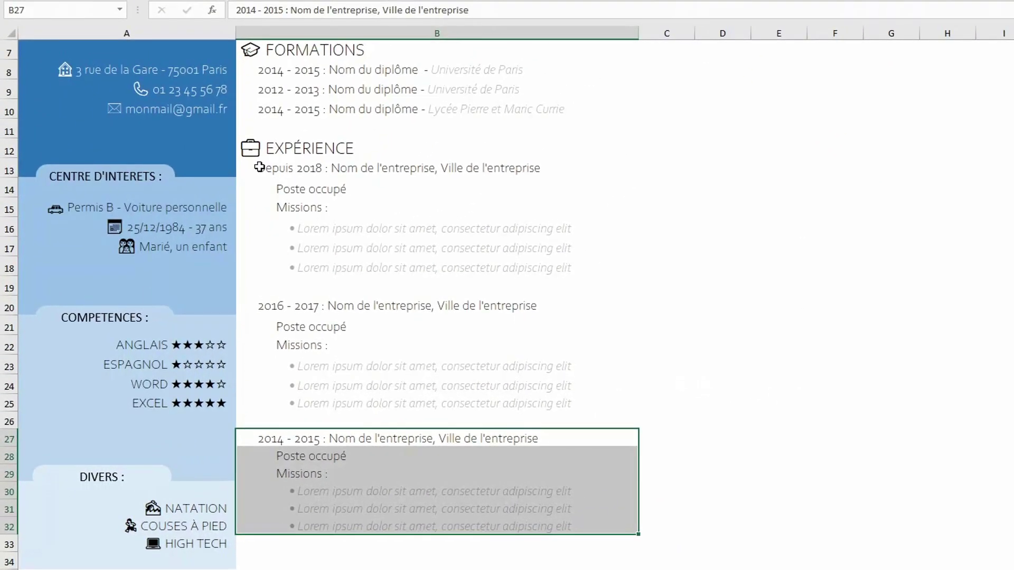
# Step: Prefix the Depuis 2018 entry in B13 with =UNICAR(9899)&" " as a formula, and open the 2016 - 2017 entry in B20 for editing
pyautogui.click(259, 167)
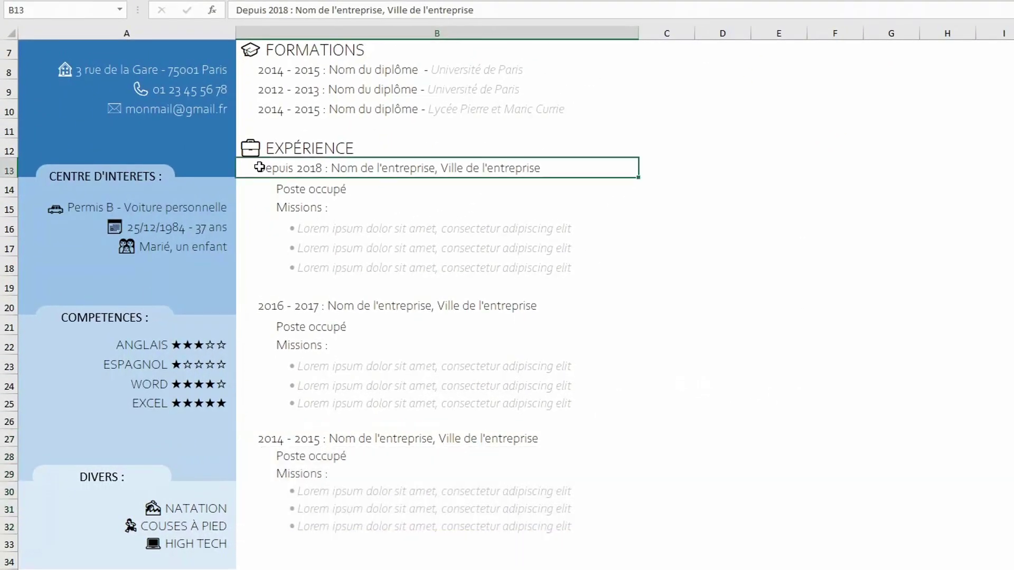
pyautogui.click(234, 10)
pyautogui.write('=uni')
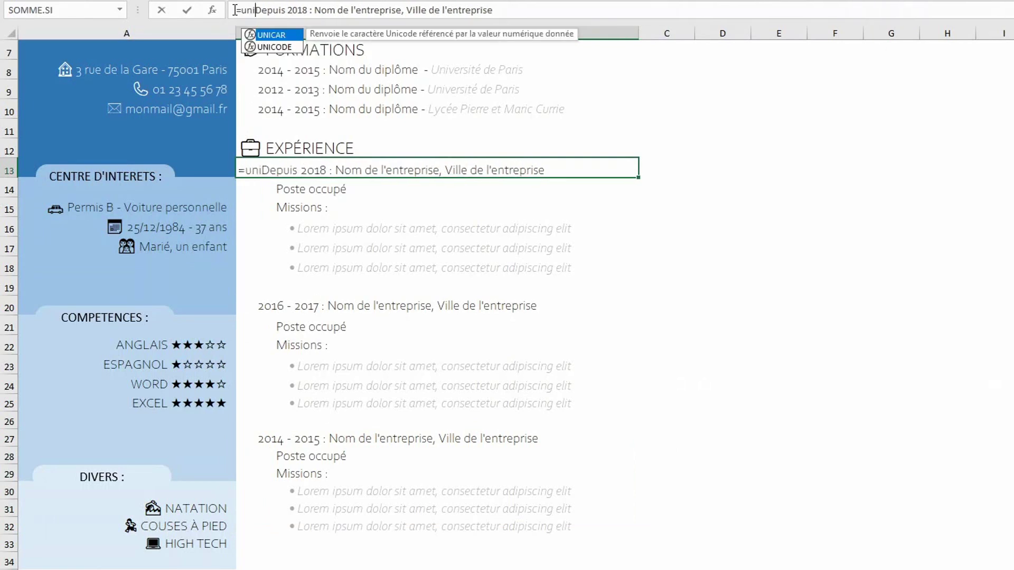
pyautogui.press('Tab')
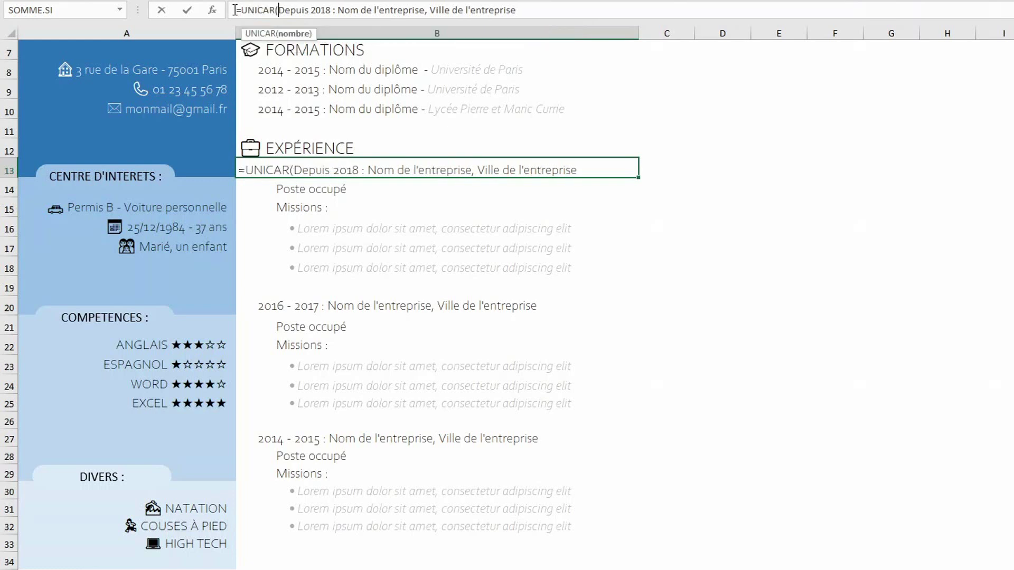
pyautogui.write('9899')
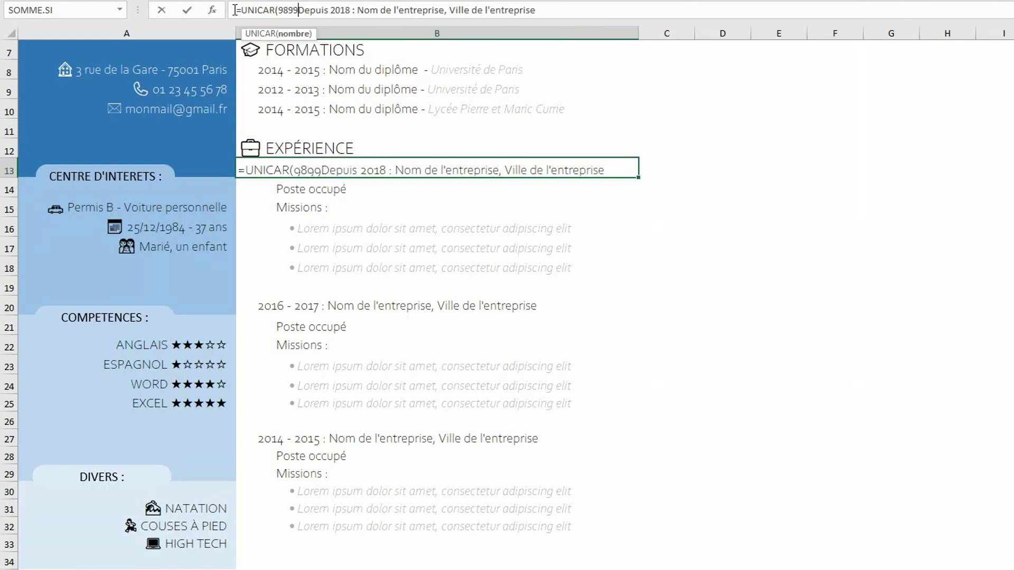
pyautogui.write(')&"')
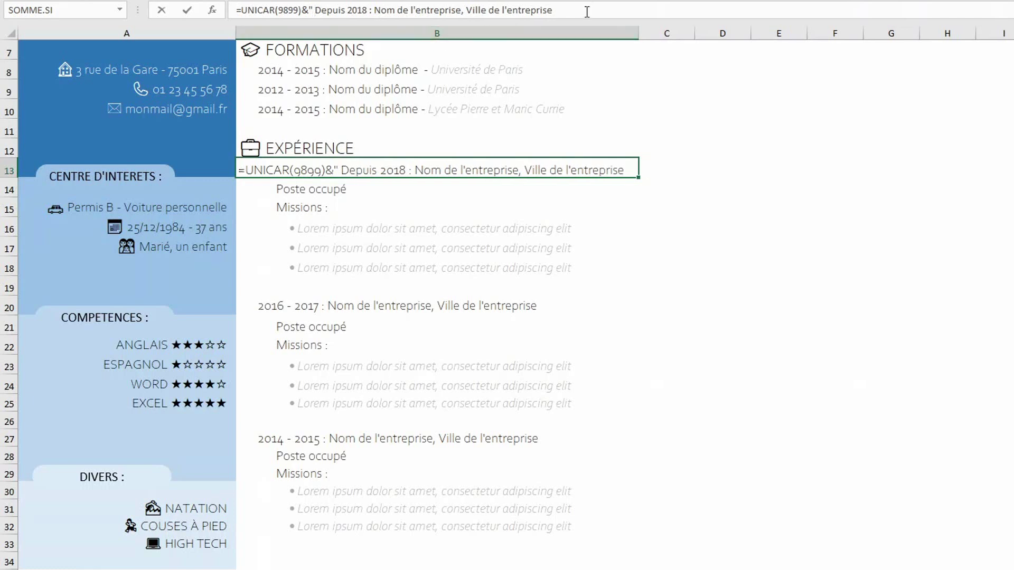
pyautogui.press('Return')
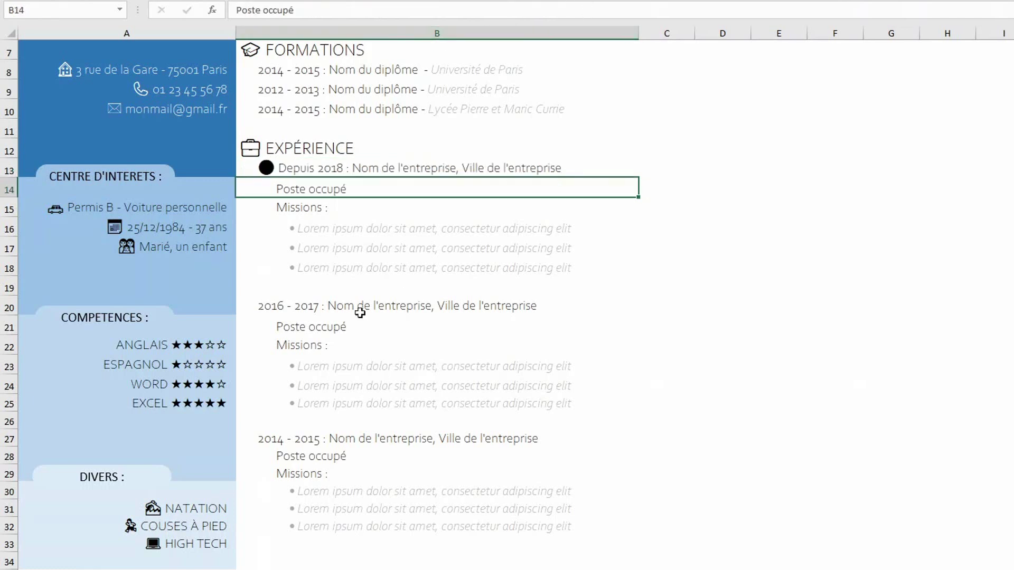
pyautogui.click(295, 306)
pyautogui.click(238, 13)
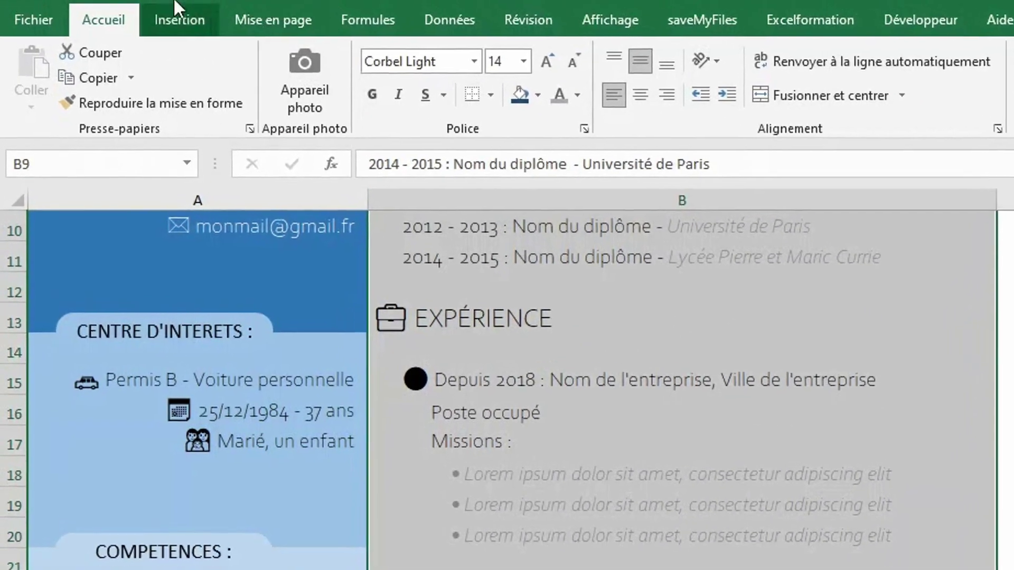
# Step: Draw a straight line about 10.05 cm tall from the first experience circle to the last, reducing its width to make it vertical
pyautogui.click(170, 15)
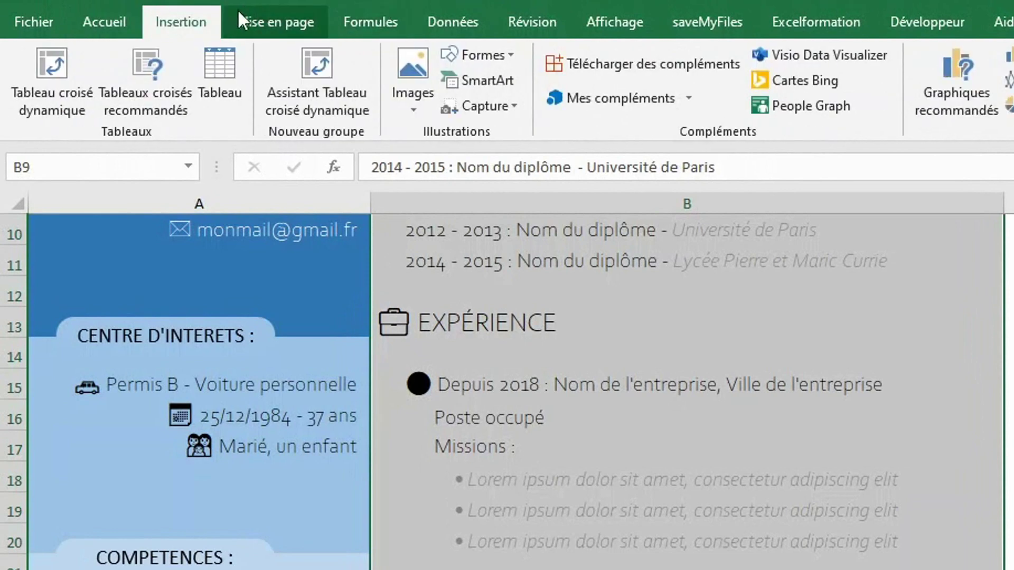
pyautogui.click(477, 50)
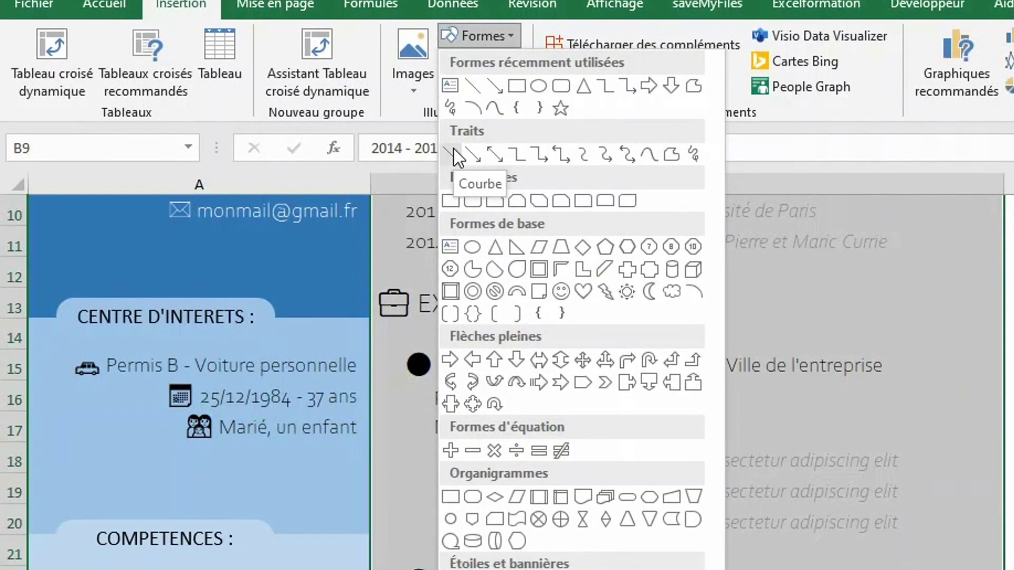
pyautogui.click(454, 173)
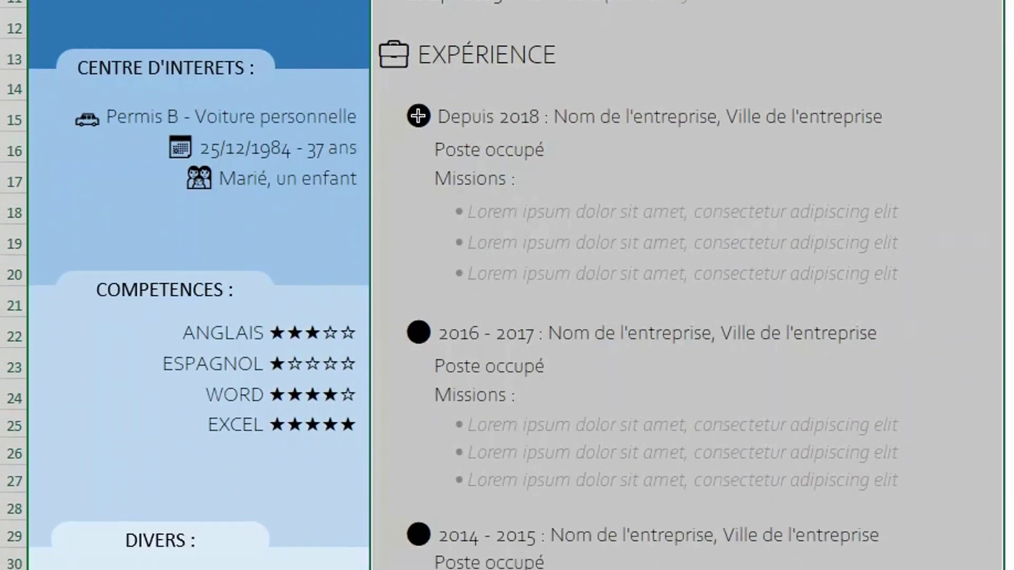
pyautogui.moveTo(418, 38)
pyautogui.mouseDown()
pyautogui.moveTo(403, 278)
pyautogui.moveTo(418, 458)
pyautogui.mouseUp()
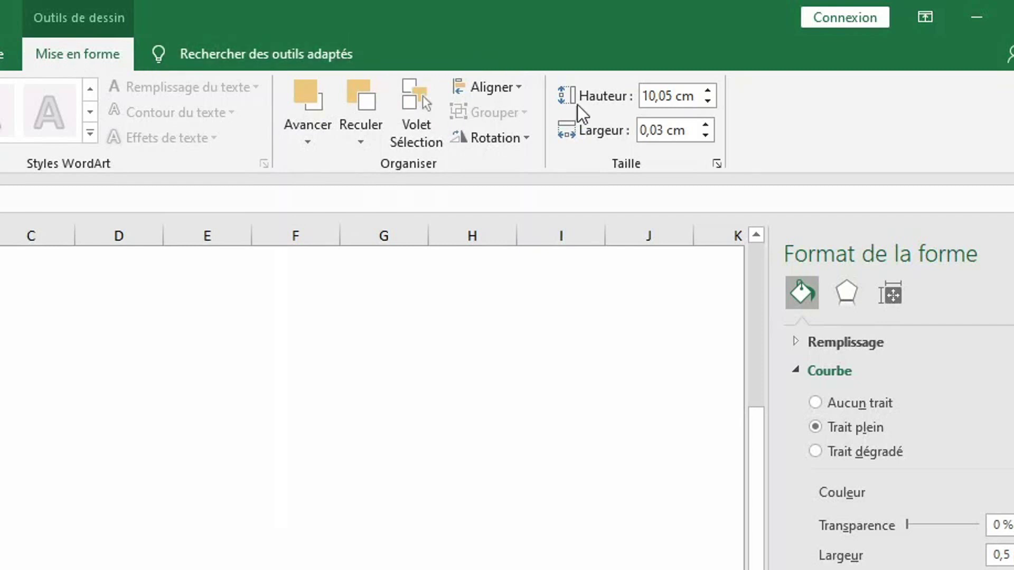
pyautogui.click(711, 138)
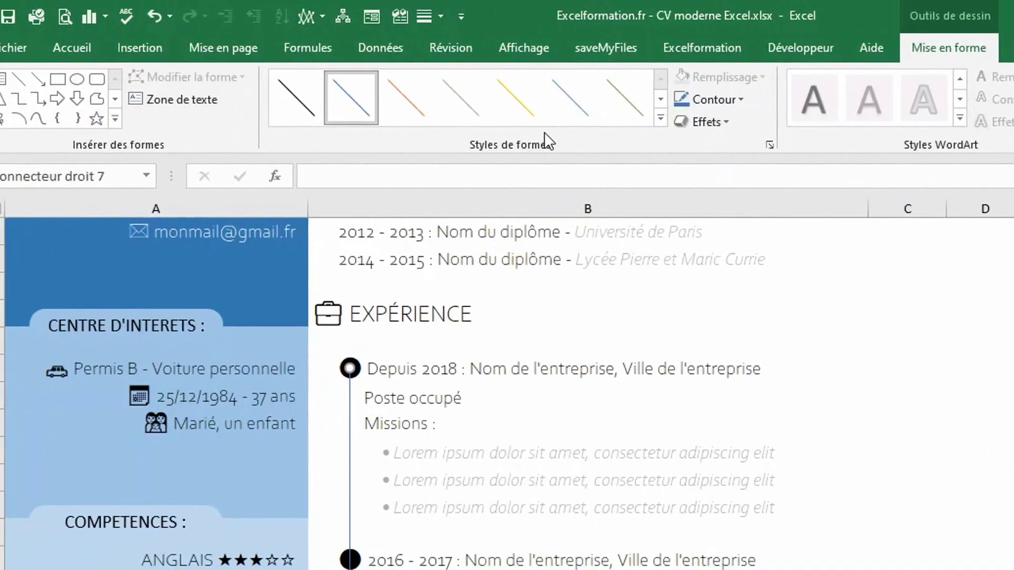
# Step: Give the timeline line the black line style and a 3 pt outline thickness
pyautogui.click(319, 96)
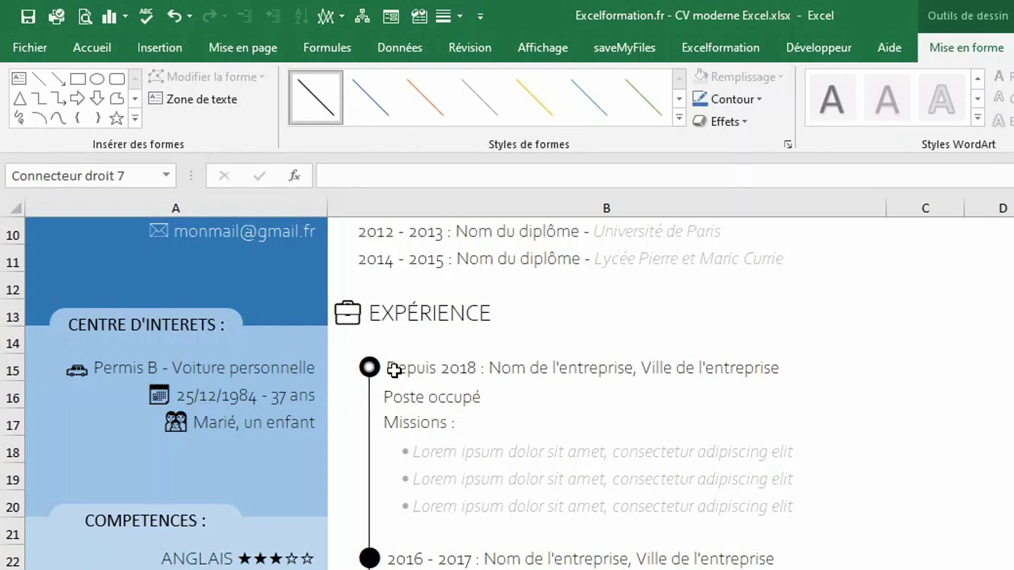
pyautogui.click(754, 98)
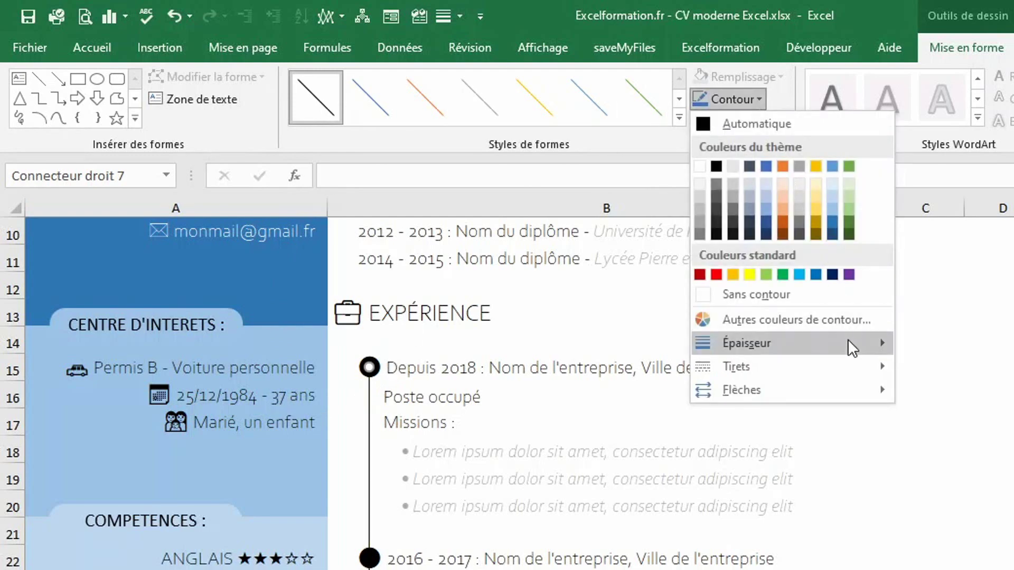
pyautogui.moveTo(848, 343)
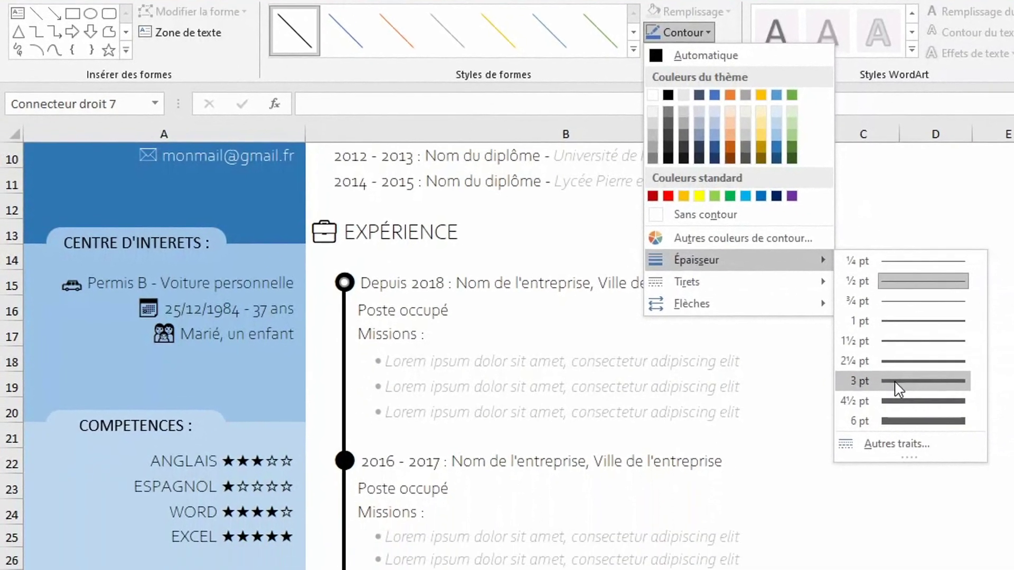
pyautogui.click(877, 437)
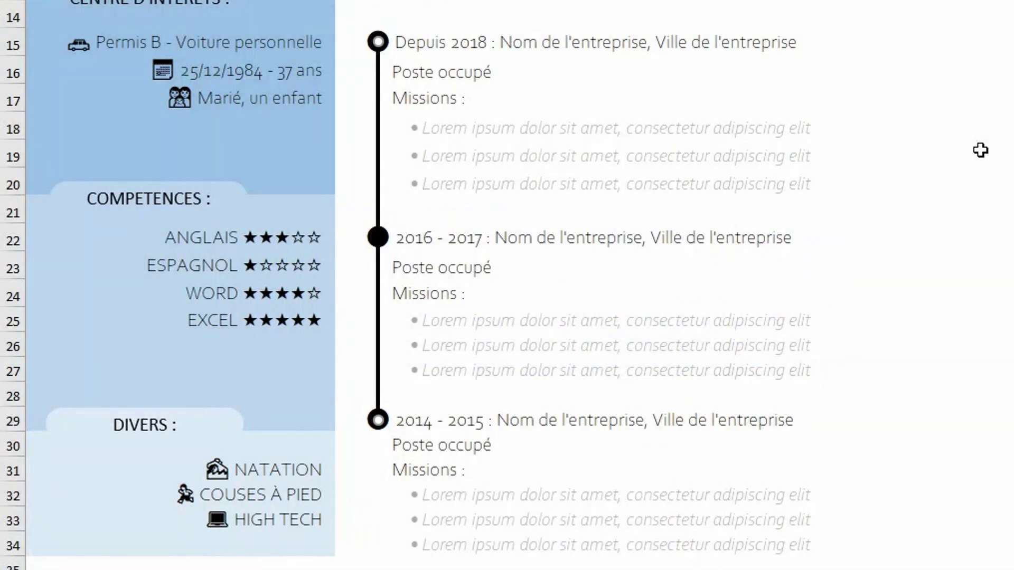
# Step: Move the sidebar content in A8:A33 up one row so it starts at A7
pyautogui.click(979, 151)
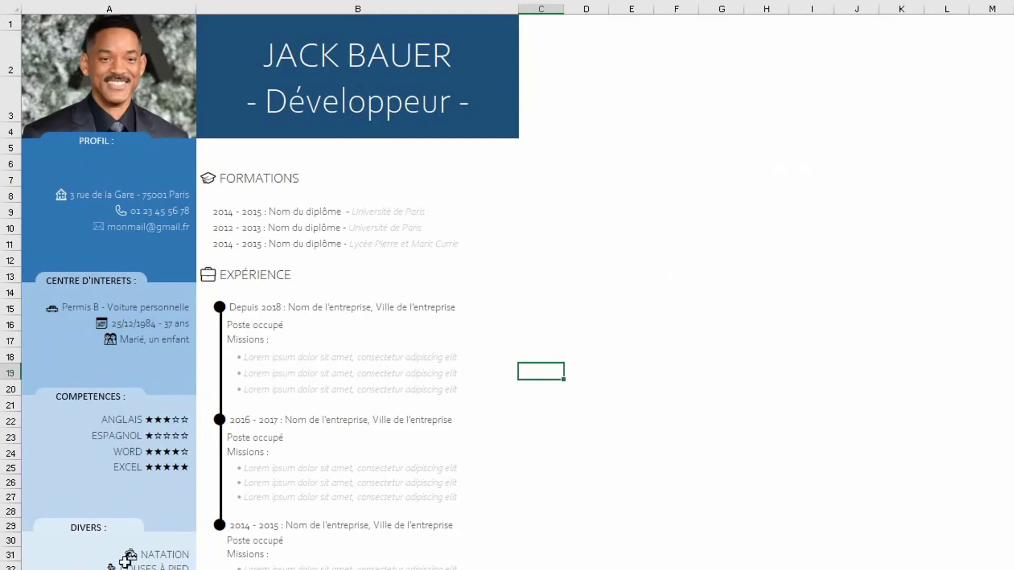
pyautogui.moveTo(31, 194); pyautogui.dragTo(155, 543)
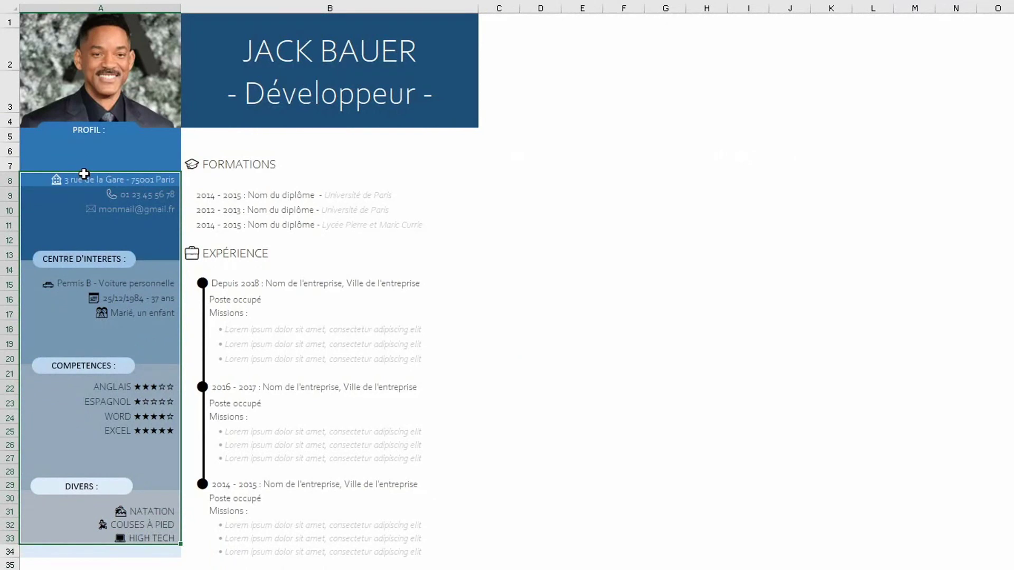
pyautogui.moveTo(84, 173); pyautogui.dragTo(84, 159)
# Step: Move the sidebar range A11:A32, from above the CENTRE D'INTERETS heading down to HIGH TECH, up one row to A10:A31
pyautogui.click(36, 221)
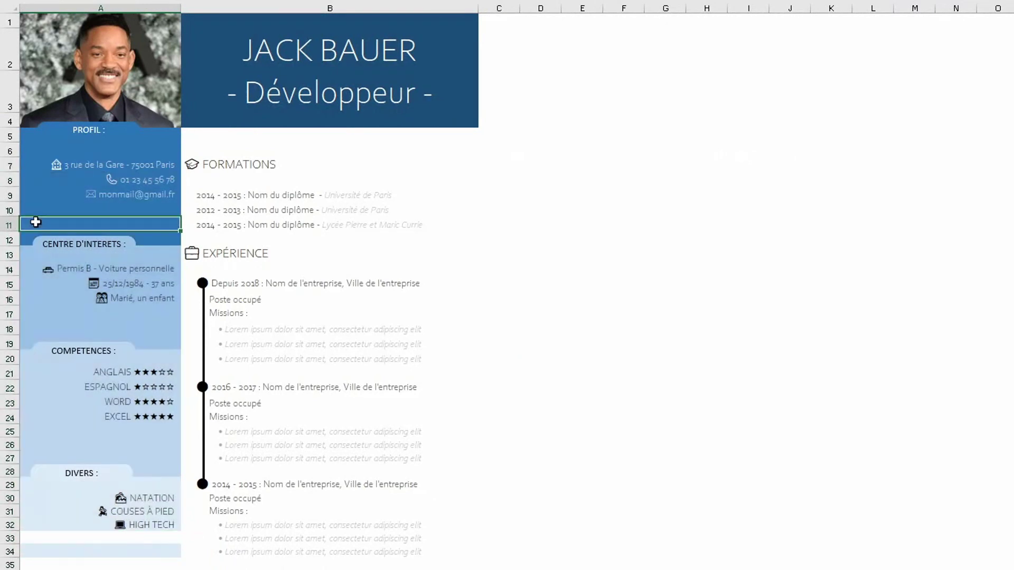
pyautogui.moveTo(36, 221); pyautogui.dragTo(46, 525)
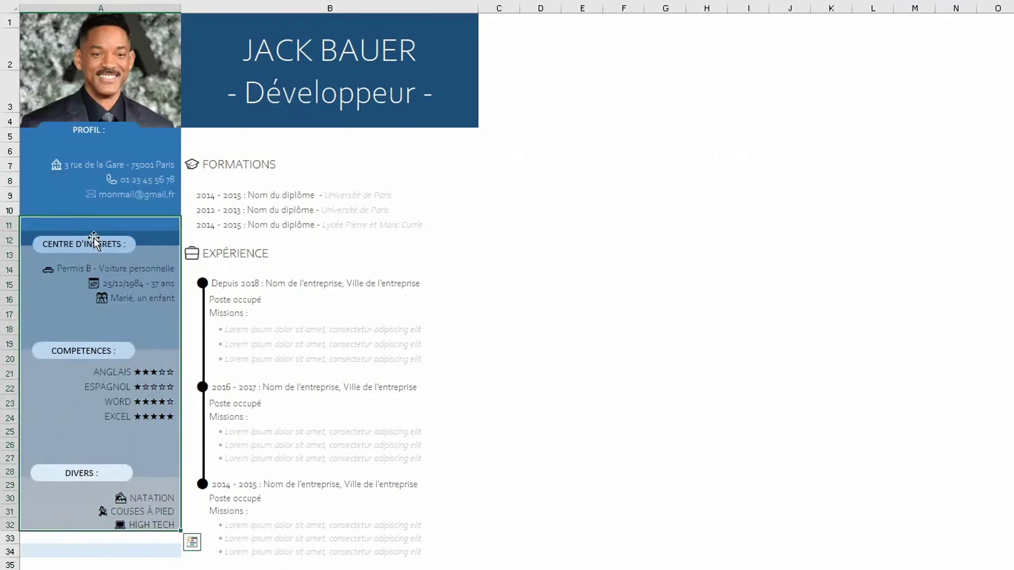
pyautogui.moveTo(93, 238); pyautogui.dragTo(84, 210)
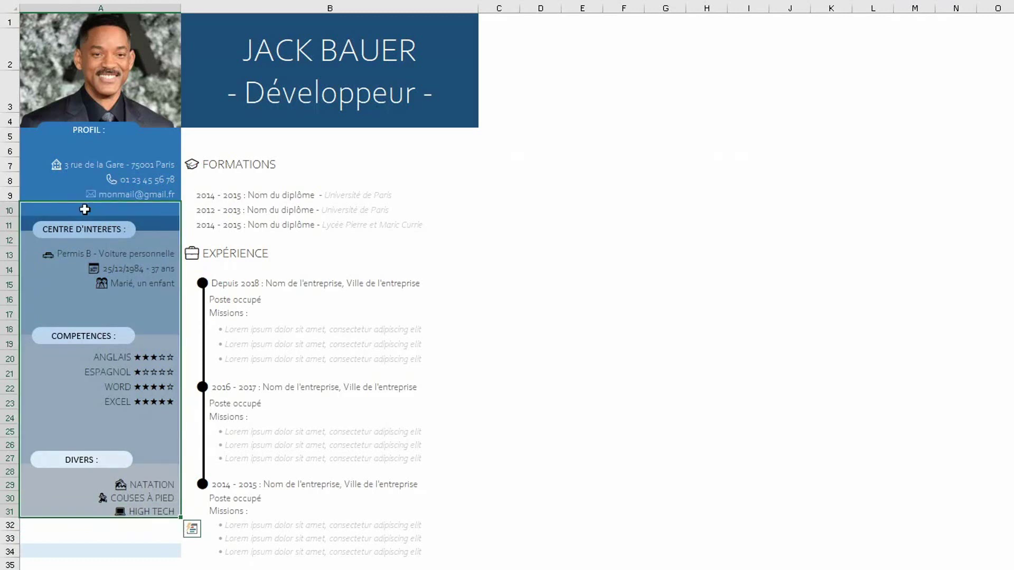
pyautogui.click(95, 210)
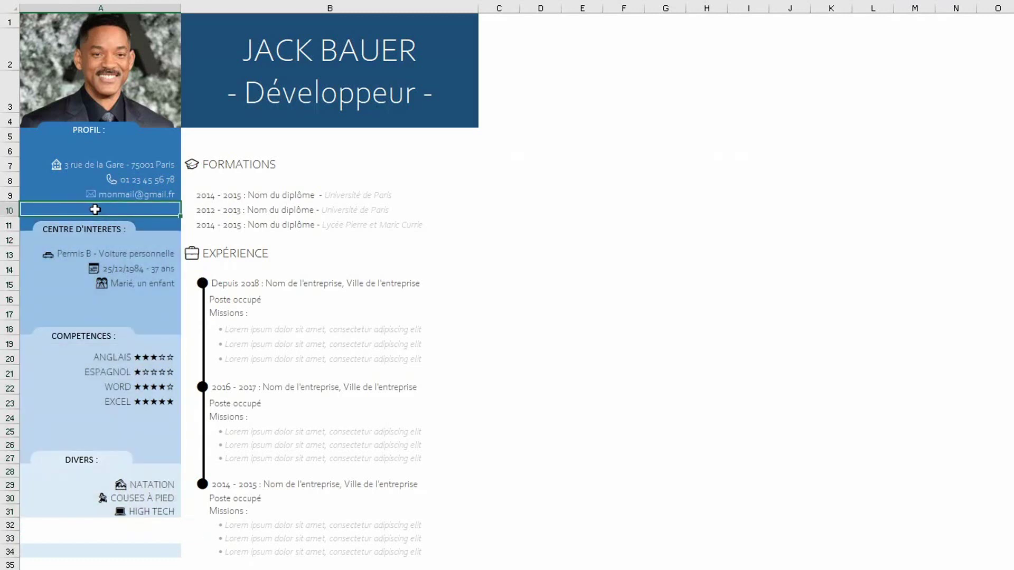
pyautogui.click(94, 150)
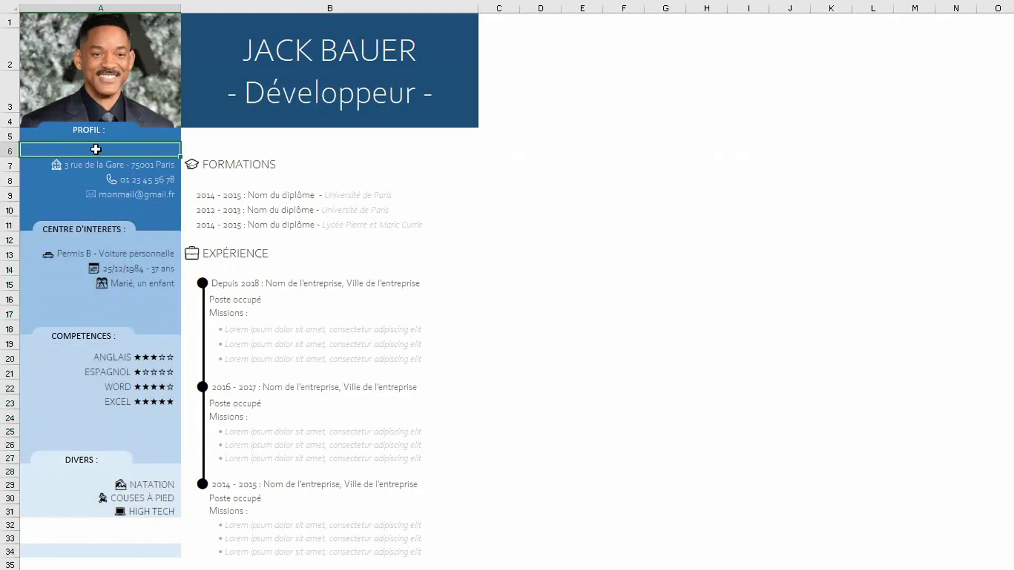
# Step: Move the three CENTRE D'INTERETS entries down one row to A14:A16 and fill the emptied cell A13 with the section's blue
pyautogui.click(130, 249)
pyautogui.moveTo(130, 251); pyautogui.dragTo(123, 296)
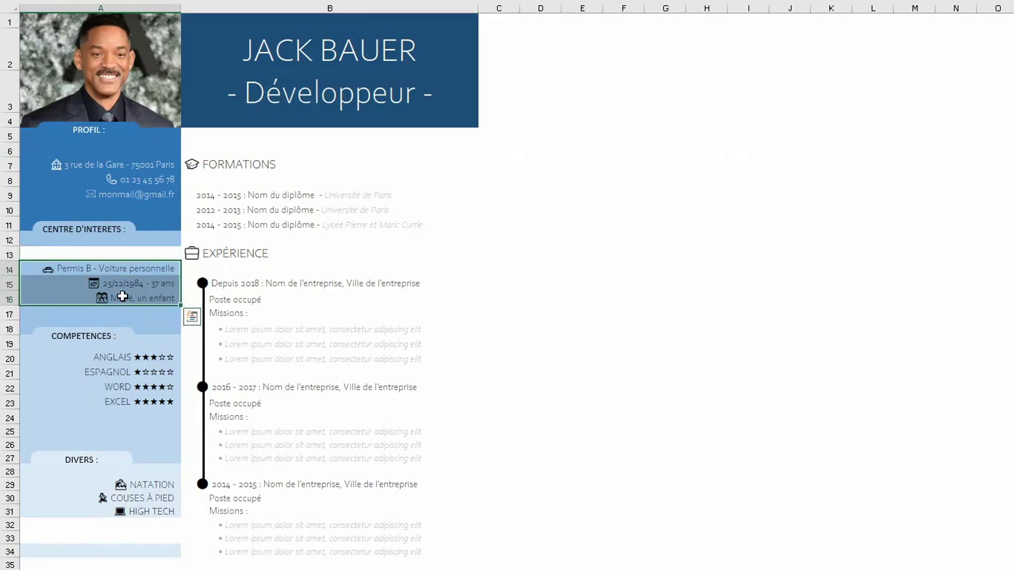
pyautogui.click(161, 251)
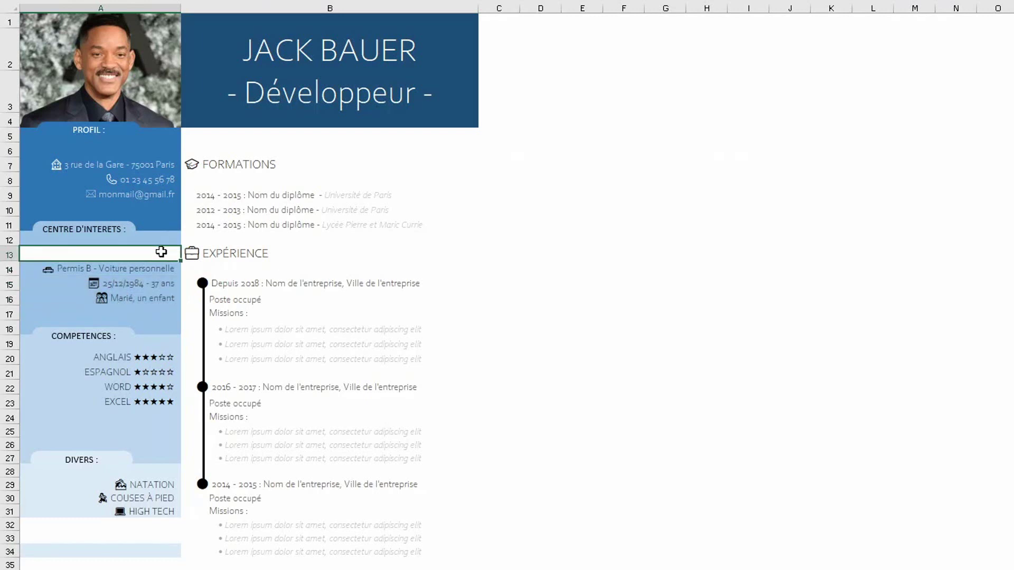
pyautogui.hotkey('alt', 'h')
pyautogui.press('h')
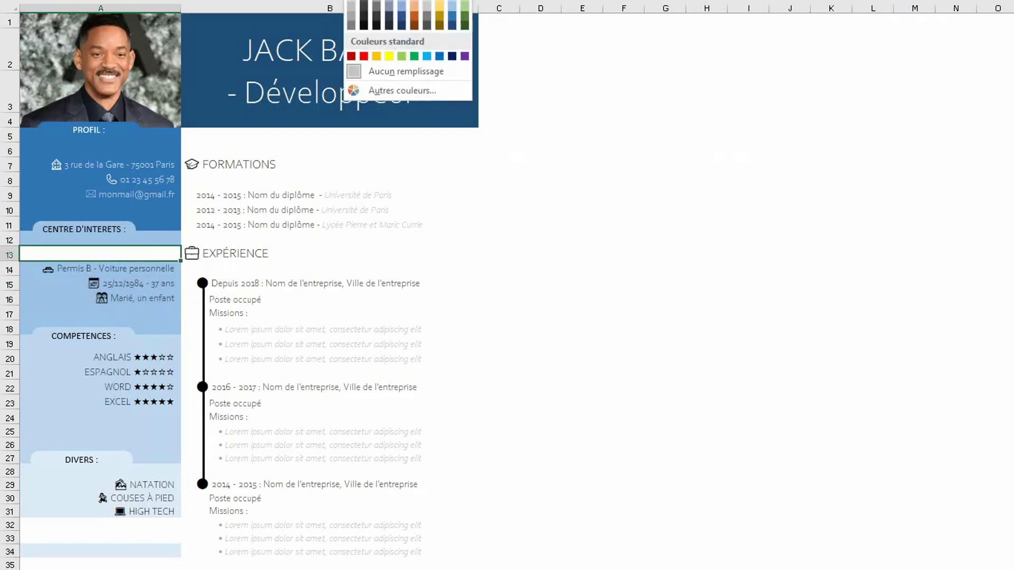
pyautogui.click(453, 12)
# Step: Move the four COMPETENCES entries down one row to A21:A24 and fill the emptied cell A20 with the section's light blue
pyautogui.moveTo(153, 357); pyautogui.dragTo(55, 421)
pyautogui.click(62, 357)
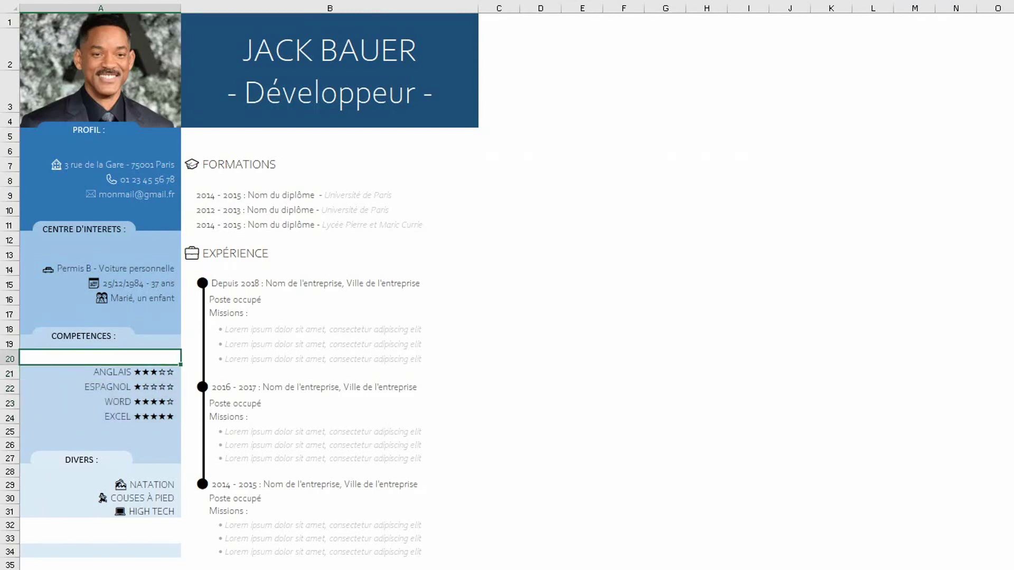
pyautogui.hotkey('alt', 'h')
pyautogui.press('h')
# Step: Move the three DIVERS entries down one row to A30:A32 and fill the blank cells A29 and A33 with the section's pale blue
pyautogui.moveTo(129, 485); pyautogui.dragTo(130, 523)
pyautogui.click(141, 483)
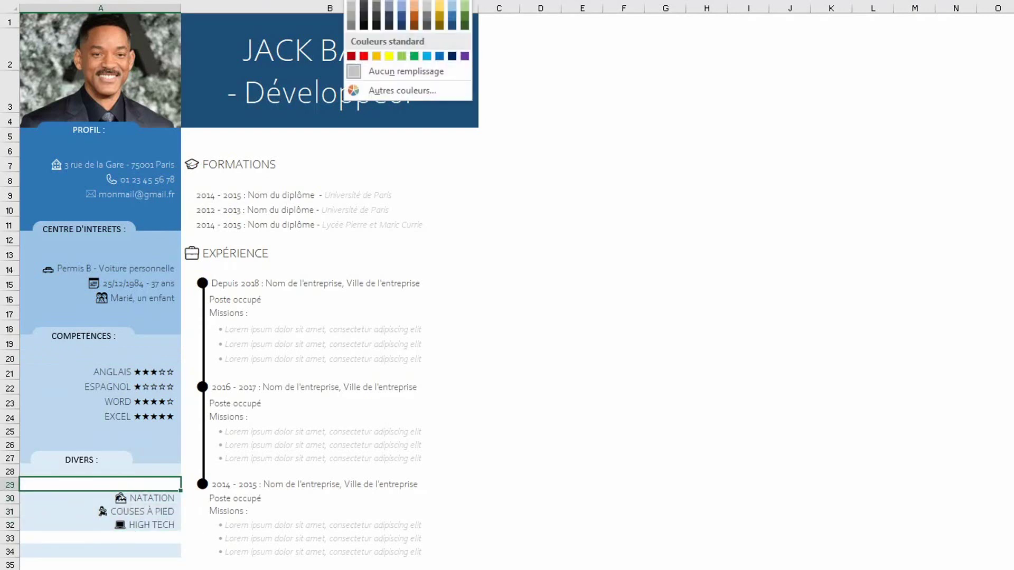
pyautogui.click(403, 13)
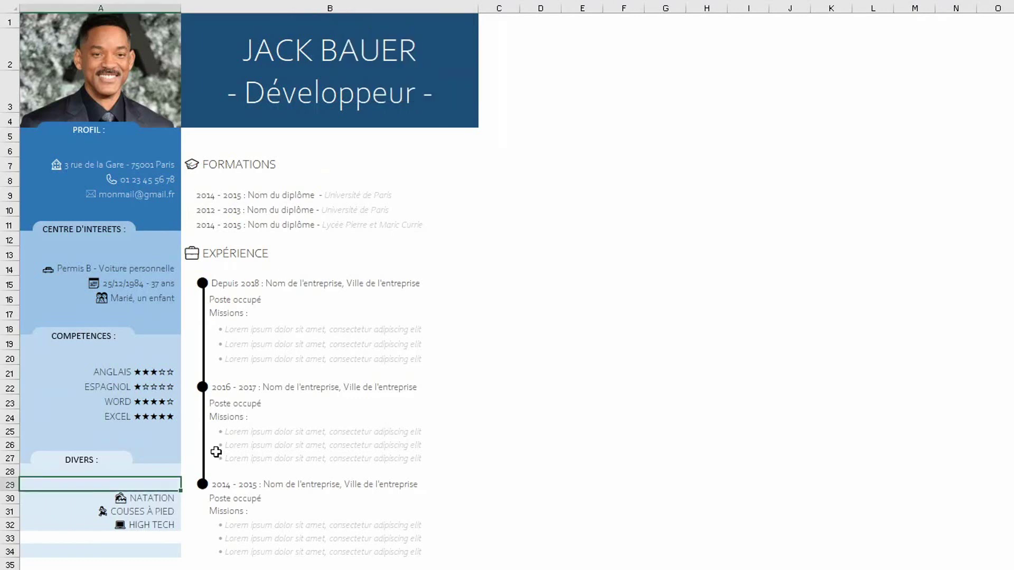
pyautogui.click(139, 537)
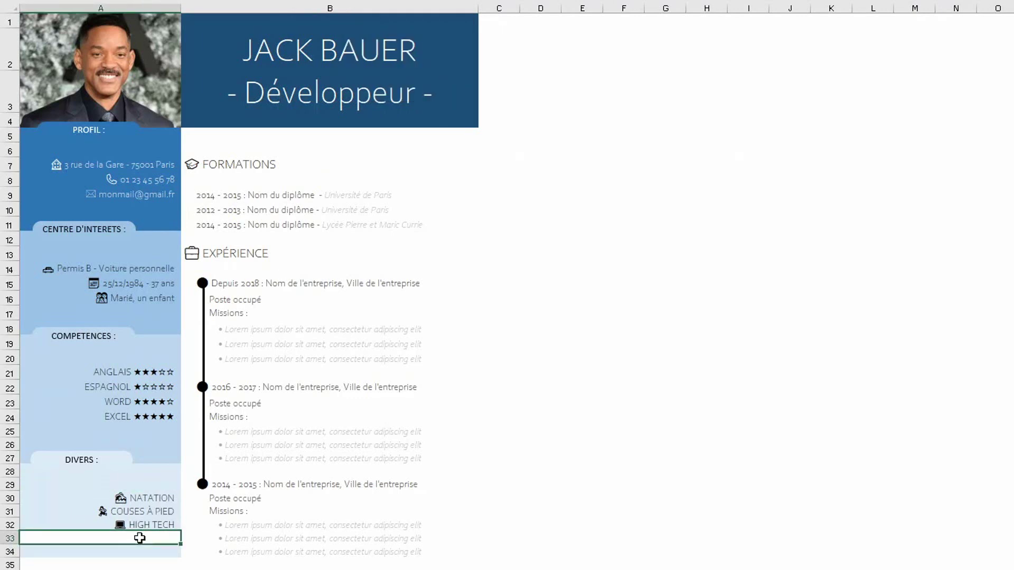
pyautogui.press('F4')
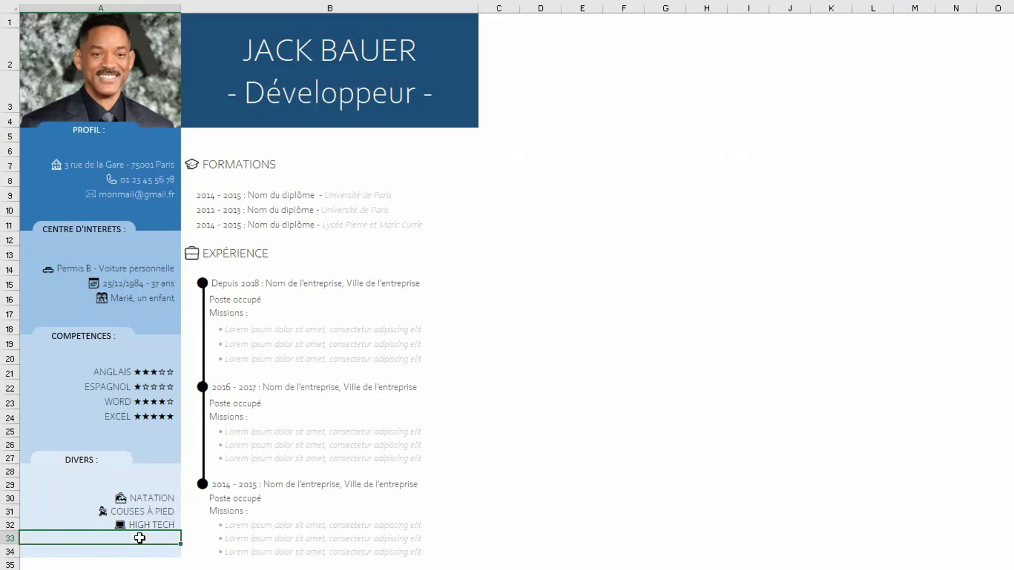